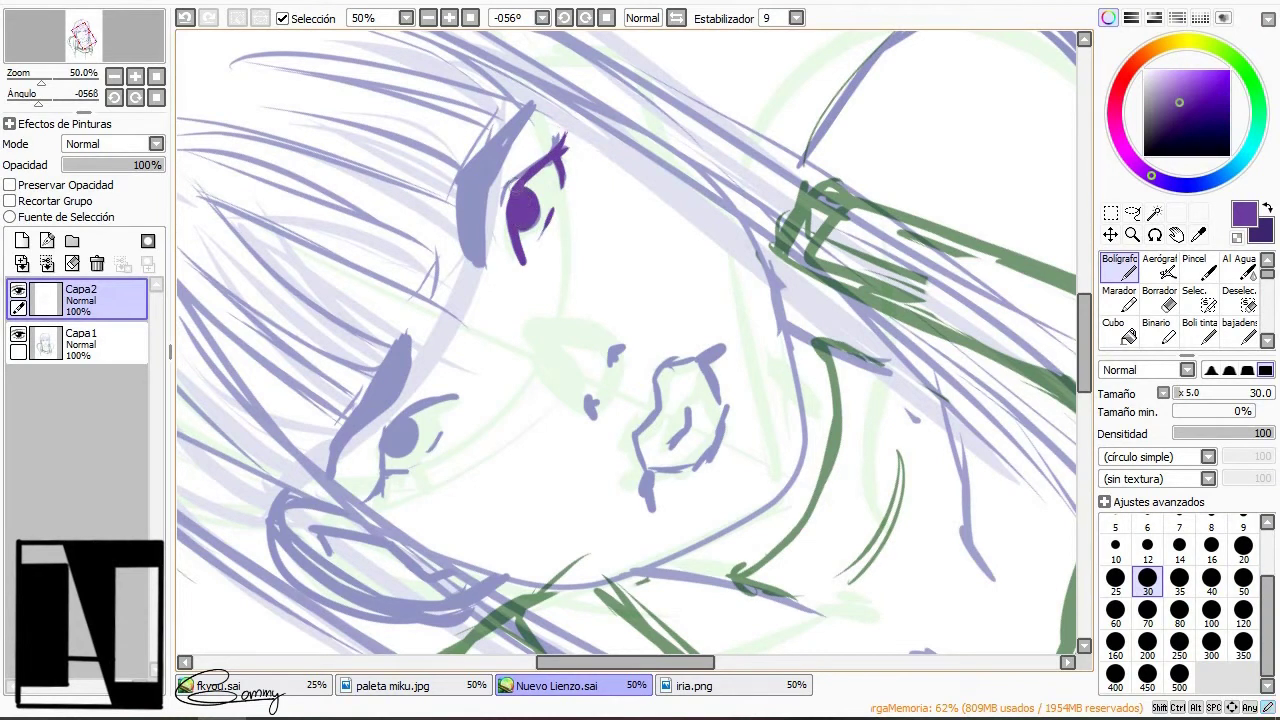
Ink the first eyebrow as a solid purple shape and trace the nostrils over the sketch on Capa2
mouse_move(487, 258)
left_mouse_down()
mouse_move(533, 102)
mouse_move(464, 229)
mouse_move(480, 268)
left_mouse_up()
left_click(1116, 330)
left_click(474, 205)
key("n")
left_click_drag(610, 350, 612, 368)
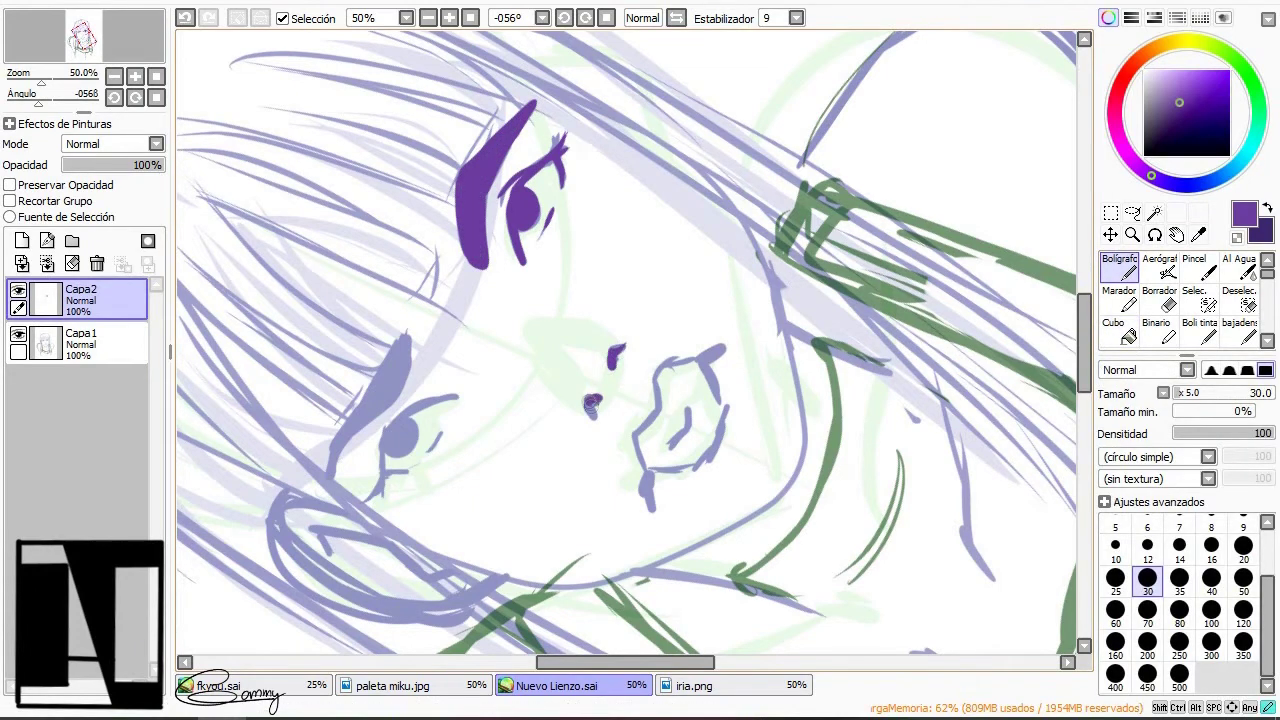
Ink the second eye over the sketch and fill in its eyebrow as a solid purple shape
key("Delete")
left_click_drag(490, 458, 440, 545)
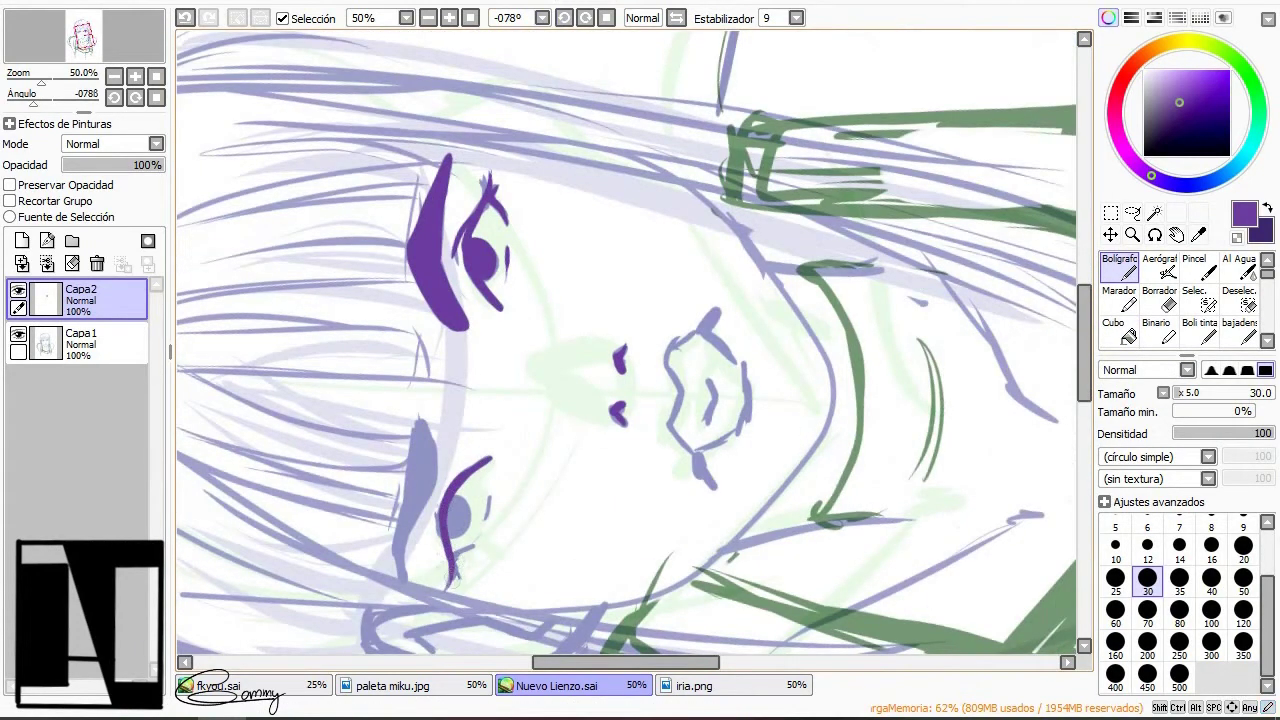
mouse_move(430, 418)
left_mouse_down()
mouse_move(429, 482)
mouse_move(407, 561)
mouse_move(394, 531)
mouse_move(421, 436)
left_mouse_up()
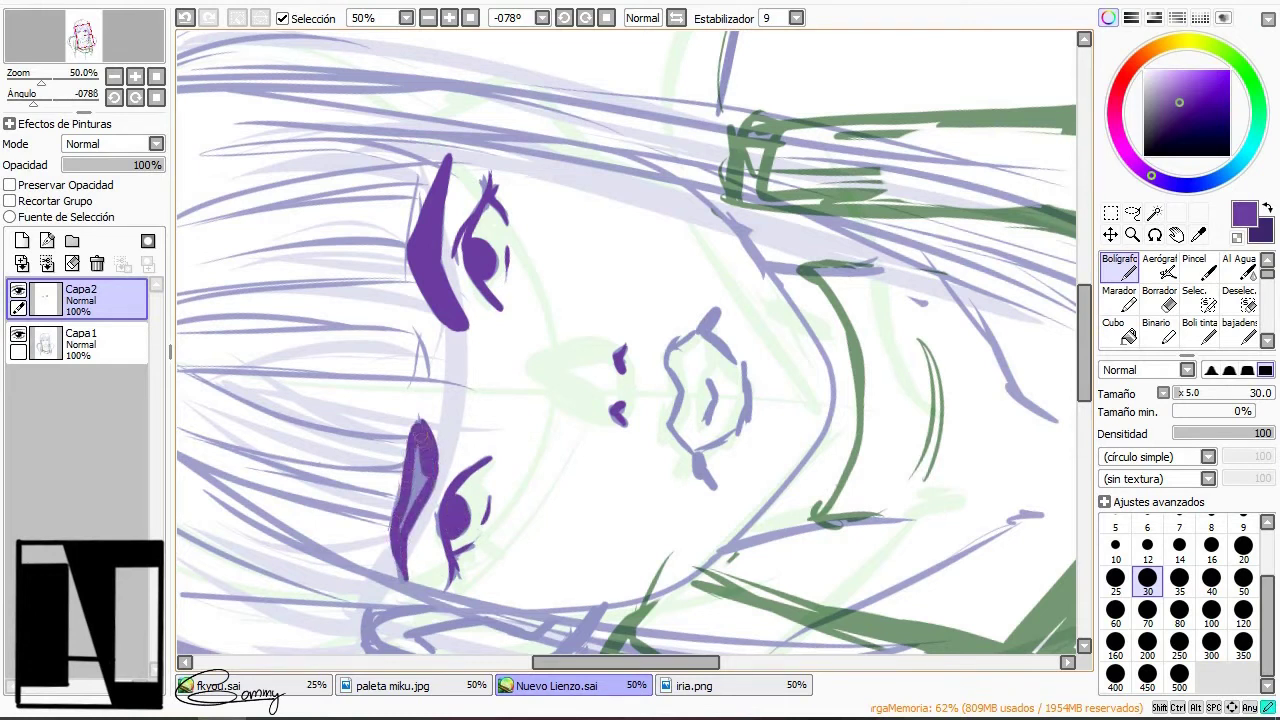
Trace the outline of the lips, the mouth corners and the line between the lips in purple
mouse_move(694, 405)
left_mouse_down()
mouse_move(668, 357)
mouse_move(698, 348)
left_mouse_up()
key("ctrl+z")
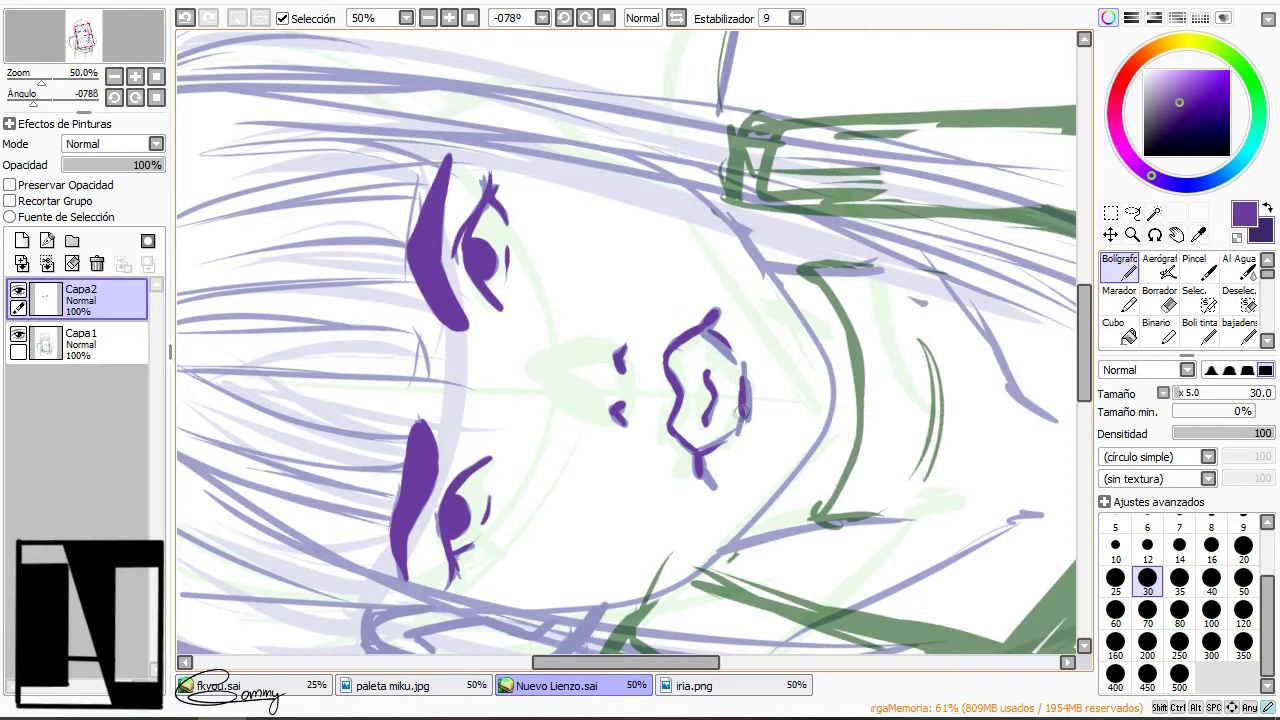
key("Delete")
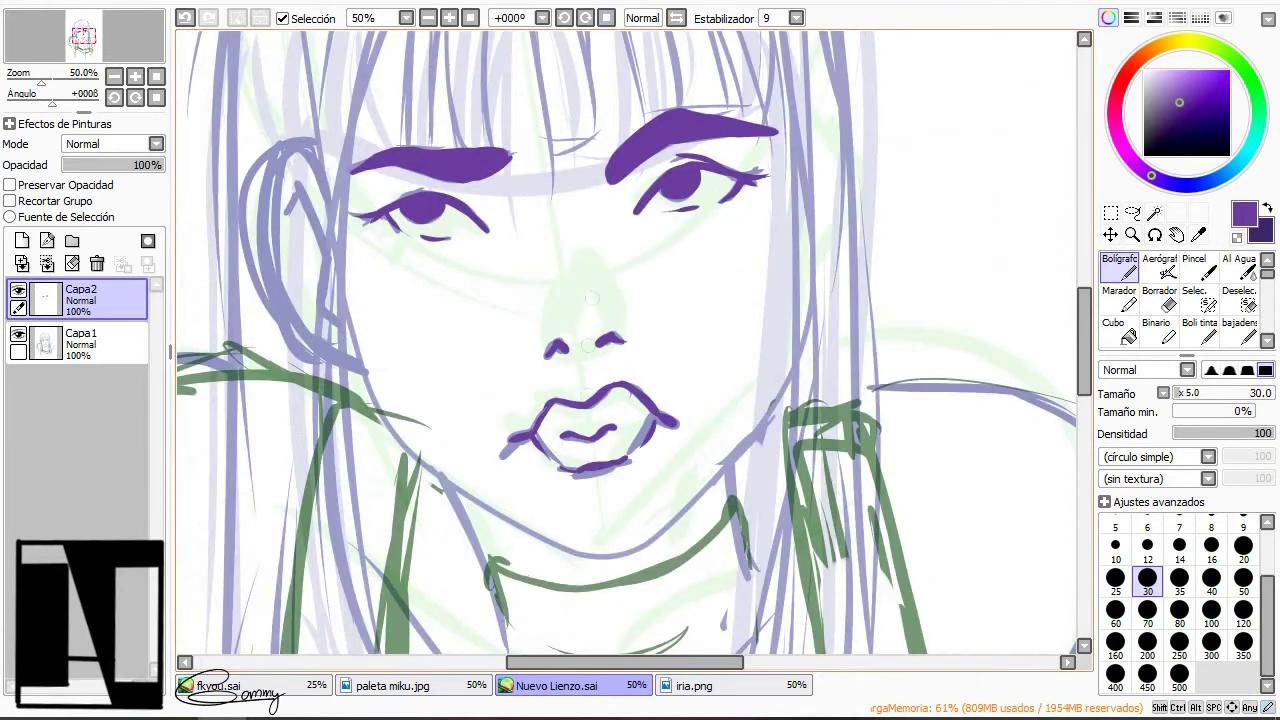
left_click(18, 337)
key("e")
key("n")
key("ctrl+z")
key("minus")
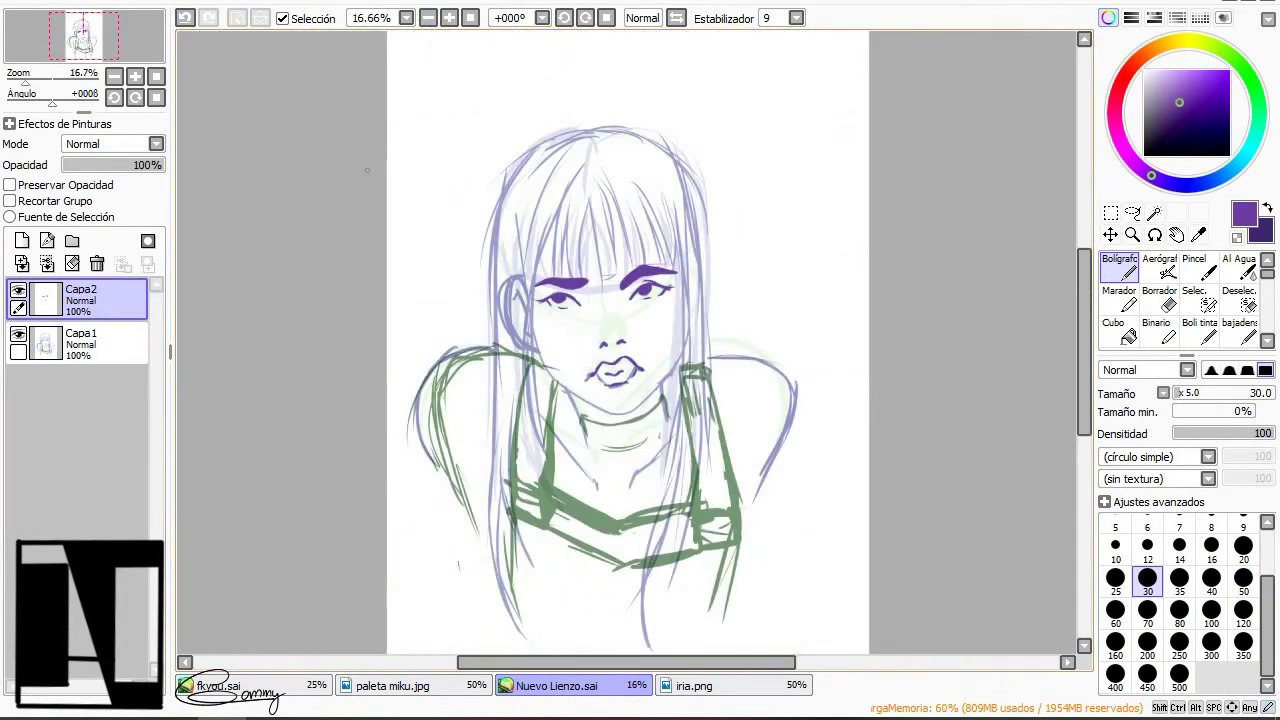
Add a new layer above Capa2 and ink the first bang strands at the middle of the forehead
key("plus")
key("ctrl+shift+n")
left_click_drag(556, 95, 541, 245)
left_click_drag(577, 93, 598, 250)
Ink a series of tapered bang strands from the middle of the forehead towards the raised eyebrow's outer end
mouse_move(800, 345)
left_mouse_down()
mouse_move(700, 200)
mouse_move(500, 250)
mouse_move(480, 400)
left_mouse_up()
key("plus")
left_click_drag(603, 345, 548, 540)
key("ctrl+z")
left_click_drag(604, 340, 560, 555)
key("ctrl+z")
left_click_drag(603, 334, 556, 512)
left_click_drag(590, 356, 540, 550)
left_click_drag(568, 348, 540, 530)
mouse_move(555, 347)
left_mouse_down()
mouse_move(537, 498)
mouse_move(512, 498)
left_mouse_up()
mouse_move(508, 325)
left_mouse_down()
mouse_move(496, 506)
mouse_move(486, 476)
left_mouse_up()
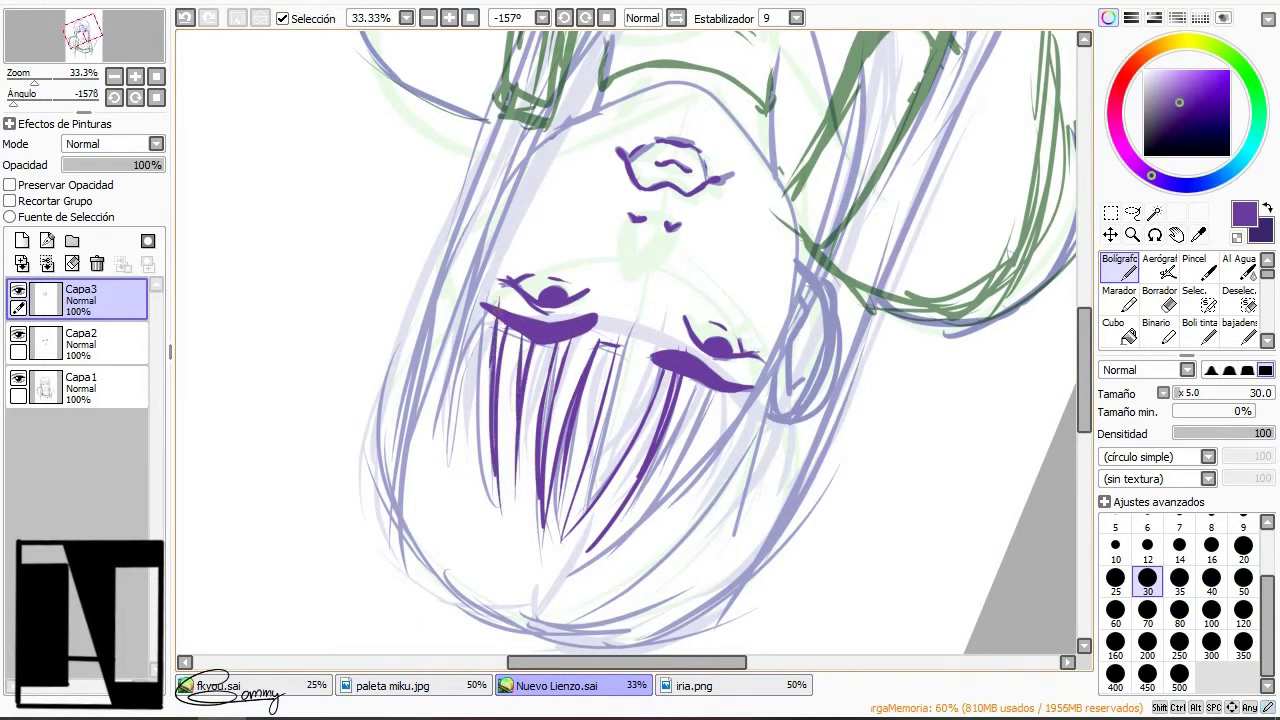
left_click_drag(486, 305, 470, 478)
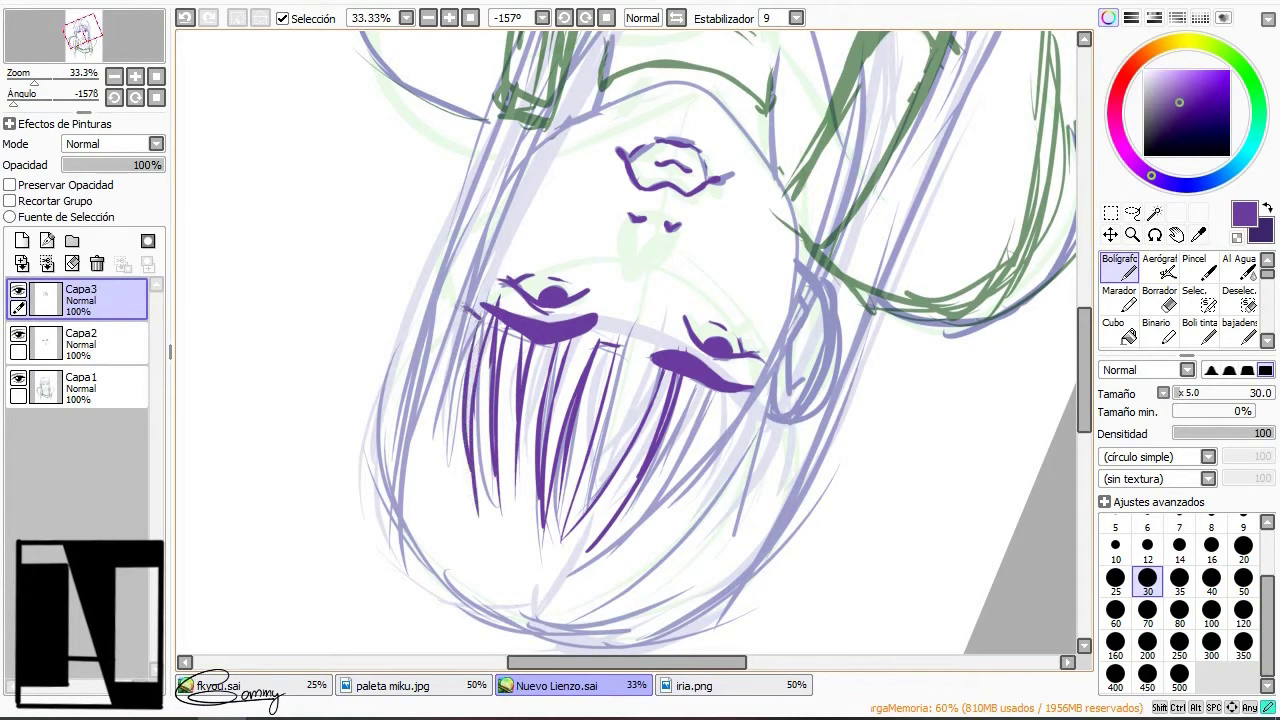
Undo the last bang strands and restore part of them
key("Home")
key("ctrl+z")
key("ctrl+z")
key("ctrl+z")
key("ctrl+z")
key("ctrl+z")
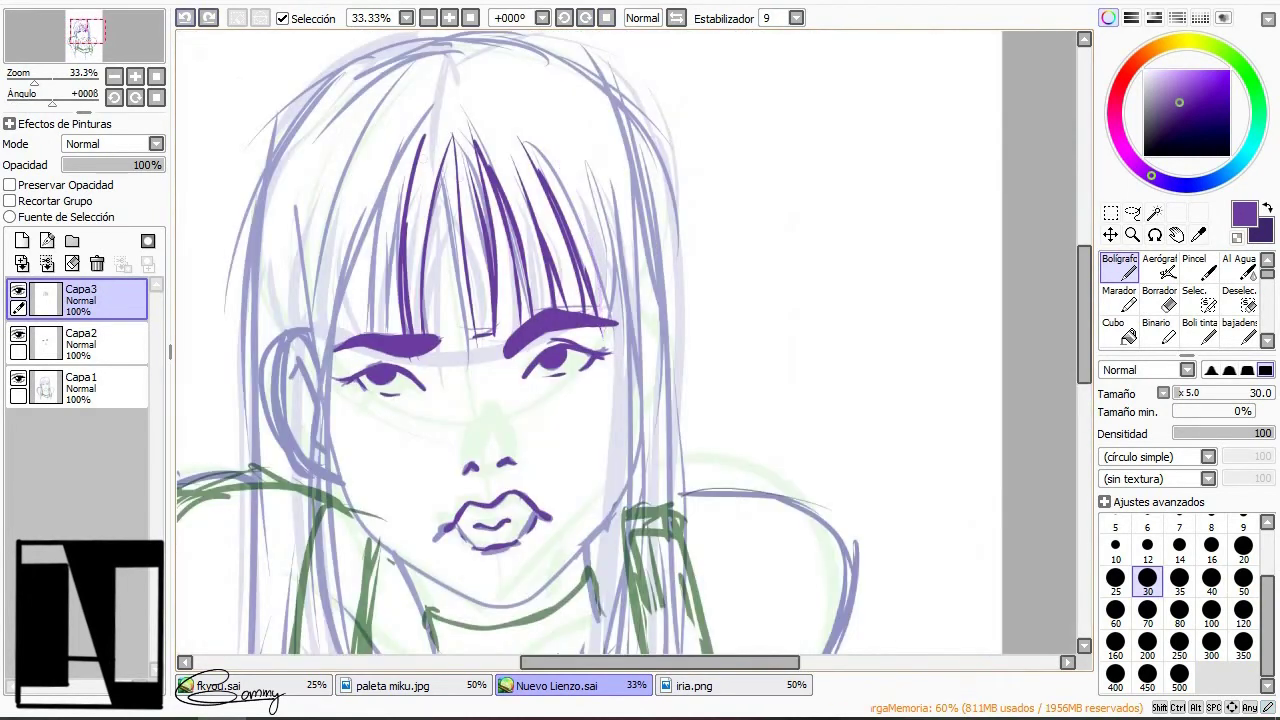
key("ctrl+y")
key("ctrl+y")
key("ctrl+y")
key("ctrl+z")
Ink the bang strands on the left side of the forehead, out to the temple beside the ear
left_click_drag(410, 168, 385, 334)
left_click_drag(392, 168, 366, 334)
left_click_drag(418, 124, 364, 304)
left_click_drag(415, 126, 336, 360)
key("Delete")
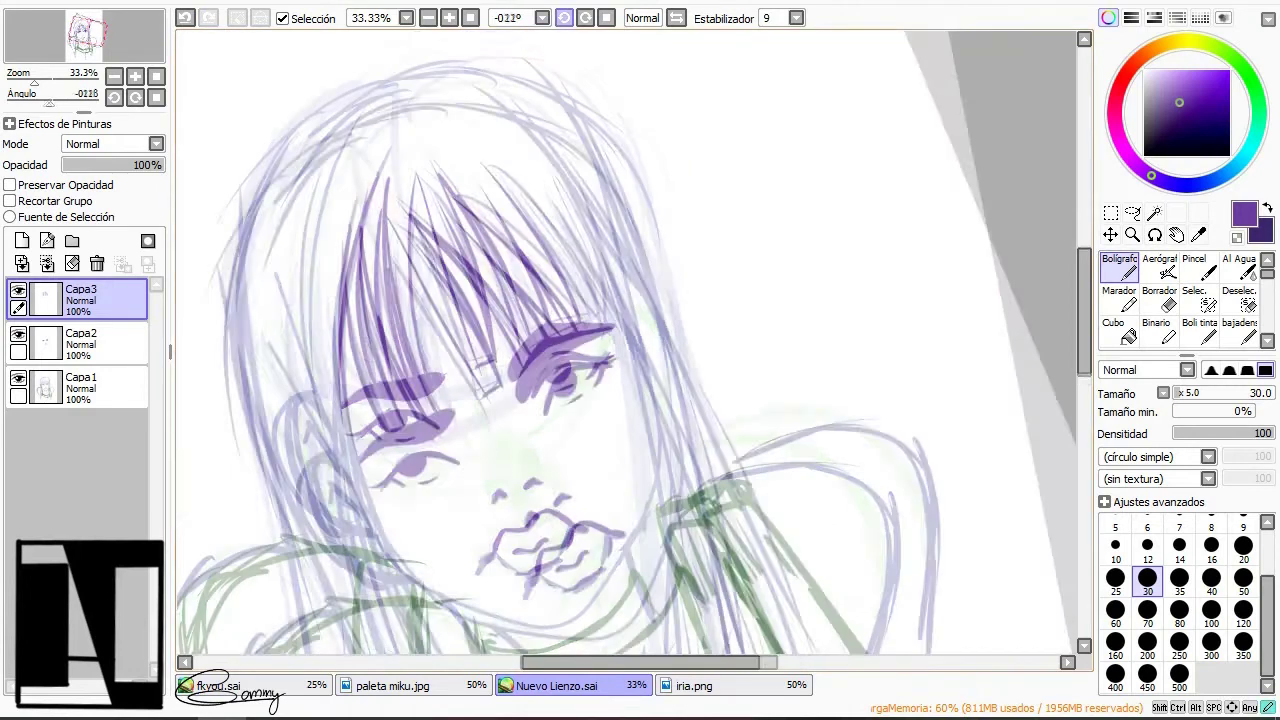
key("Delete")
Redraw the outermost bang strands above the raised eyebrow, undoing strokes that miss the sketch
left_click_drag(616, 374, 484, 582)
key("ctrl+z")
key("ctrl+z")
left_click_drag(612, 372, 492, 522)
left_click_drag(614, 344, 506, 498)
left_click_drag(592, 386, 502, 498)
key("ctrl+z")
left_click_drag(610, 376, 502, 504)
left_click_drag(608, 378, 554, 438)
key("ctrl+z")
left_click_drag(628, 346, 502, 500)
key("ctrl+z")
left_click_drag(628, 342, 512, 488)
Ink the long hair strand that runs down the right side of the face past the jaw
left_click_drag(760, 248, 574, 388)
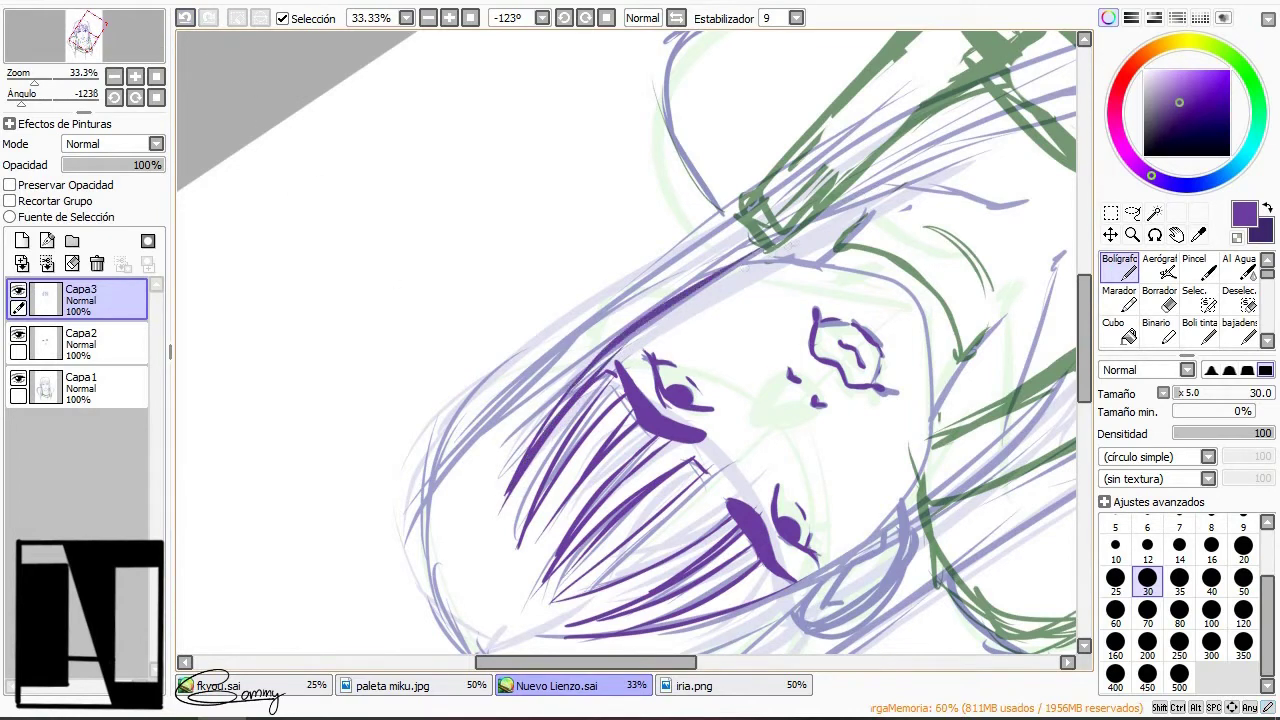
key("Delete")
scroll(630, 350, "down", 2)
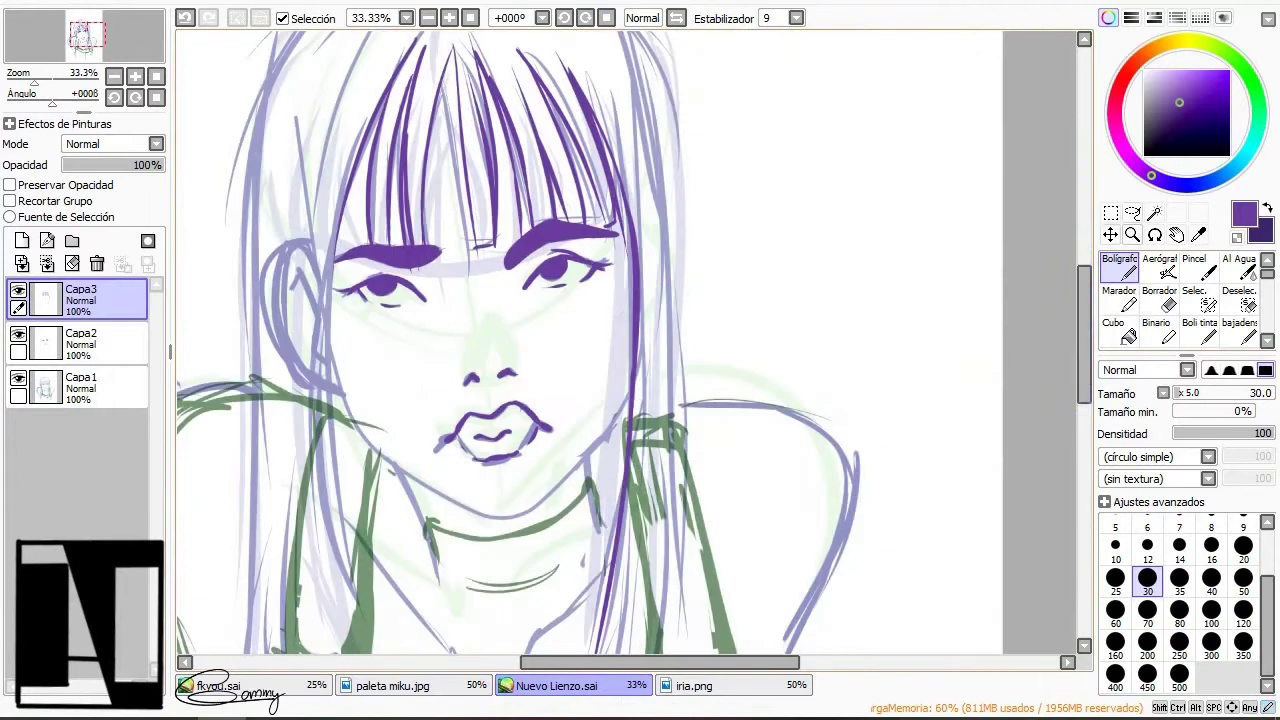
Trace the jaw and chin as a curve on a new linework layer and merge it into Capa3
left_click(47, 240)
left_click(598, 434)
left_click(490, 518)
left_click(388, 468)
left_click(332, 322)
key("ctrl+e")
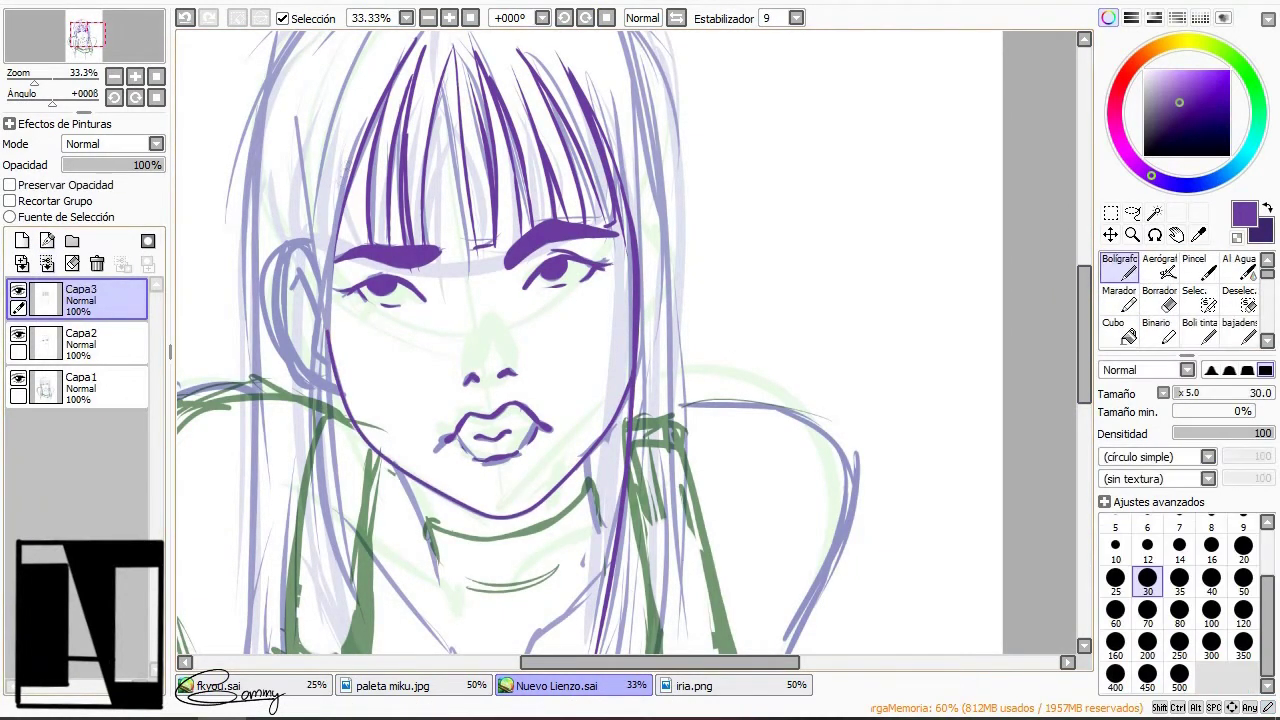
Ink the ear outline and the long hair strands falling in front of it past the jaw
key("ctrl+z")
left_click_drag(320, 212, 312, 518)
left_click_drag(300, 410, 400, 615)
left_click_drag(318, 240, 285, 335)
key("ctrl+z")
left_click_drag(300, 242, 284, 341)
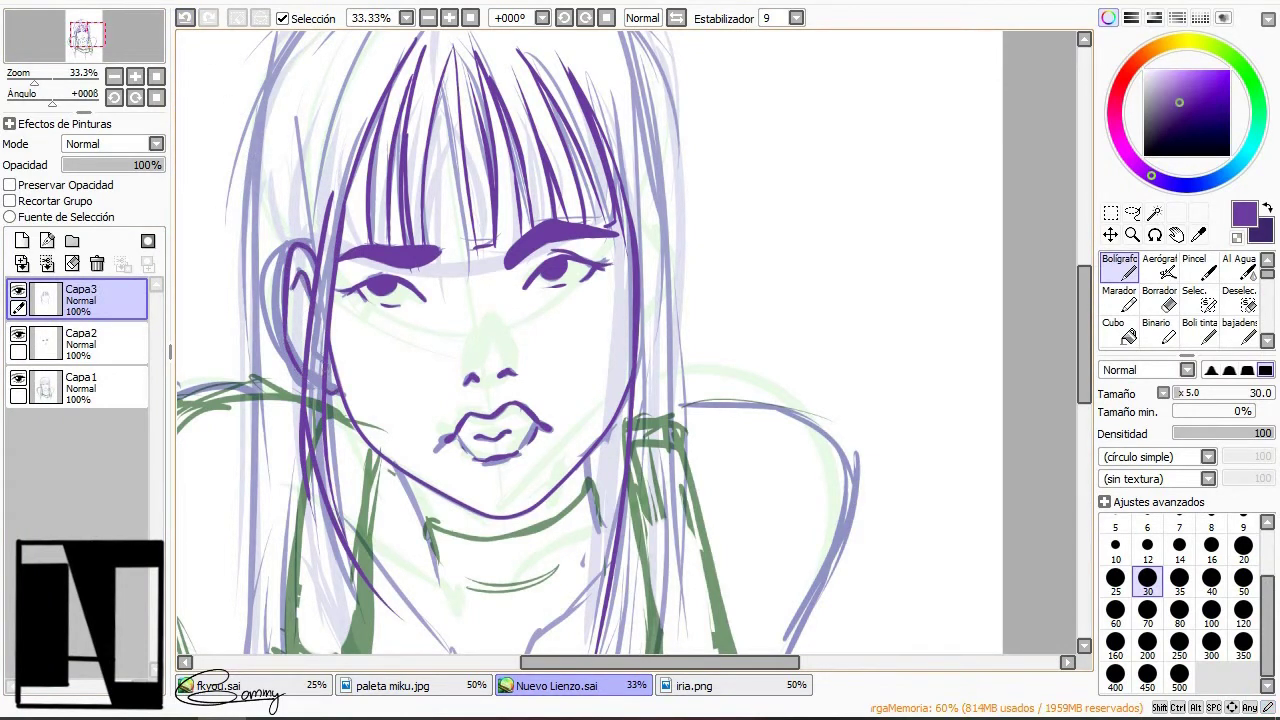
key("minus")
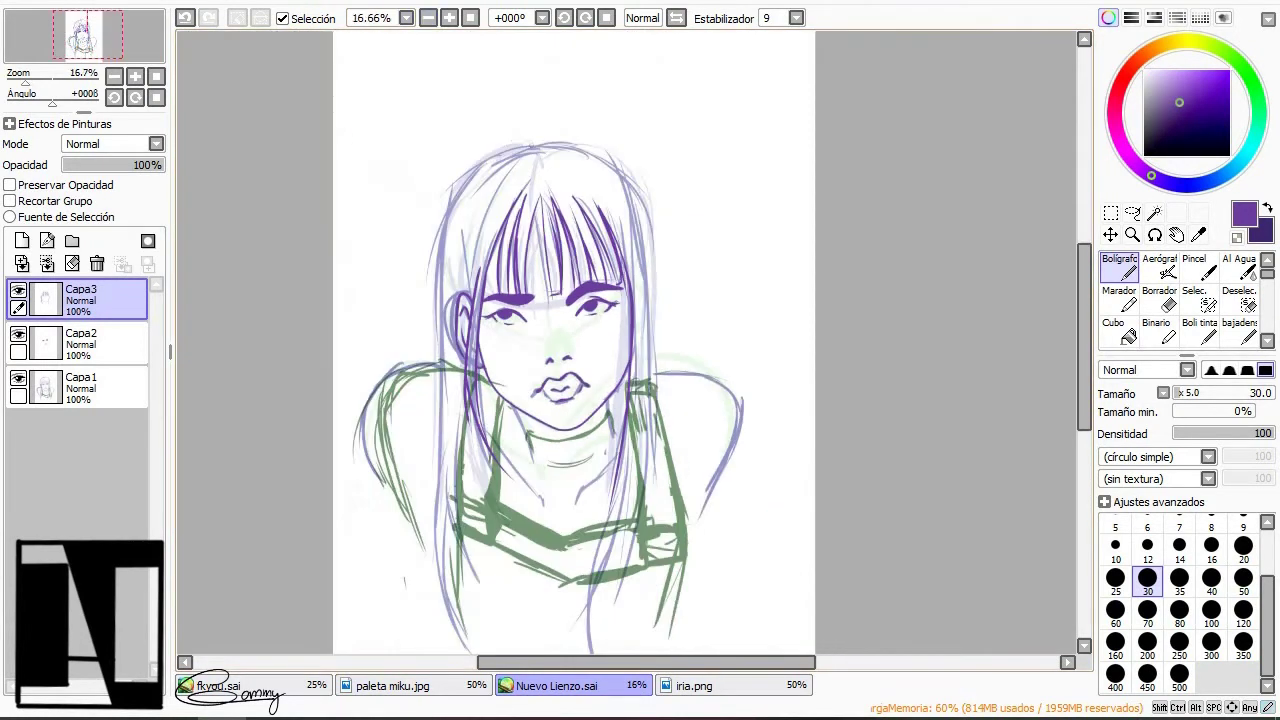
mouse_move(538, 146)
left_mouse_down()
mouse_move(436, 455)
mouse_move(460, 195)
mouse_move(430, 455)
mouse_move(438, 518)
left_mouse_up()
key("ctrl+z")
key("ctrl+z")
key("ctrl+z")
left_click(796, 17)
left_click(772, 351)
left_click_drag(532, 146, 434, 350)
key("ctrl+z")
key("ctrl+z")
Set the stabilizer to S-3 and ink the outer hair contour from the crown down the left side
left_click(796, 17)
left_click(772, 362)
mouse_move(540, 146)
left_mouse_down()
mouse_move(428, 405)
mouse_move(510, 154)
mouse_move(432, 452)
left_mouse_up()
key("ctrl+z")
key("ctrl+z")
key("ctrl+plus")
mouse_move(488, 46)
left_mouse_down()
mouse_move(345, 382)
mouse_move(340, 524)
mouse_move(340, 216)
mouse_move(400, 88)
mouse_move(356, 492)
left_mouse_up()
key("ctrl+z")
key("ctrl+z")
Set the stabilizer to 5 and try to erase along the left outer hair contour
left_click(796, 17)
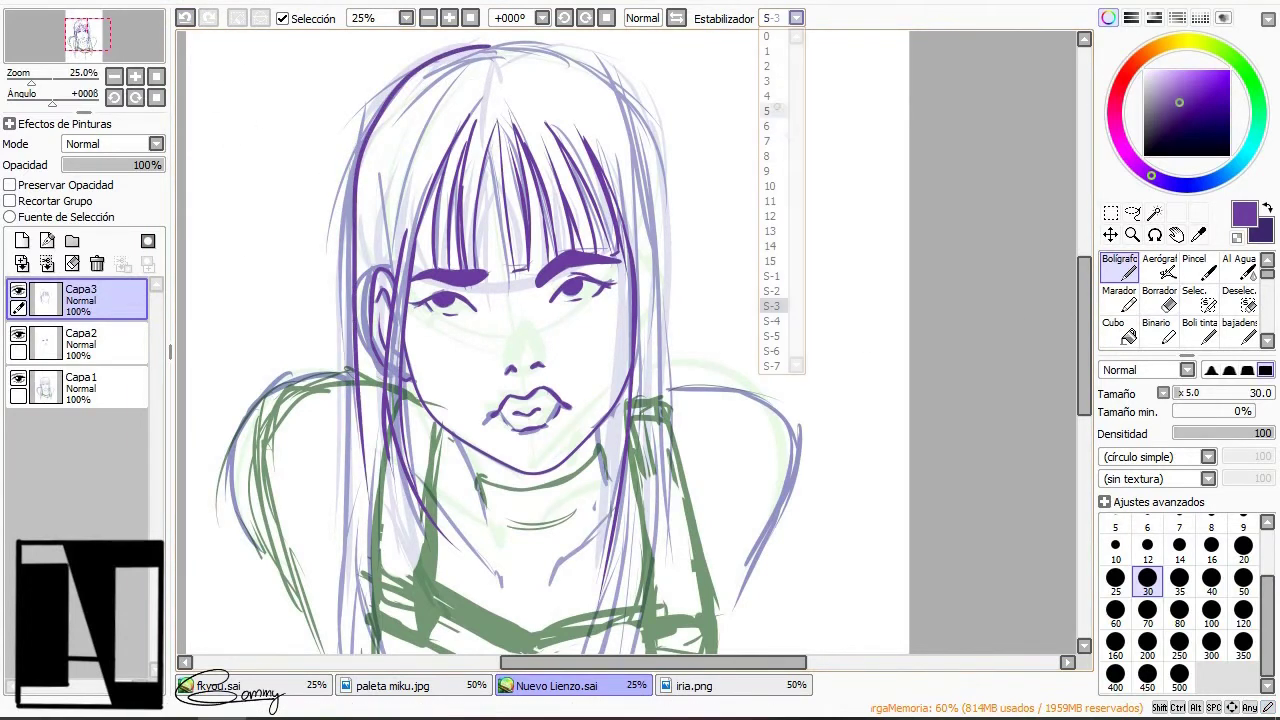
left_click(772, 145)
key("e")
left_click_drag(312, 330, 360, 490)
key("ctrl+z")
Select the lower part of the left outer hair contour and shorten it with a free deformation
key("l")
mouse_move(400, 116)
left_mouse_down()
mouse_move(340, 565)
mouse_move(372, 584)
left_mouse_up()
left_click(1208, 298)
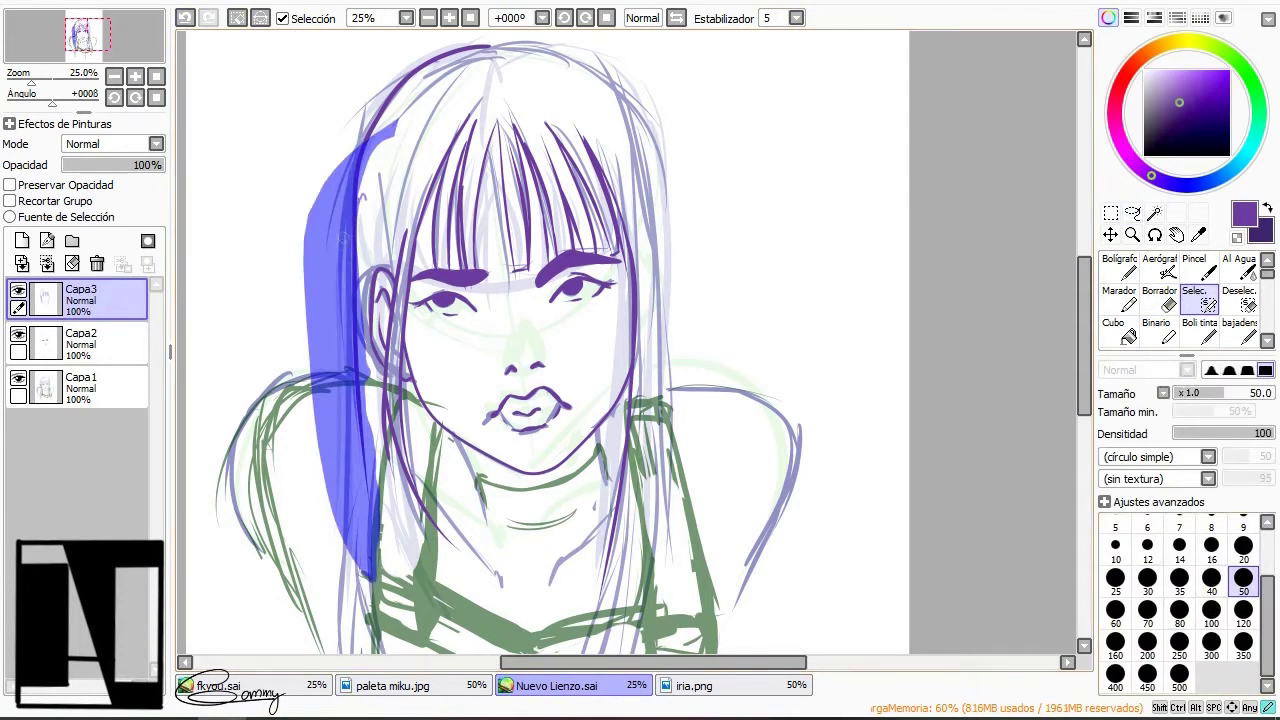
key("ctrl+t")
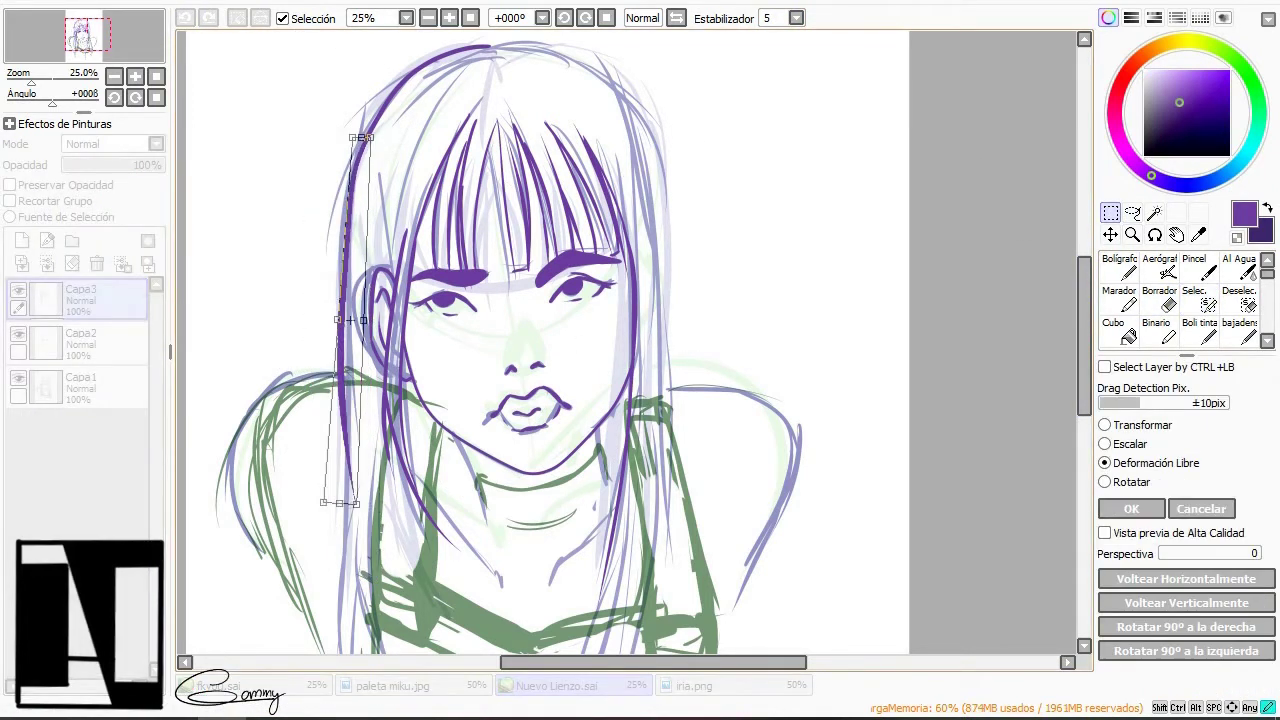
mouse_move(339, 502)
left_mouse_down()
mouse_move(355, 503)
mouse_move(341, 456)
left_mouse_up()
key("Return")
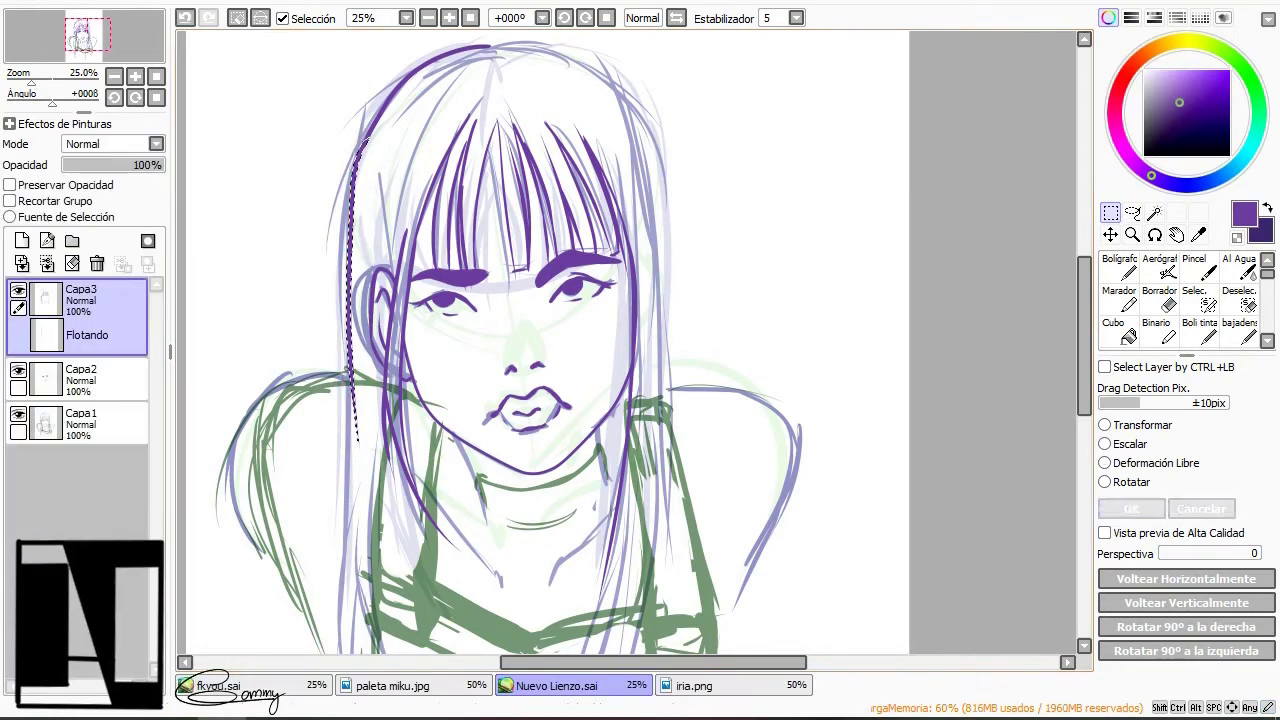
Lower the opacity of the sketch layer Capa1 to 46%
scroll(545, 340, "down", 1)
scroll(545, 340, "up", 1)
left_click(80, 388)
left_click_drag(160, 165, 109, 165)
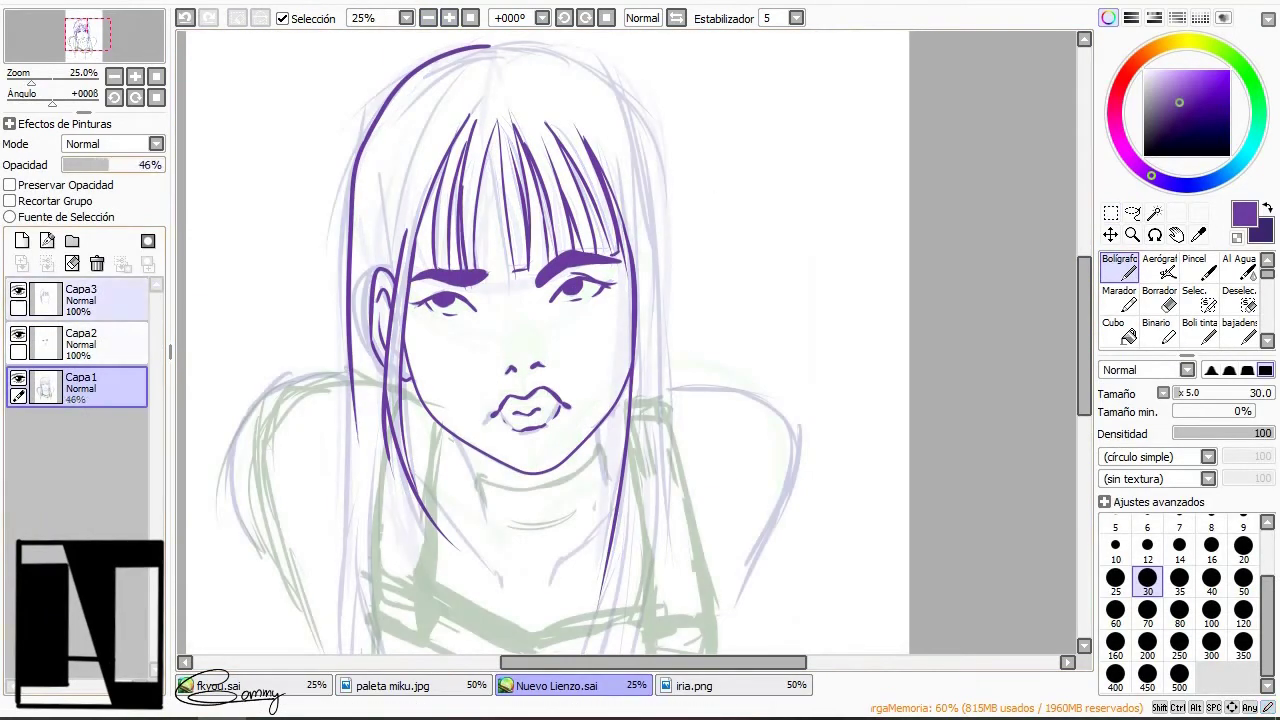
Make Capa2 the active layer and ink the two neck lines below the jaw
left_click(80, 344)
key("ctrl+z")
key("ctrl+z")
key("ctrl+y")
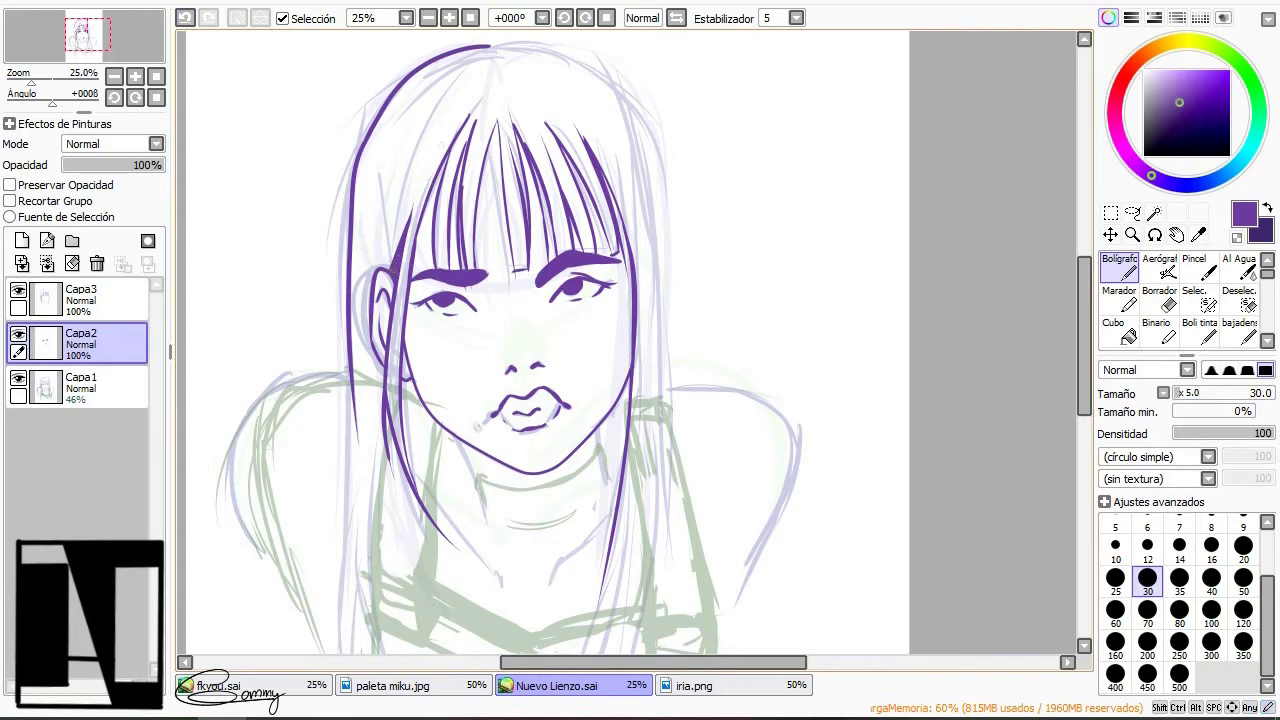
left_click_drag(545, 340, 498, 262)
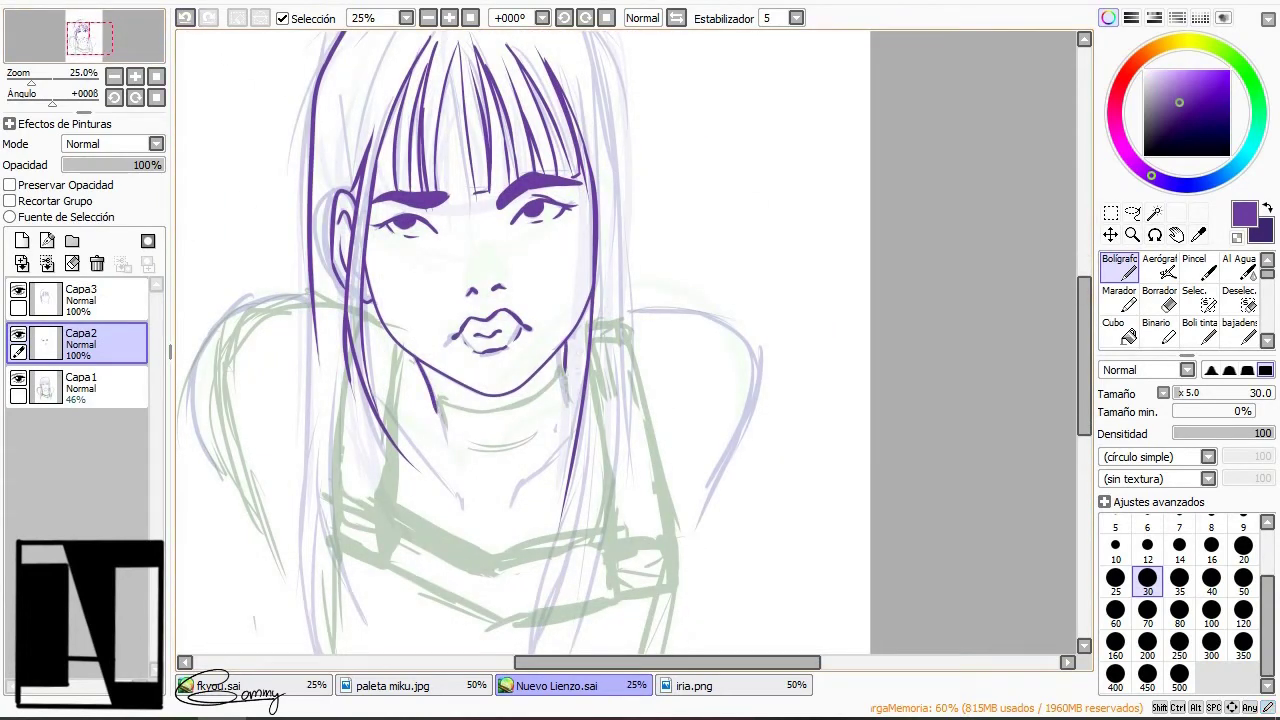
Ink the curved upper edge of the collar around the neck beneath the chin
left_click_drag(625, 145, 810, 420)
scroll(636, 340, "up", 3)
mouse_move(665, 205)
left_mouse_down()
mouse_move(615, 385)
mouse_move(610, 300)
mouse_move(600, 395)
mouse_move(622, 398)
left_mouse_up()
key("ctrl+z")
key("ctrl+z")
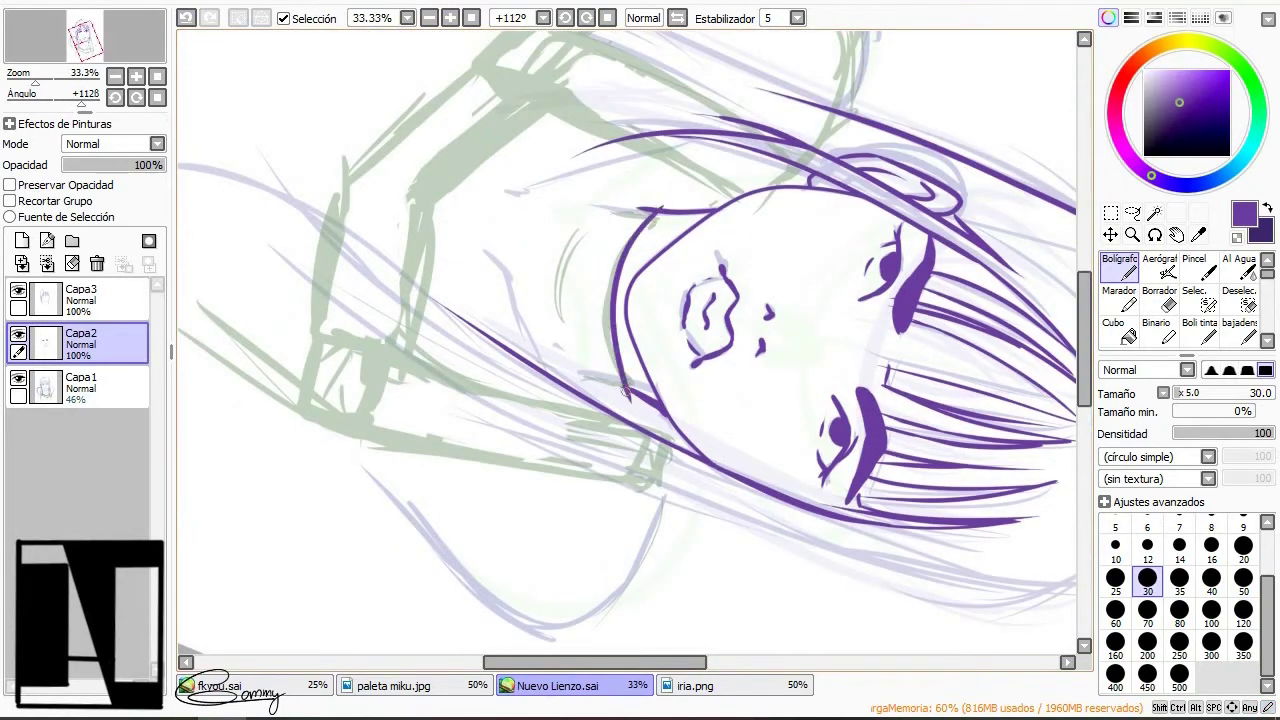
Clean up the collar ends with a size 16 eraser and redraw the collar's short side edge
key("Home")
key("e")
key("bracketleft")
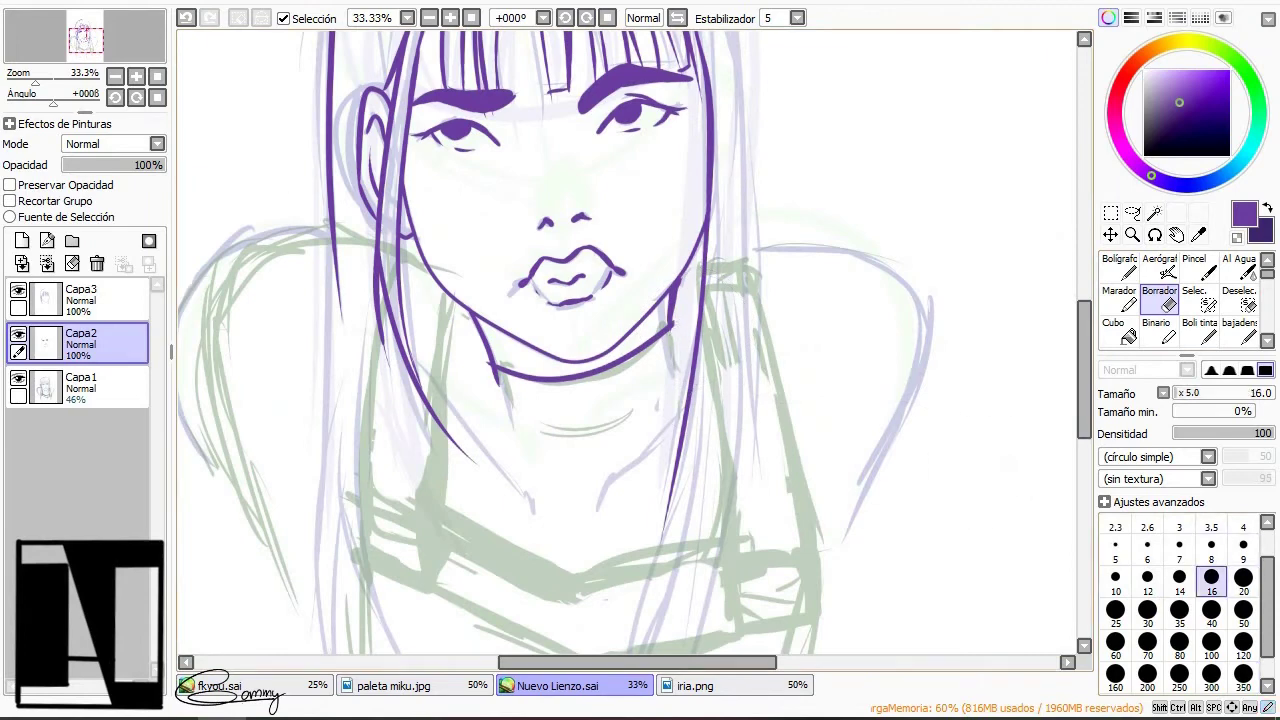
key("n")
key("ctrl+z")
left_click_drag(484, 352, 490, 416)
left_click_drag(53, 103, 72, 103)
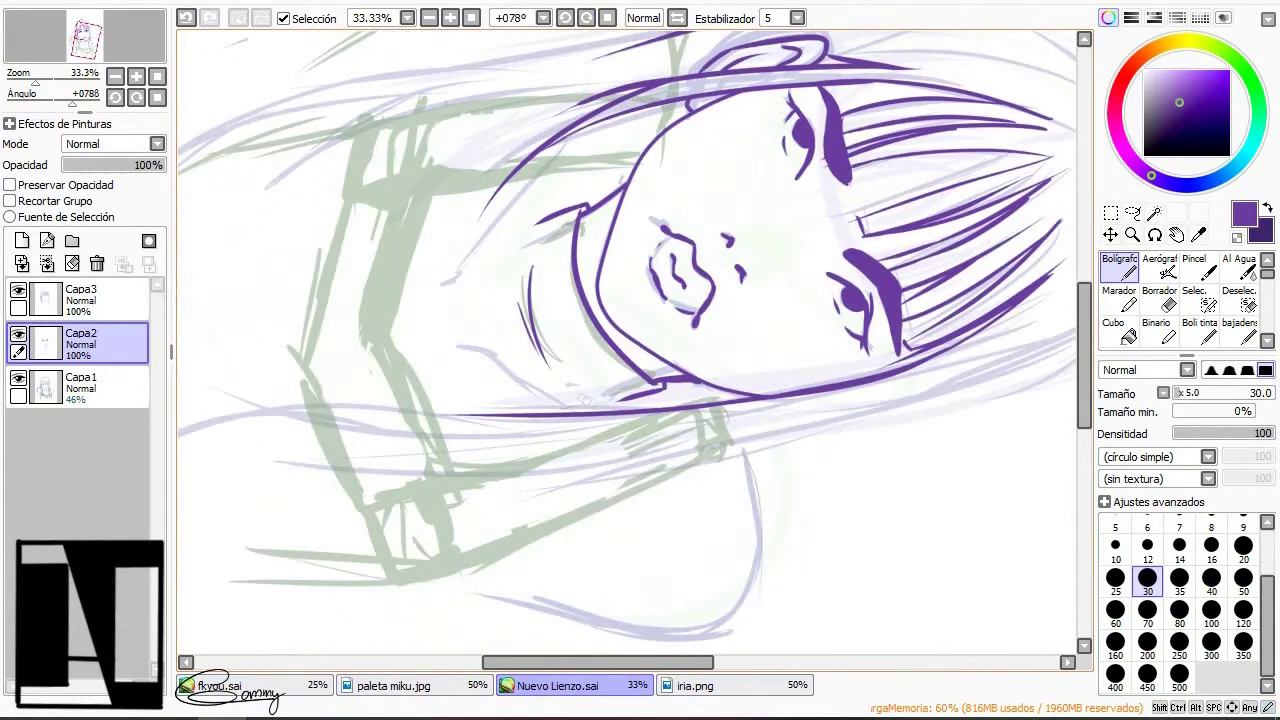
Ink the long edges of the left shoulder strap and close off its lower end
key("Home")
left_click_drag(447, 295, 420, 600)
key("ctrl+z")
left_click_drag(53, 103, 61, 103)
mouse_move(505, 200)
left_mouse_down()
mouse_move(310, 468)
mouse_move(430, 180)
left_mouse_up()
key("e")
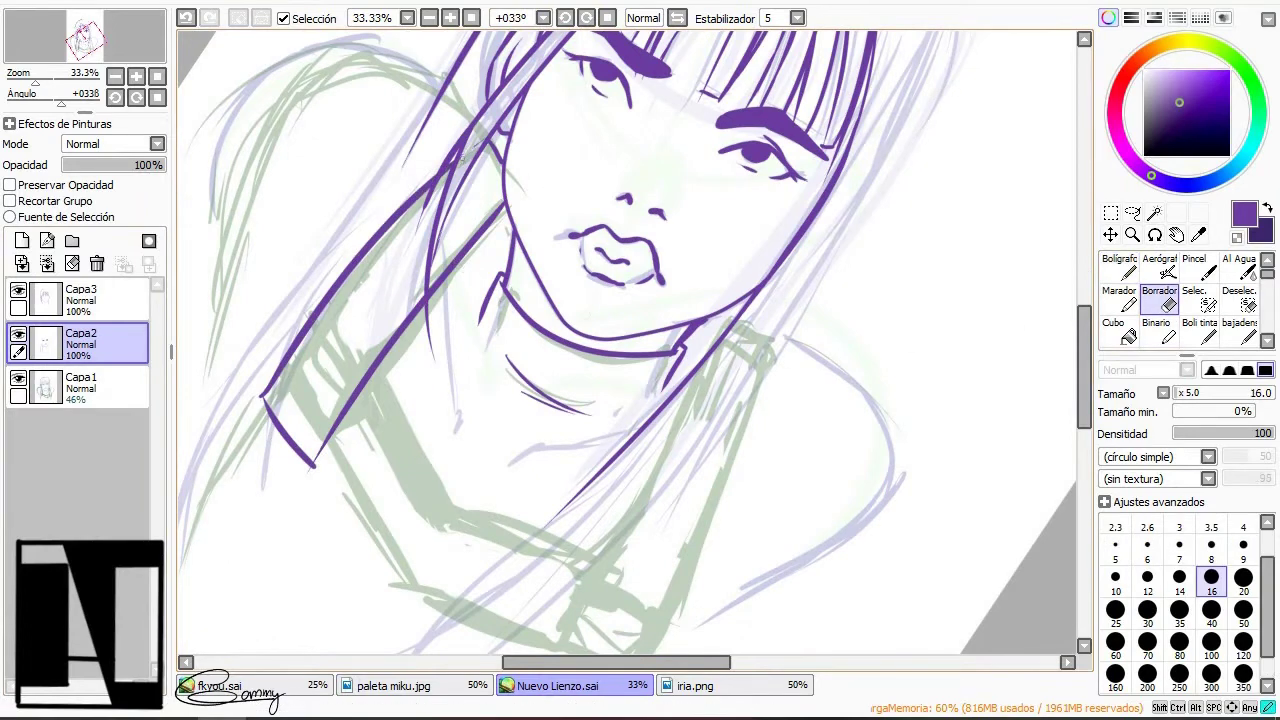
key("n")
Ink the garment's angled neckline from the left strap through its low point to the right strap
left_click_drag(341, 284, 448, 530)
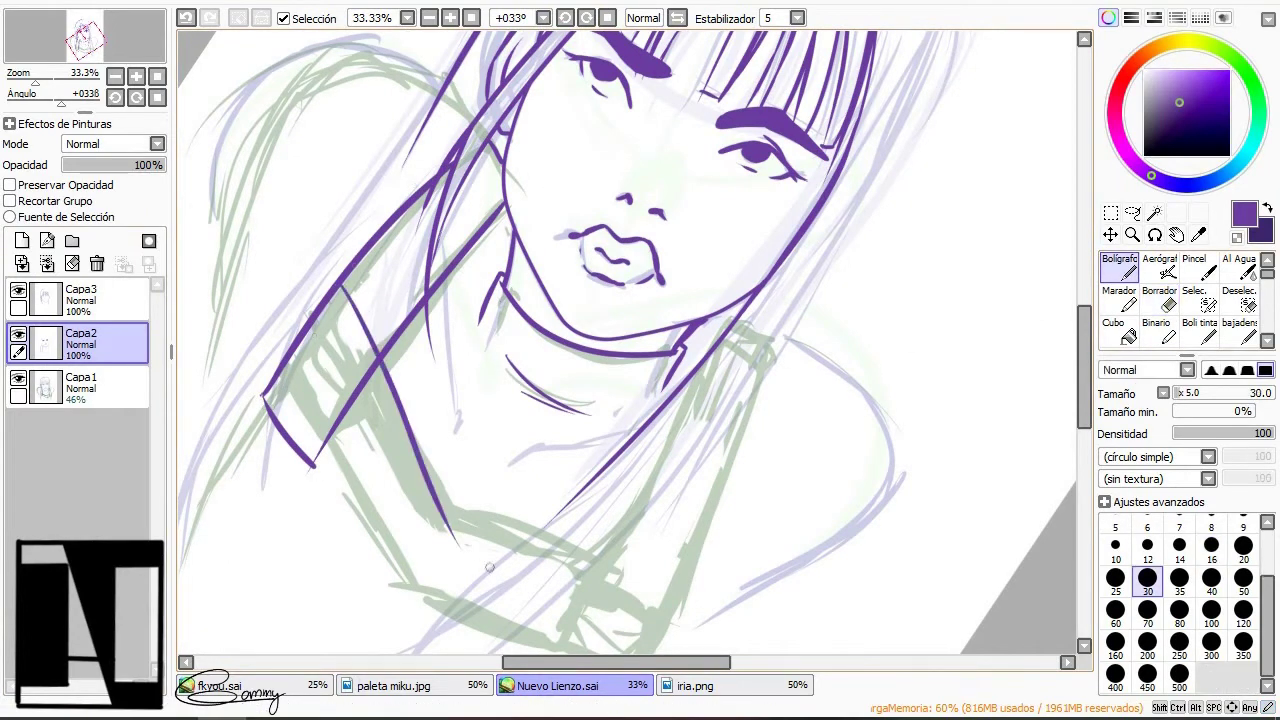
key("e")
key("Delete")
key("Delete")
key("Delete")
key("Delete")
key("Delete")
key("Delete")
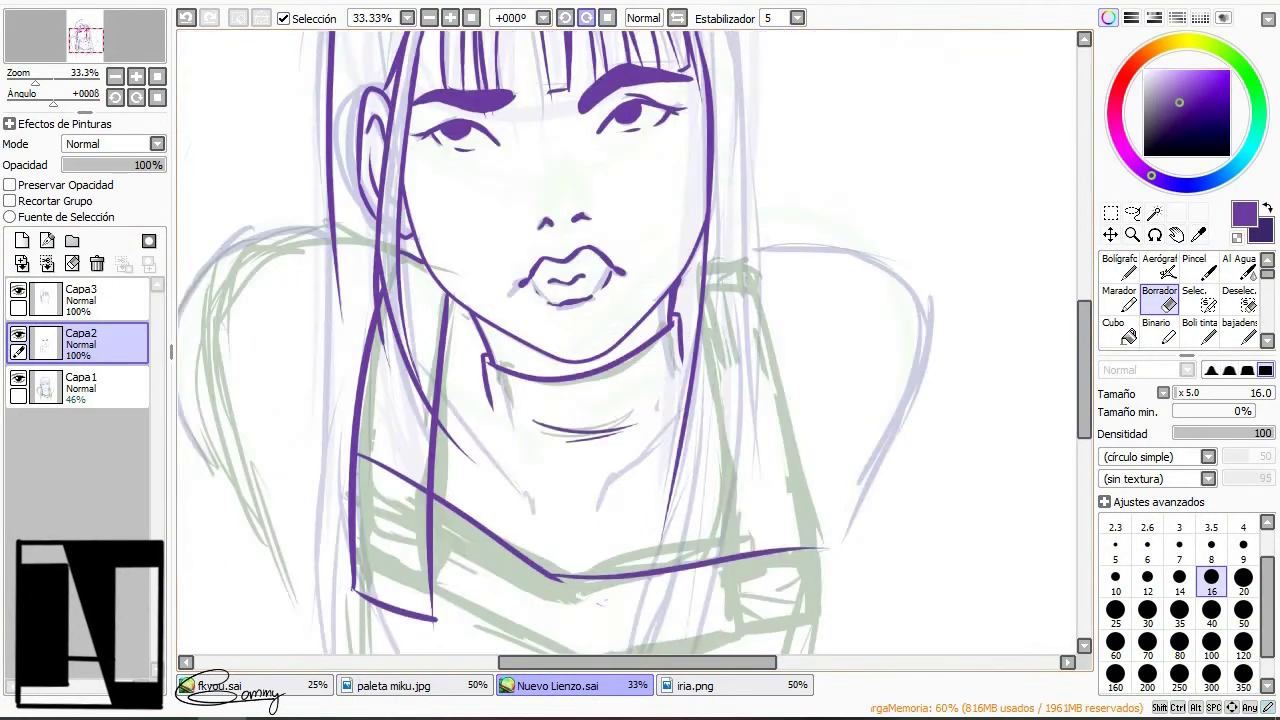
Ink the outer edge of the right shoulder strap from the neckline up to the shoulder
key("Delete")
key("Delete")
key("Delete")
key("Delete")
key("Delete")
key("n")
key("ctrl+z")
key("ctrl+y")
key("ctrl+z")
mouse_move(482, 332)
left_mouse_down()
mouse_move(632, 80)
mouse_move(480, 334)
left_mouse_up()
Adjust the outer edge line of the right strap with a free deformation and clear the selection
key("m")
key("ctrl+t")
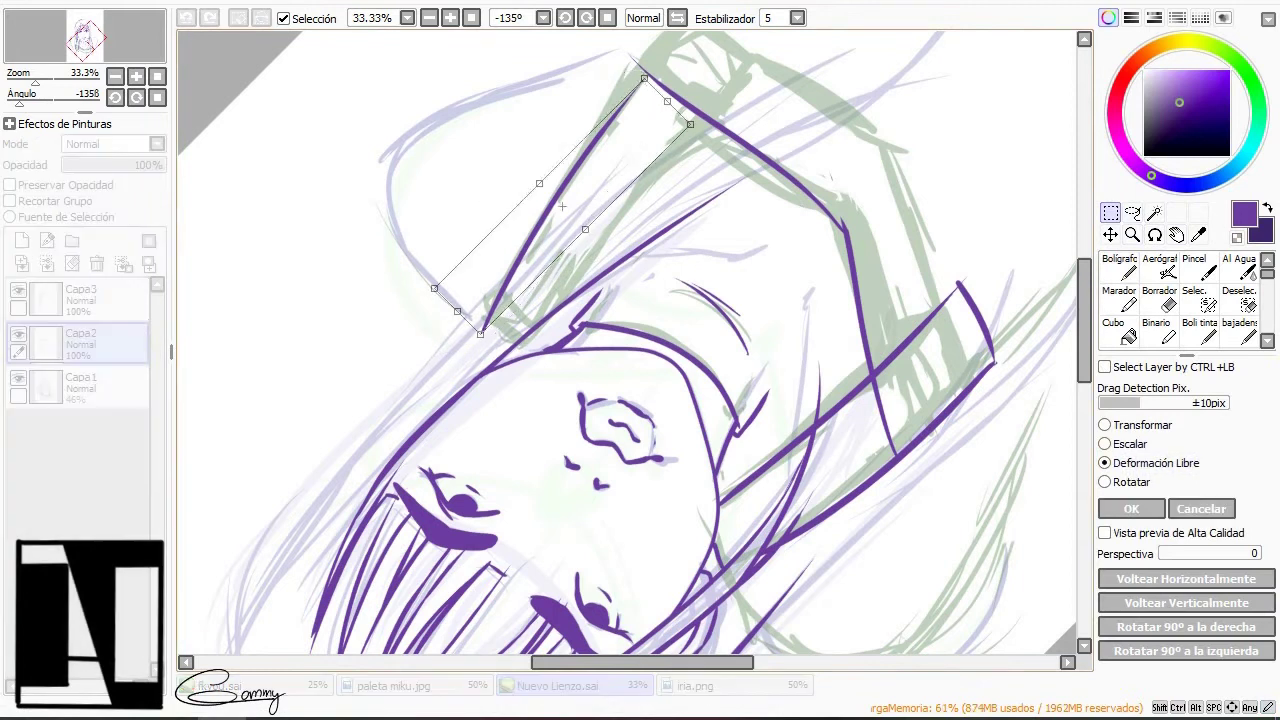
key("Return")
key("ctrl+d")
Ink the short upper end and the inner edge of the right shoulder strap
key("n")
key("ctrl+z")
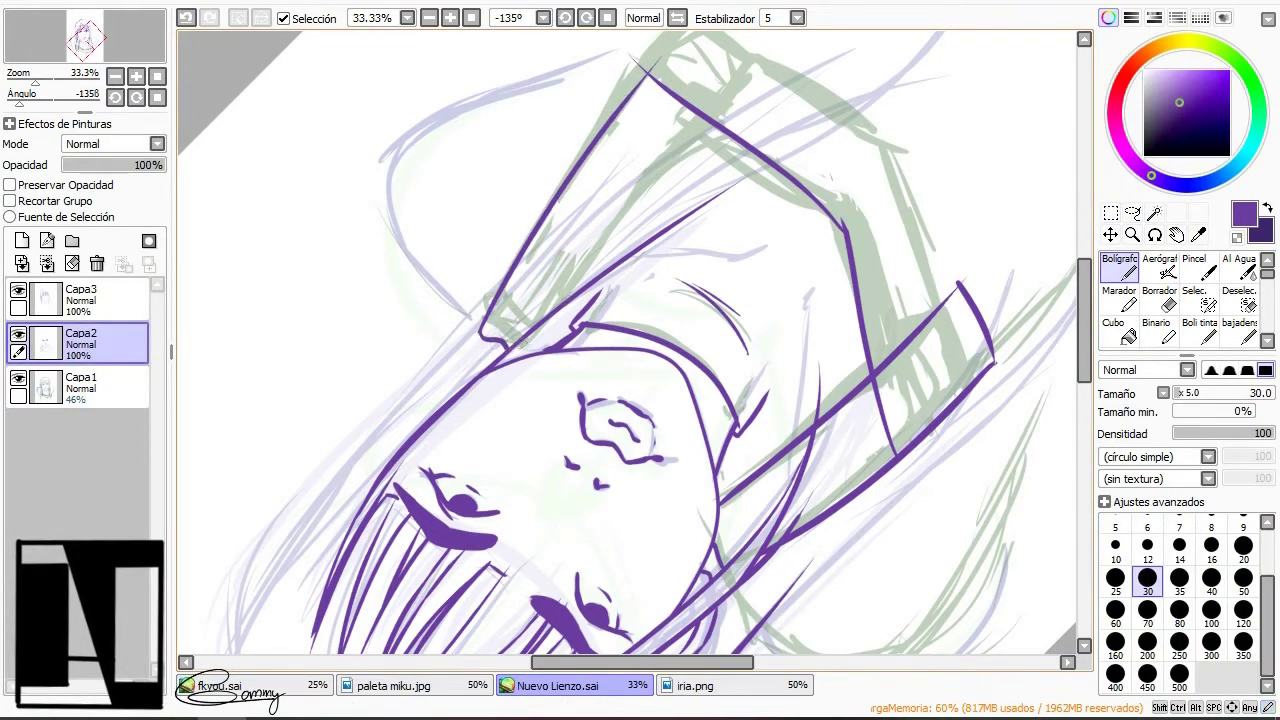
key("ctrl+y")
key("h")
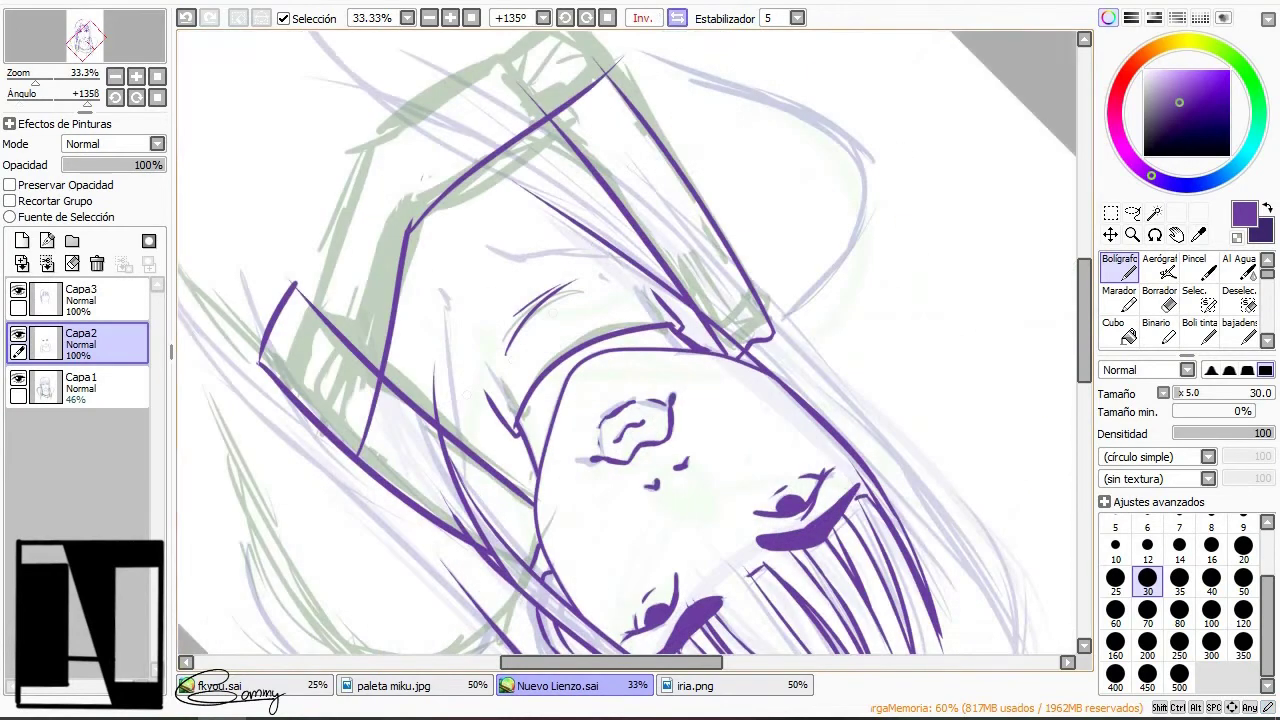
Ink the lower edge of the garment's front band, parallel to the neckline, between the two strap corners
scroll(635, 345, "up", 2)
mouse_move(292, 356)
left_mouse_down()
mouse_move(382, 182)
mouse_move(555, 98)
left_mouse_up()
key("ctrl+z")
left_click_drag(378, 186, 562, 76)
key("ctrl+z")
key("ctrl+y")
key("h")
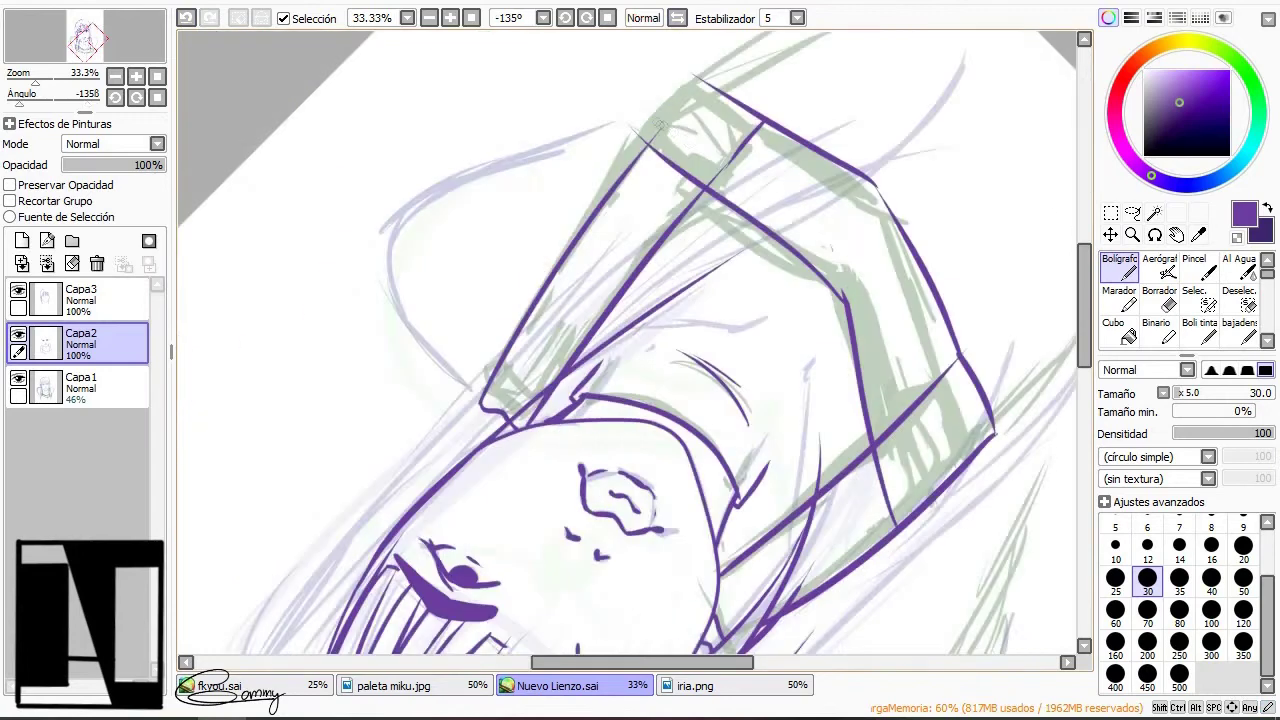
Create a new layer above Capa2 and keep it active for the hair strands
key("Home")
key("Page_Down")
key("ctrl+shift+n")
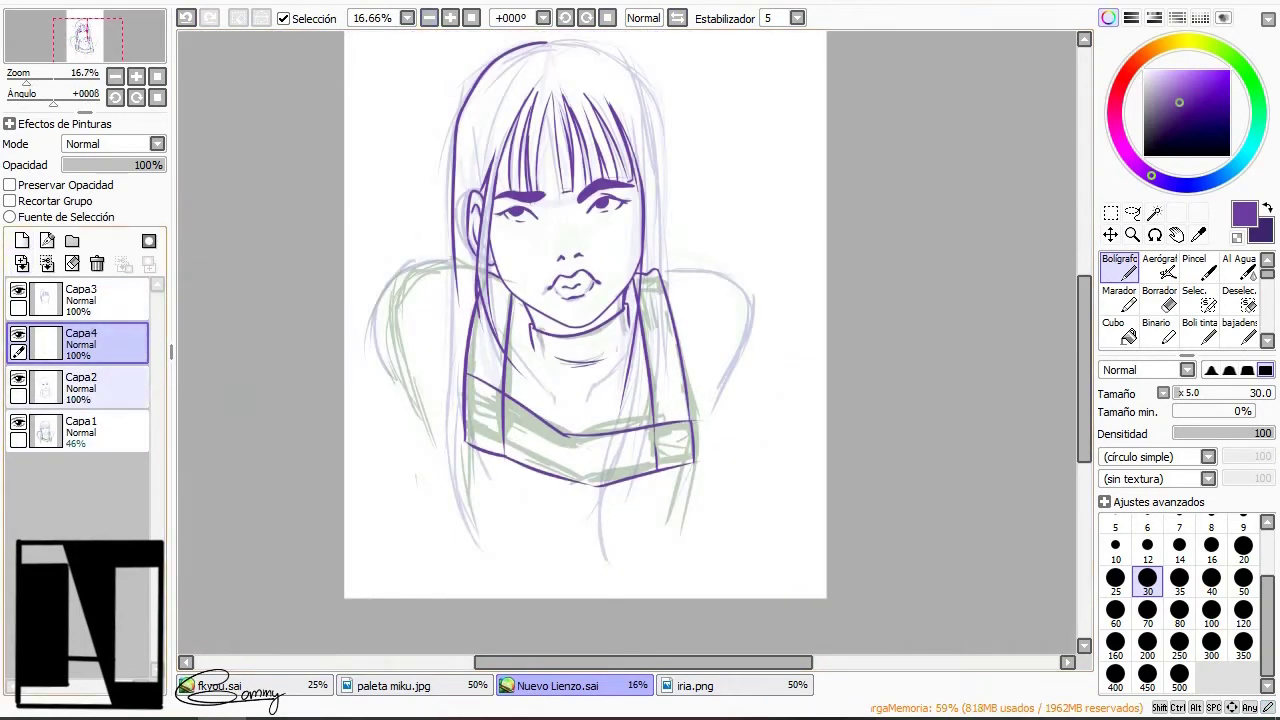
left_click(80, 388)
key("ctrl+z")
key("ctrl+y")
left_click(80, 344)
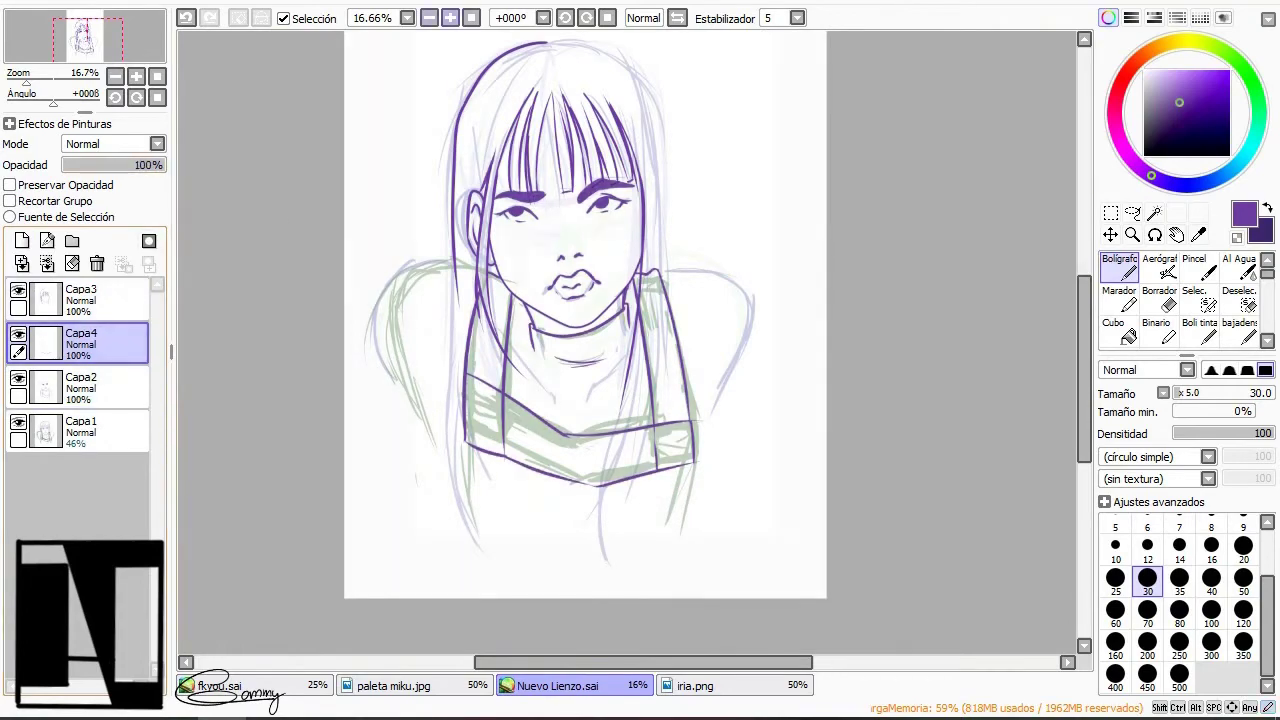
Try to ink the outer contour of the hair on the right side with a different stabilizer setting
key("Page_Up")
key("Delete")
key("Delete")
key("Delete")
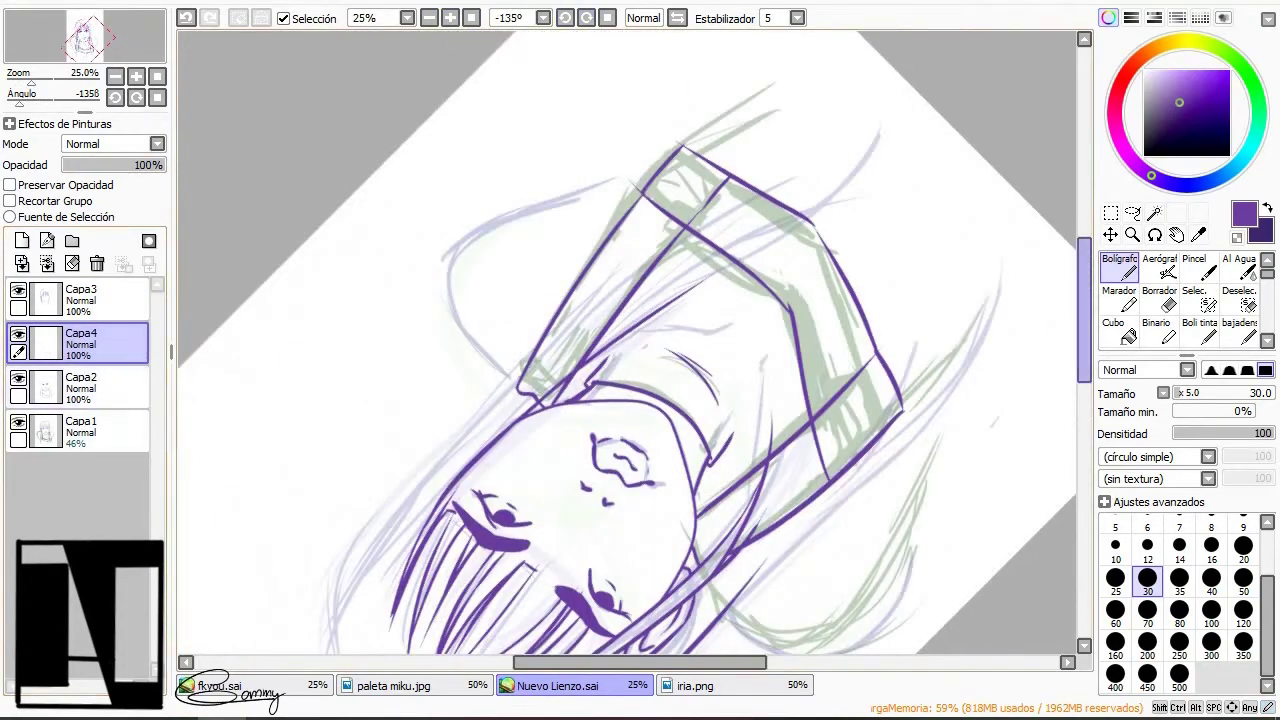
key("Delete")
key("Delete")
left_click(797, 18)
left_click(780, 50)
key("ctrl+z")
left_click_drag(450, 610, 600, 210)
key("ctrl+z")
Set the stabilizer to S-4 and ink the right outer hair contour from the crown down to the shoulder
left_click(797, 18)
left_click(780, 320)
left_click_drag(470, 628, 600, 190)
key("End")
key("End")
key("End")
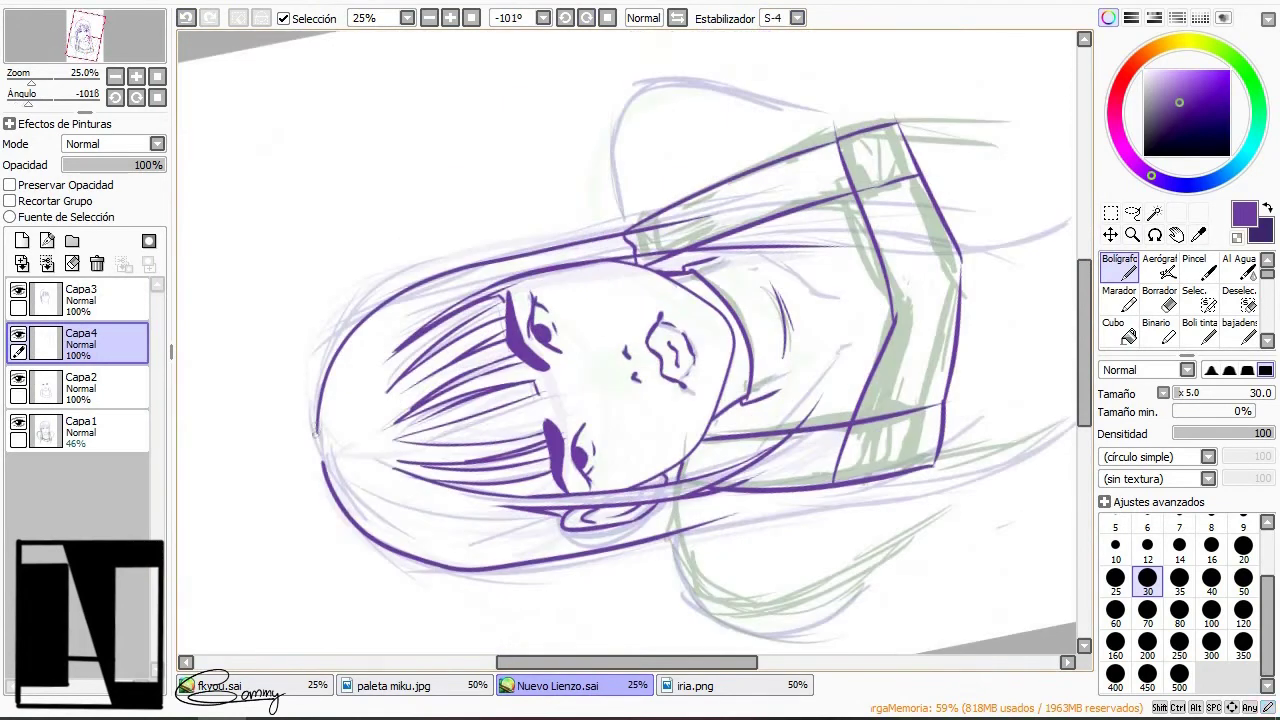
Set the stabilizer to 9 and ink the first long line of the right hair lock toward the neckline
key("Home")
left_click(797, 18)
left_click(775, 82)
left_click(797, 18)
left_click(775, 291)
scroll(554, 82, "up", 1)
mouse_move(555, 84)
left_mouse_down()
mouse_move(438, 154)
mouse_move(520, 200)
mouse_move(565, 185)
mouse_move(565, 330)
mouse_move(565, 90)
left_mouse_up()
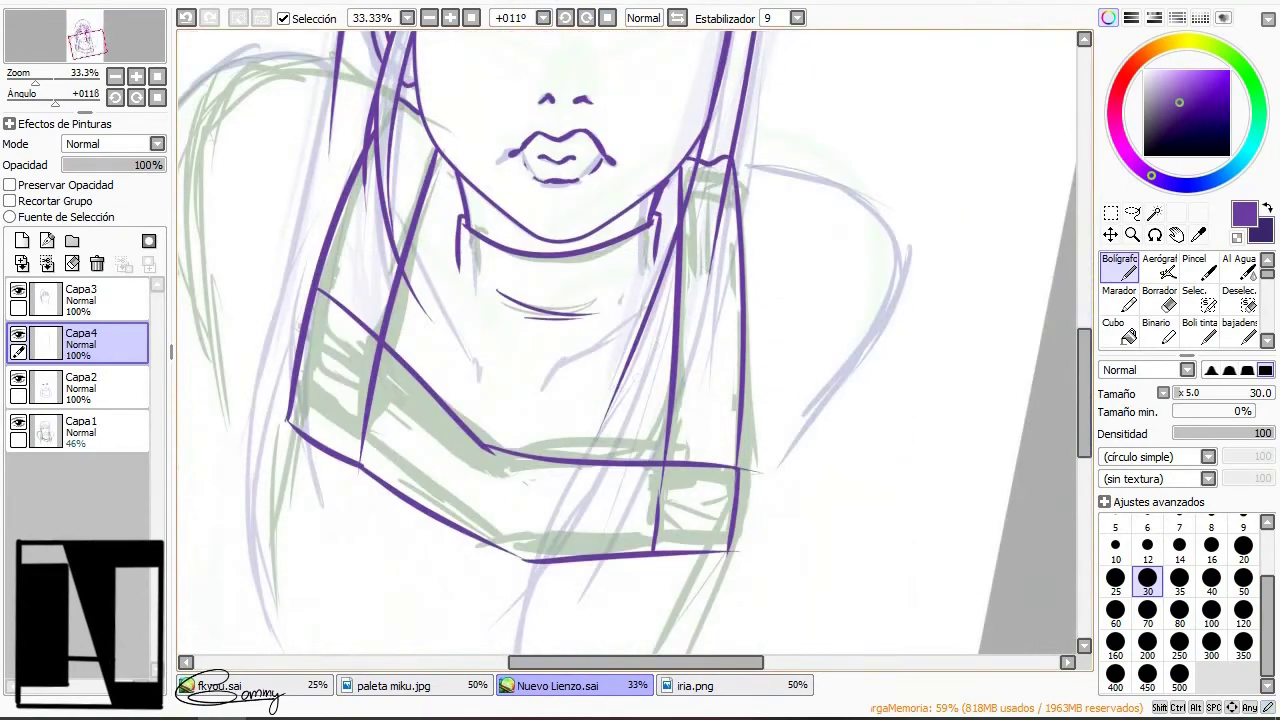
Ink the remaining lines of the right hair lock, tapering from the strap across the neckline into the garment band
left_click_drag(726, 158, 596, 460)
key("ctrl+z")
key("ctrl+z")
mouse_move(600, 548)
left_mouse_down()
mouse_move(622, 370)
mouse_move(676, 298)
mouse_move(728, 148)
left_mouse_up()
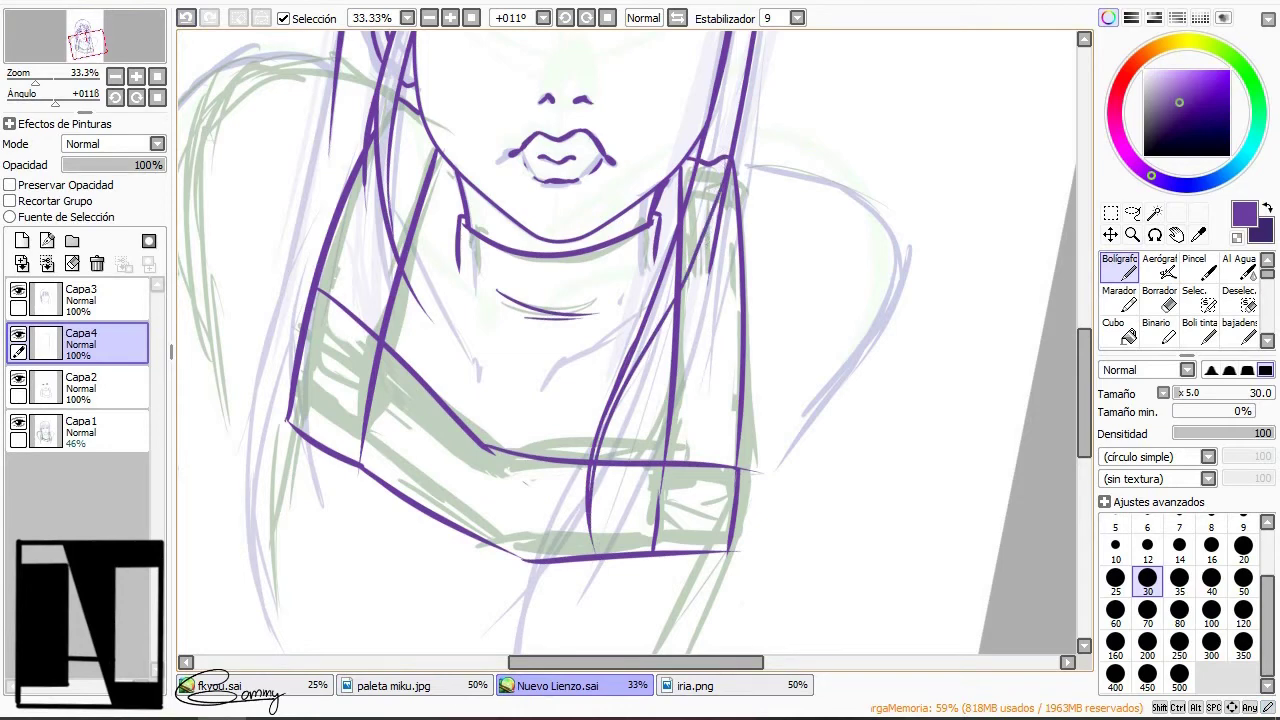
left_click_drag(710, 225, 678, 380)
scroll(626, 350, "up", 3)
scroll(626, 350, "down", 1)
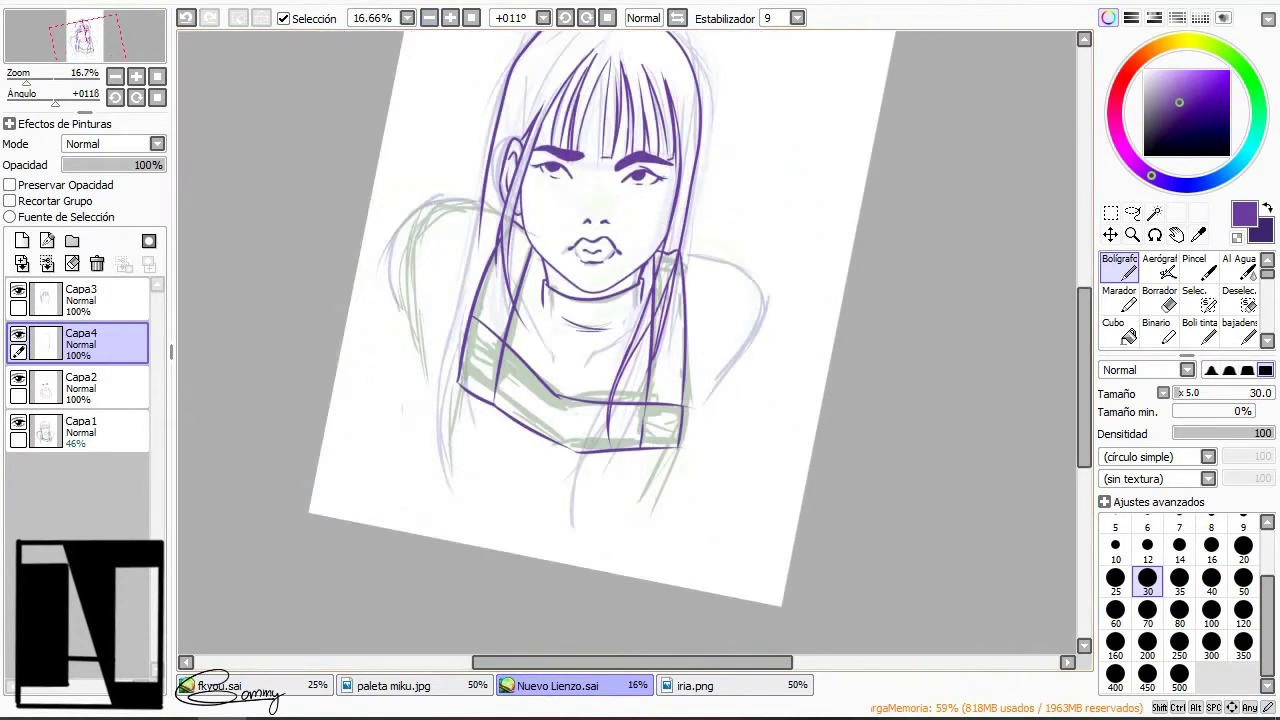
Ink the rounded left shoulder outline and the long outer line of the left hair lock
key("Home")
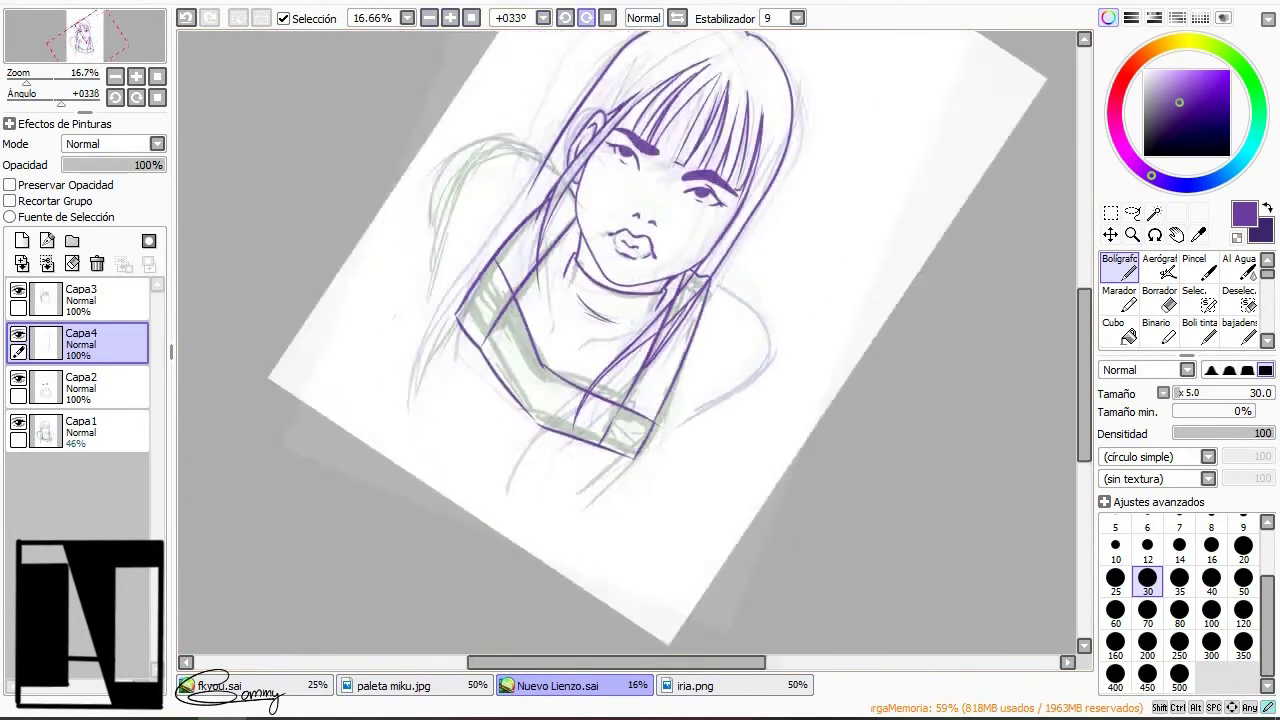
scroll(626, 342, "up", 1)
mouse_move(388, 182)
left_mouse_down()
mouse_move(351, 570)
mouse_move(336, 395)
left_mouse_up()
key("ctrl+z")
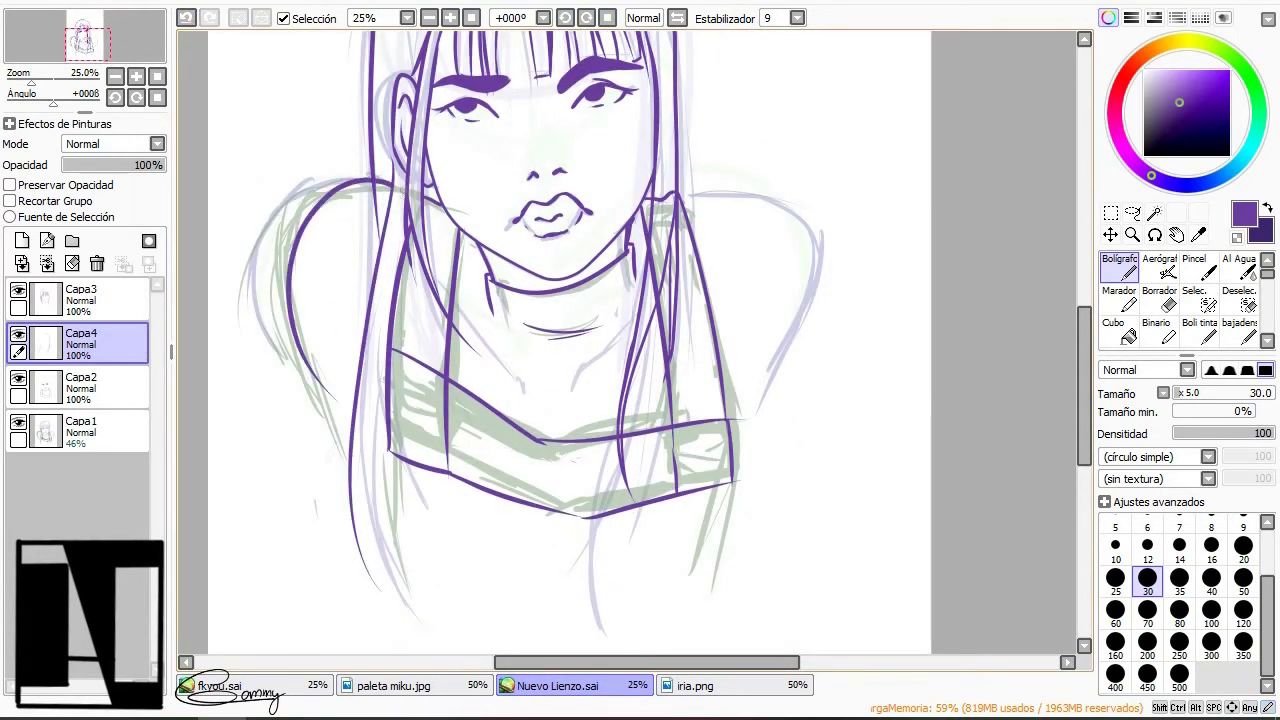
Ink the inner strands of the left hair lock beside the left strap, down past the garment band
left_click_drag(404, 224, 370, 556)
left_click_drag(362, 392, 420, 620)
key("ctrl+z")
left_click_drag(366, 384, 354, 538)
key("ctrl+z")
key("ctrl+z")
mouse_move(368, 378)
left_mouse_down()
mouse_move(352, 494)
mouse_move(364, 462)
left_mouse_up()
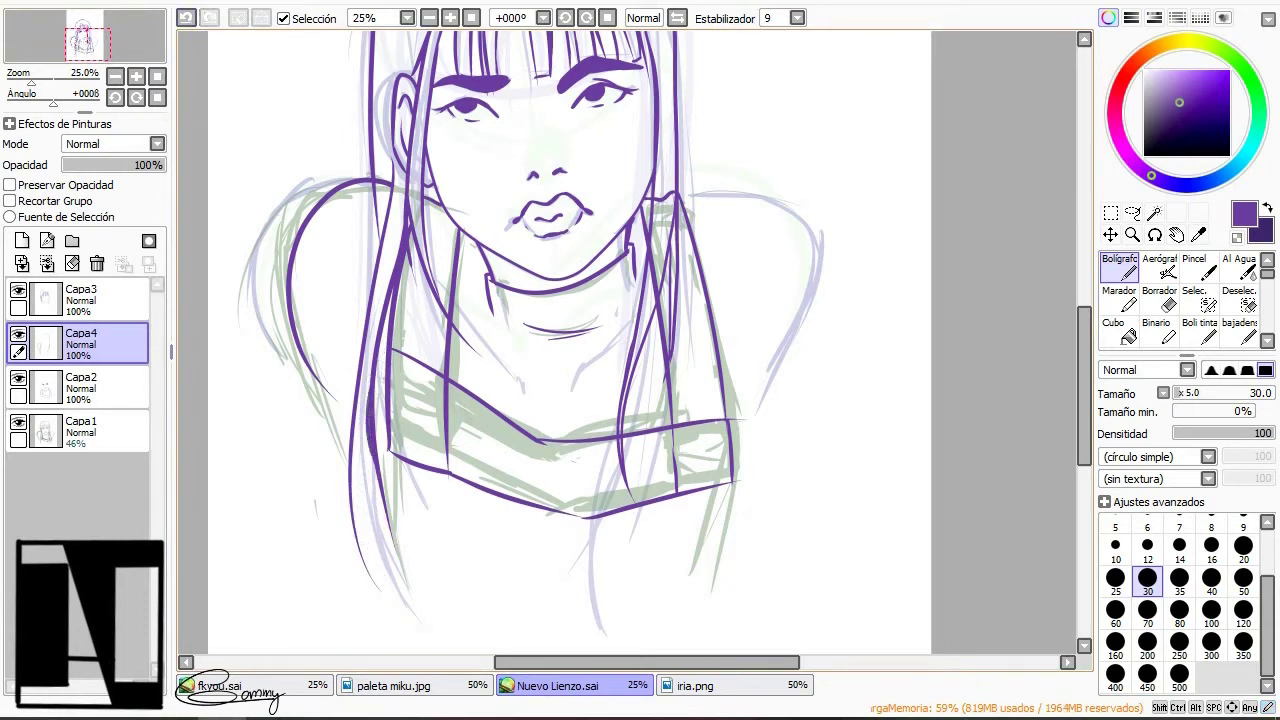
Erase the line at the right strap's upper end on Capa2 where the hair overlaps it
key("e")
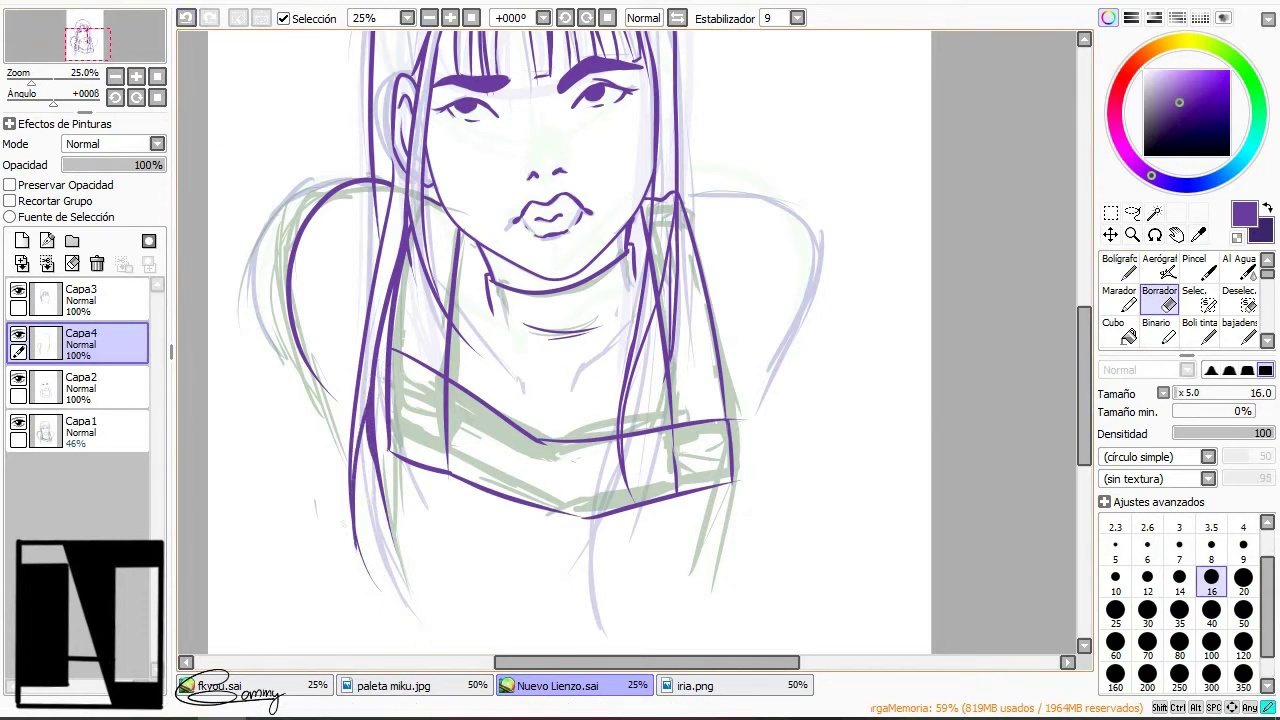
left_click(80, 388)
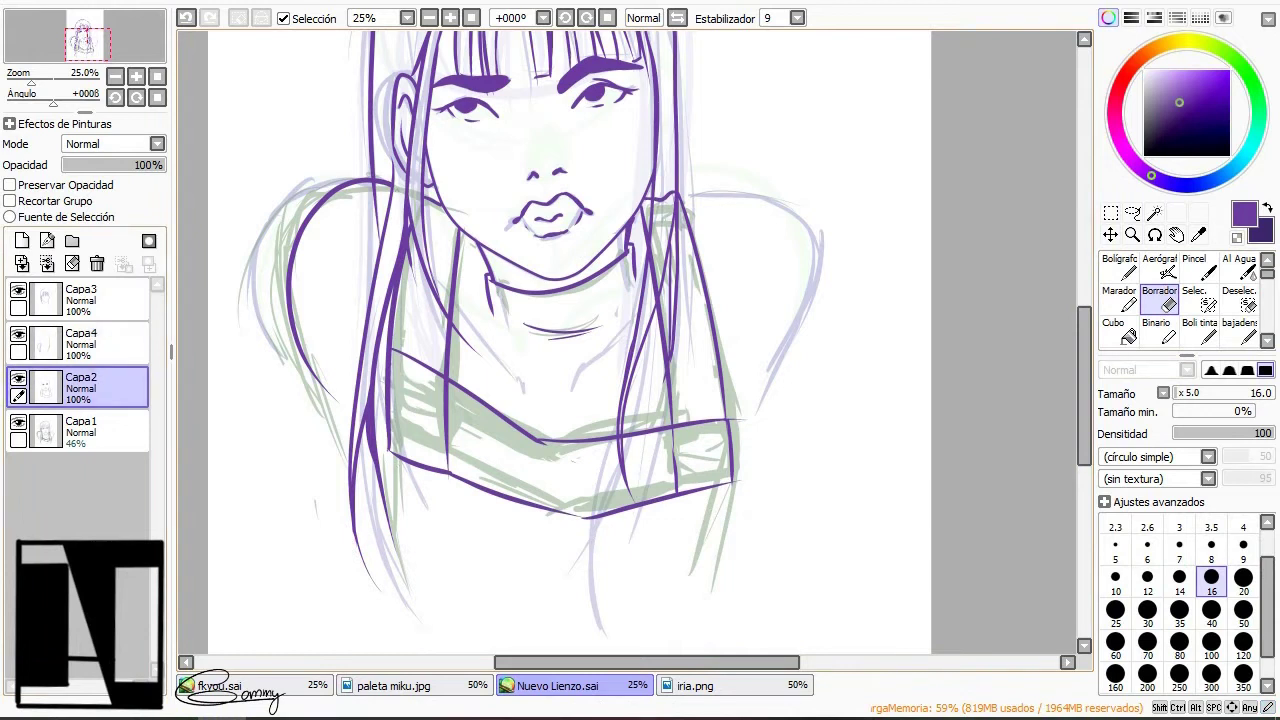
left_click(80, 300)
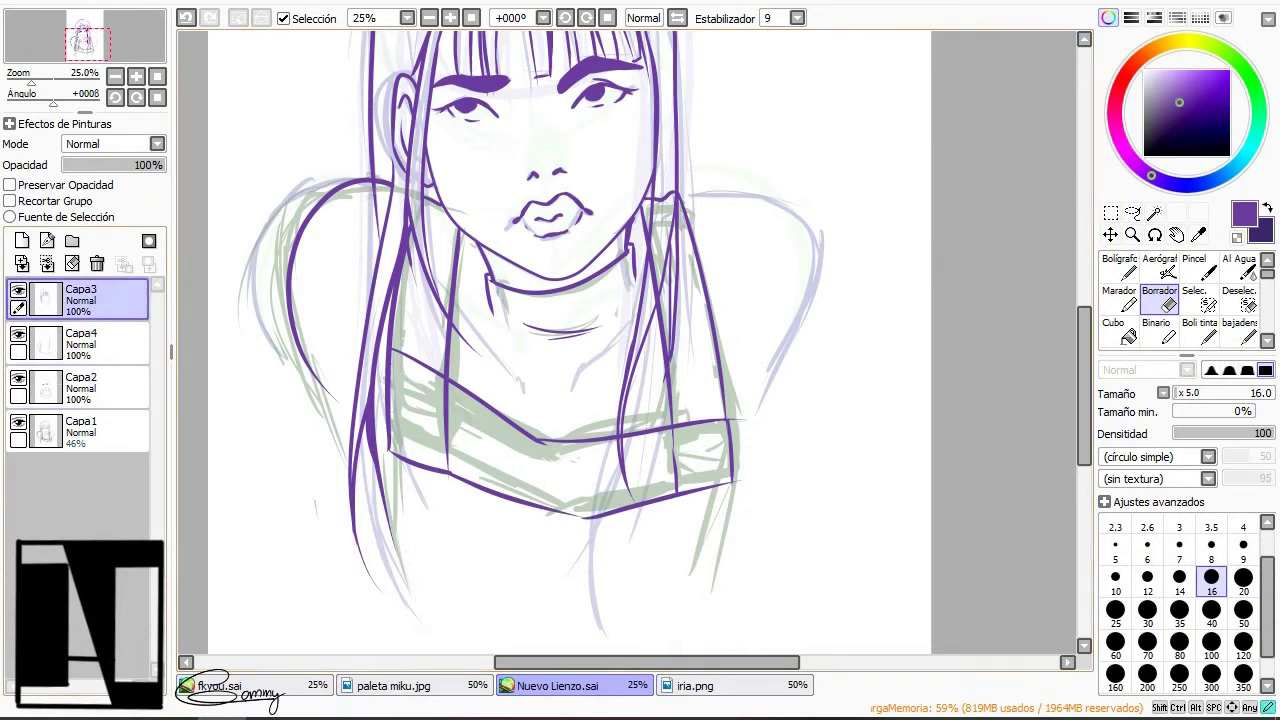
left_click(80, 388)
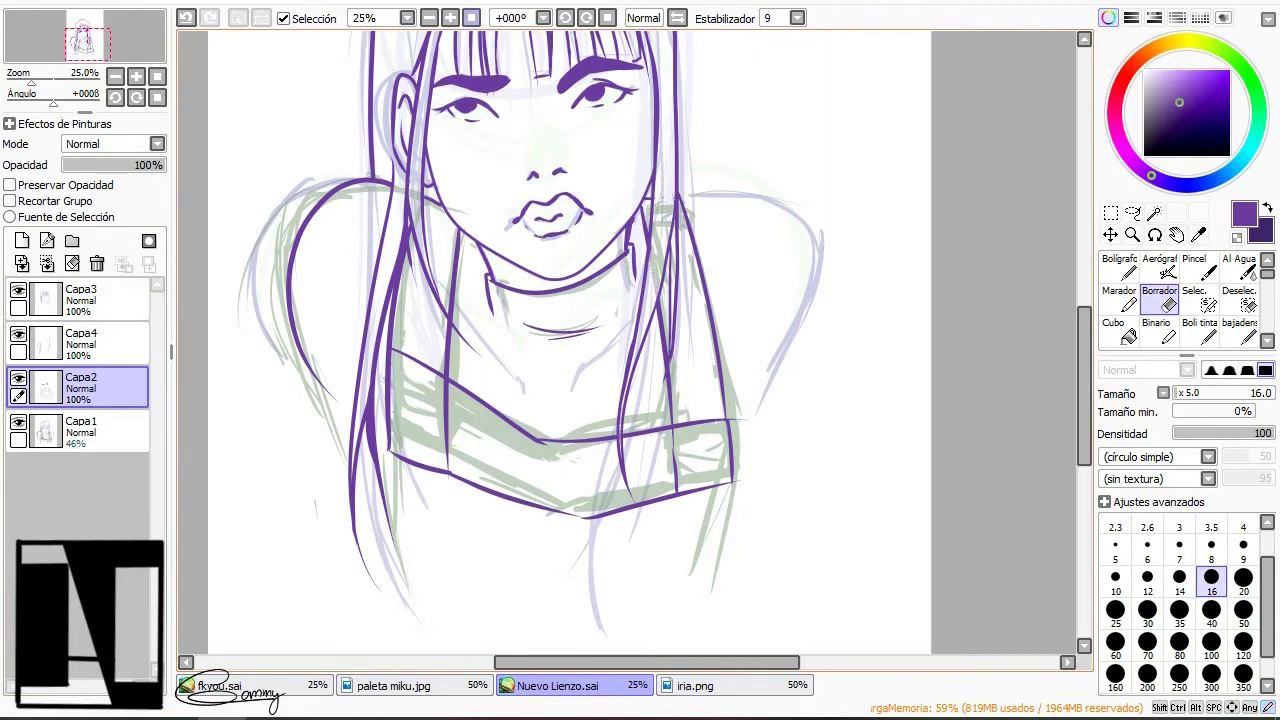
Merge the line art layers Capa3 and Capa4 down into Capa2
key("n")
left_click(80, 300)
key("ctrl+e")
key("ctrl+e")
key("Delete")
key("ctrl+z")
key("ctrl+y")
key("ctrl+z")
key("ctrl+z")
key("ctrl+y")
key("ctrl+z")
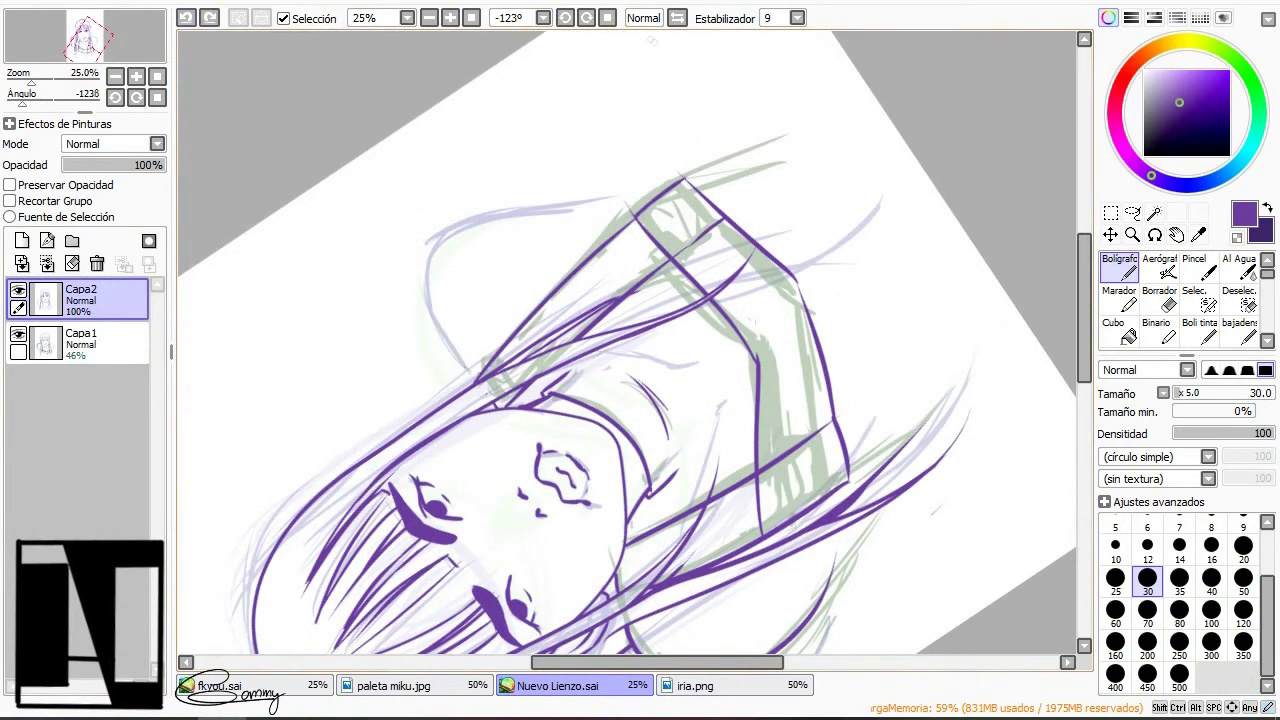
key("Delete")
key("ctrl+y")
key("ctrl+z")
Set the stabilizer to S-3 and ink the rounded outline of the right shoulder and upper arm
left_click(797, 17)
left_click(773, 305)
key("ctrl+y")
key("ctrl+y")
key("ctrl+z")
key("ctrl+y")
key("ctrl+z")
key("ctrl+y")
Ink the garment band across the right arm and its short continuation on the left arm, cleaning up stray lines
key("e")
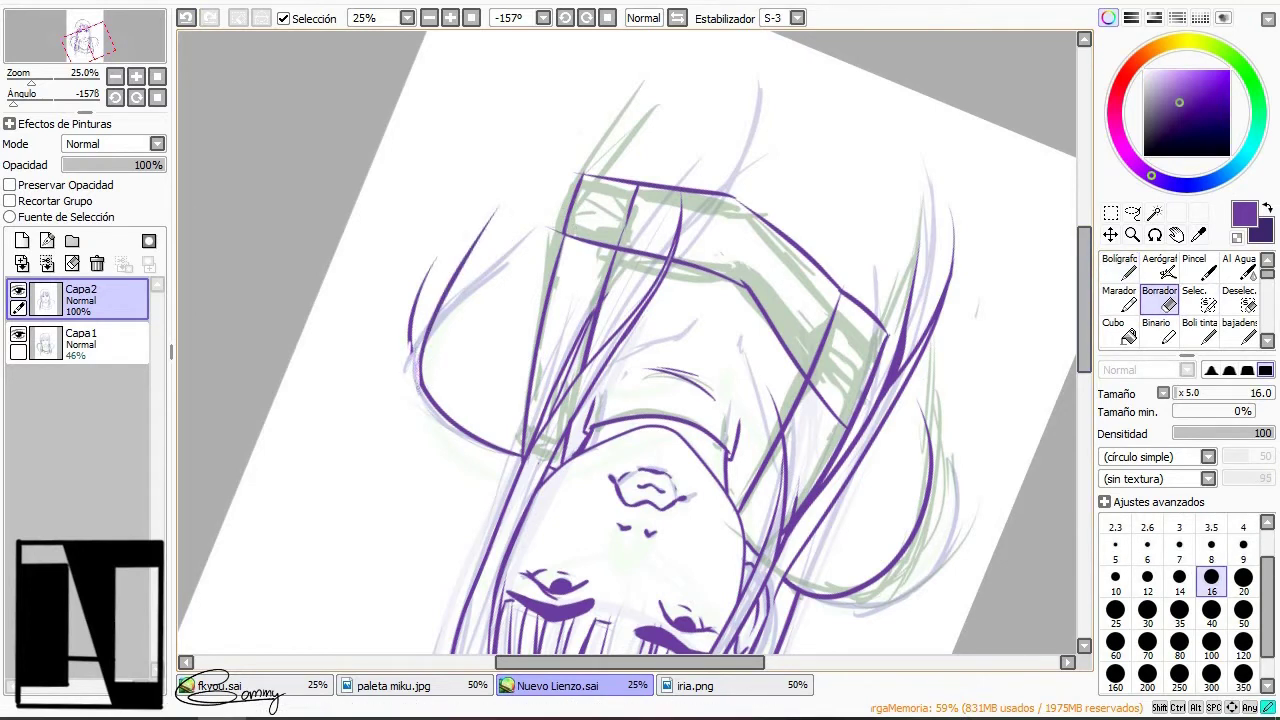
key("n")
key("Escape")
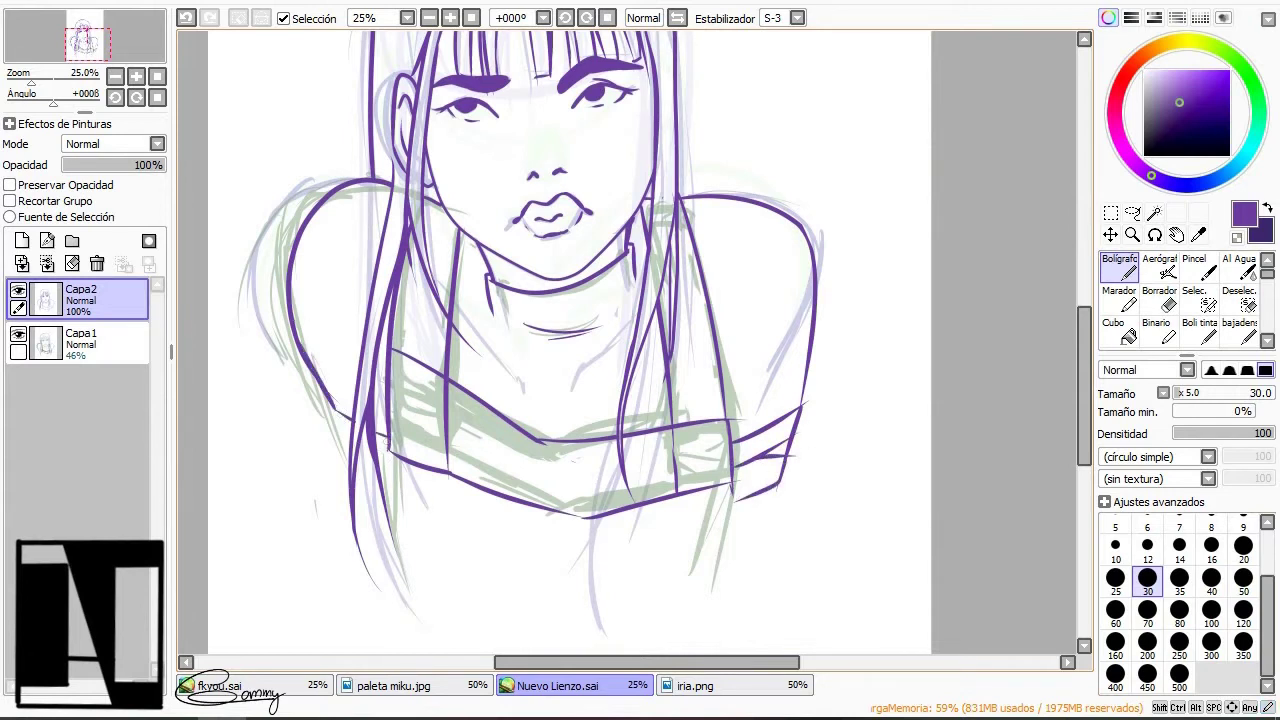
key("ctrl+z")
key("e")
key("n")
Hide the sketch layer Capa1 and place a new layer Capa3 beneath the Capa2 line art
left_click(18, 333)
key("minus")
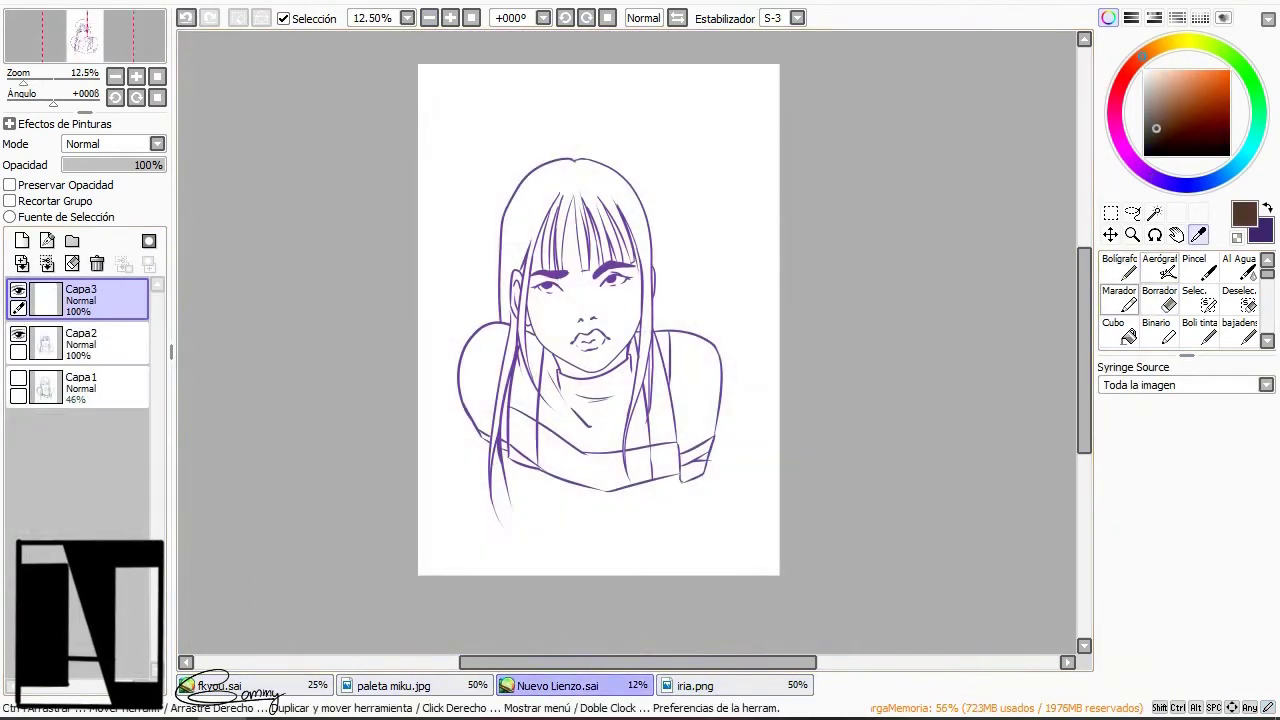
left_click(1118, 330)
left_click(80, 343)
Bucket-fill the hair with dark brown on Capa3, detecting areas from the whole image (Toda la imagen)
key("plus")
left_click(555, 130)
key("ctrl+z")
left_click(1105, 517)
left_click(555, 130)
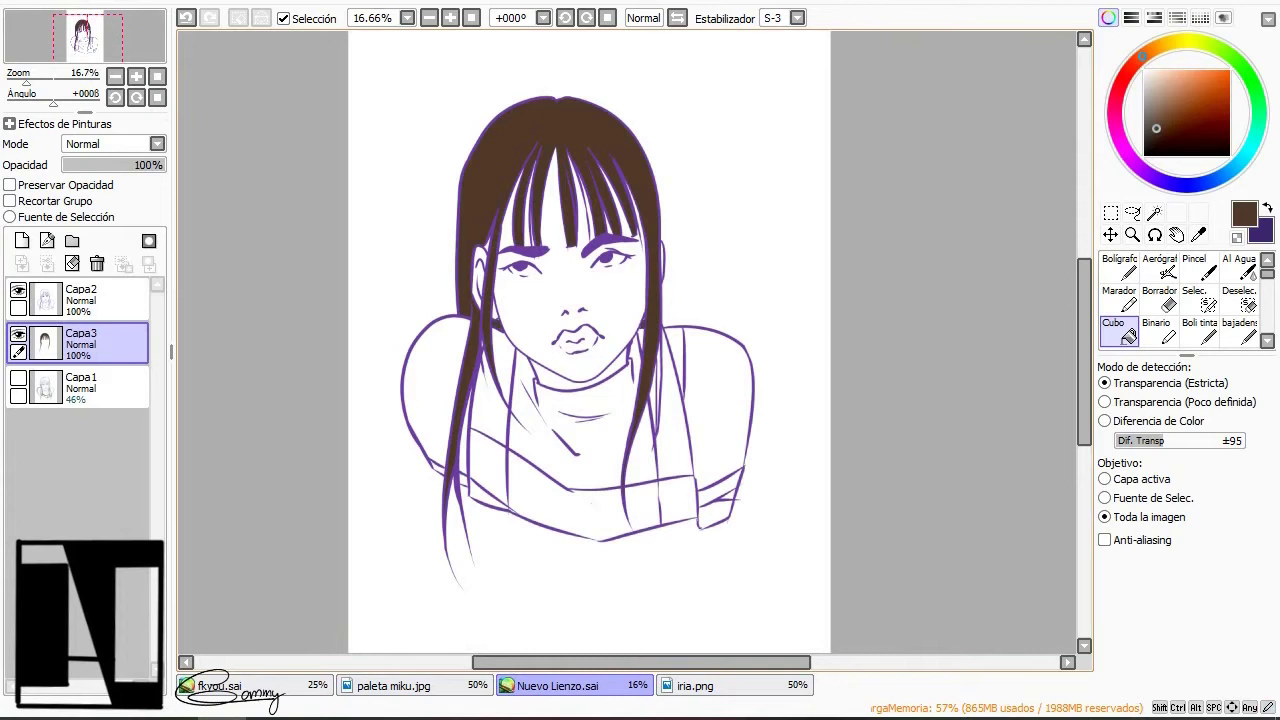
key("plus")
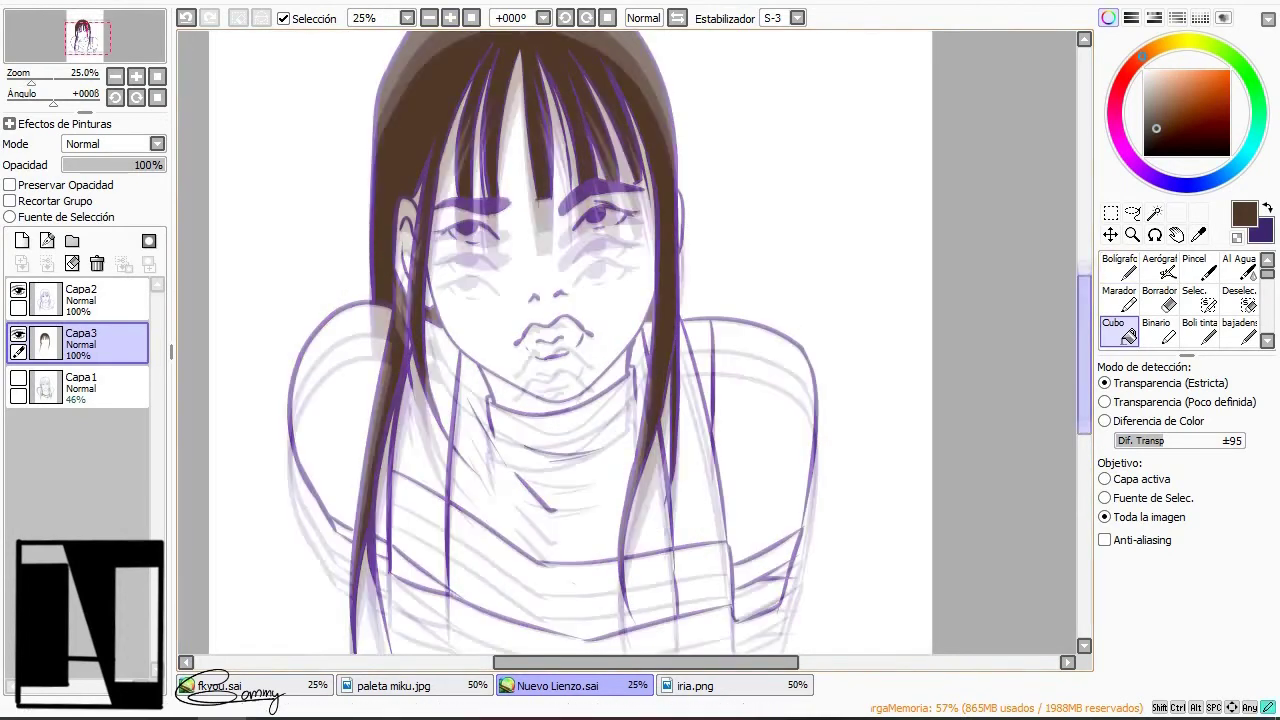
left_click(80, 300)
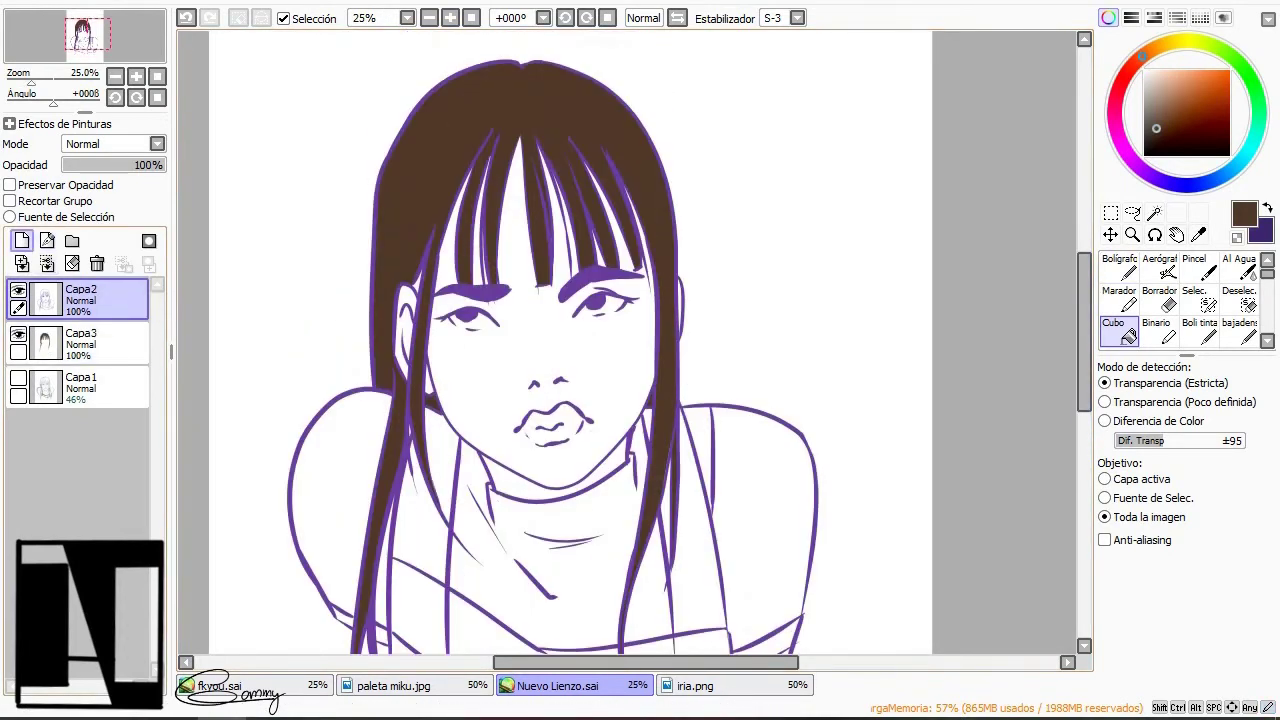
left_click(22, 240)
left_click(1160, 268)
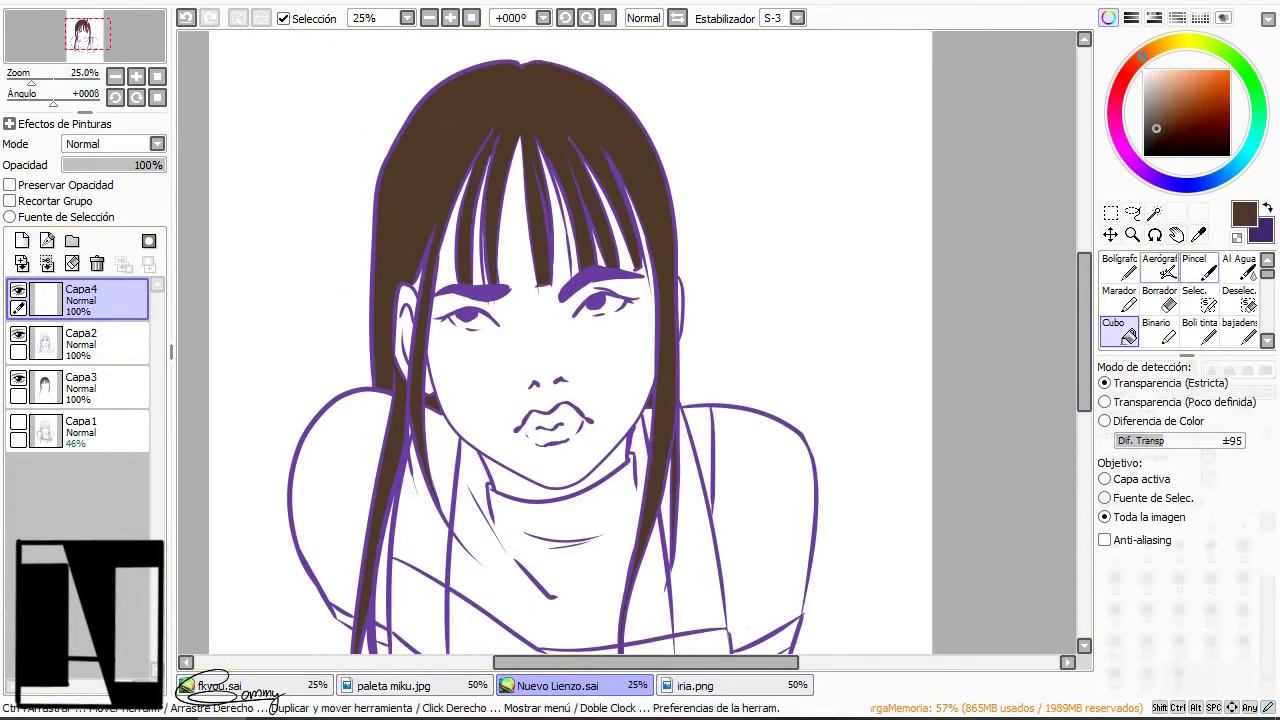
left_click(10, 185)
left_click(10, 201)
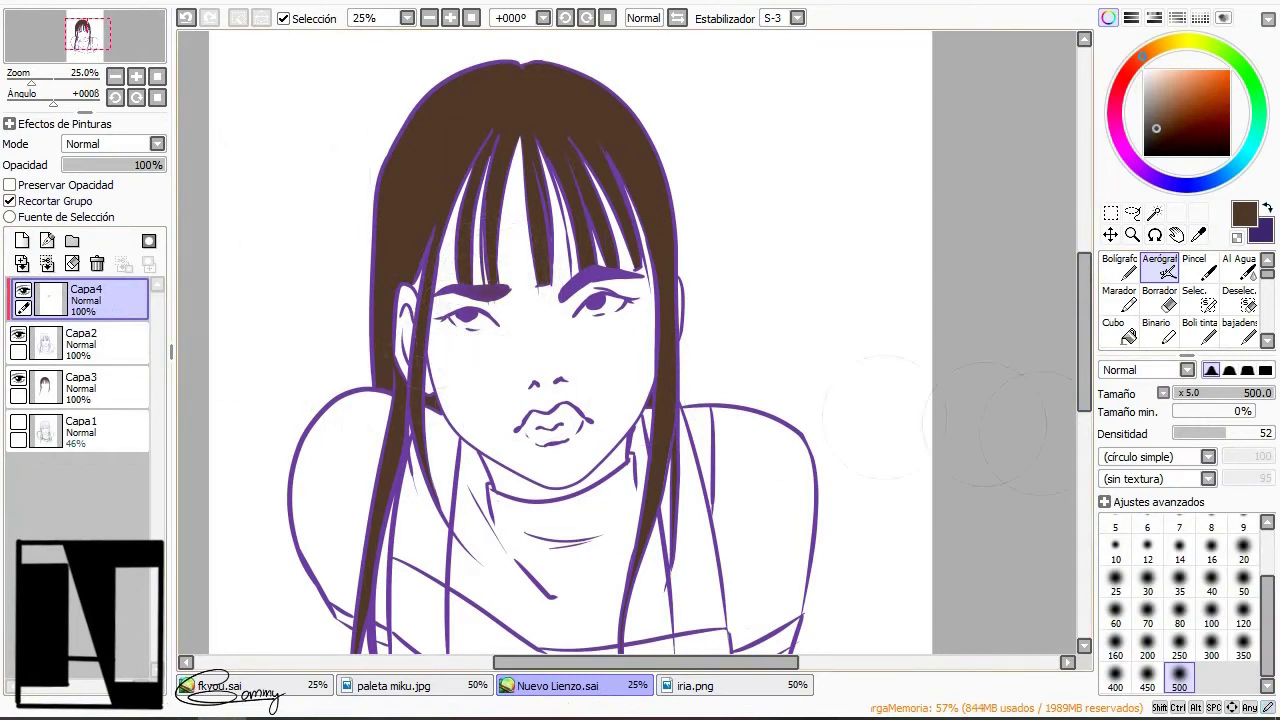
left_click(1180, 610)
left_click(1211, 640)
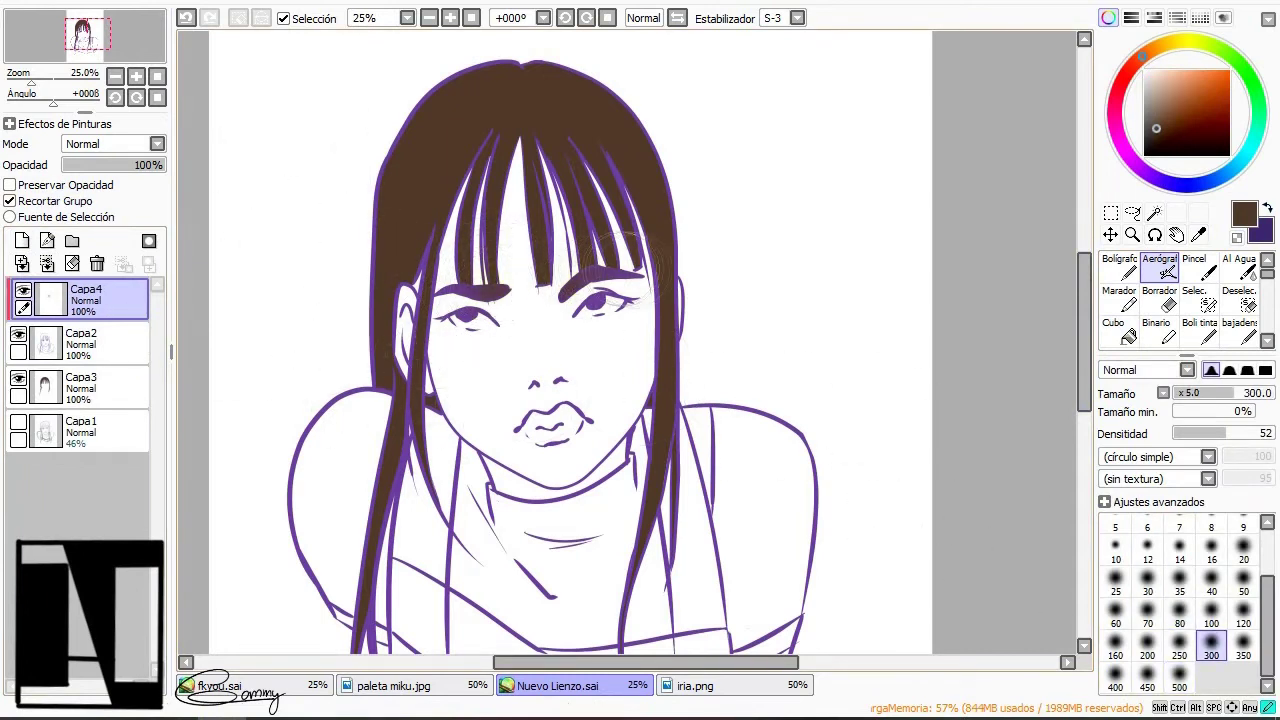
left_click(97, 263)
Close the gap in the mouth line on Capa2 and fill the upper lip with the purple line color
left_click(136, 76)
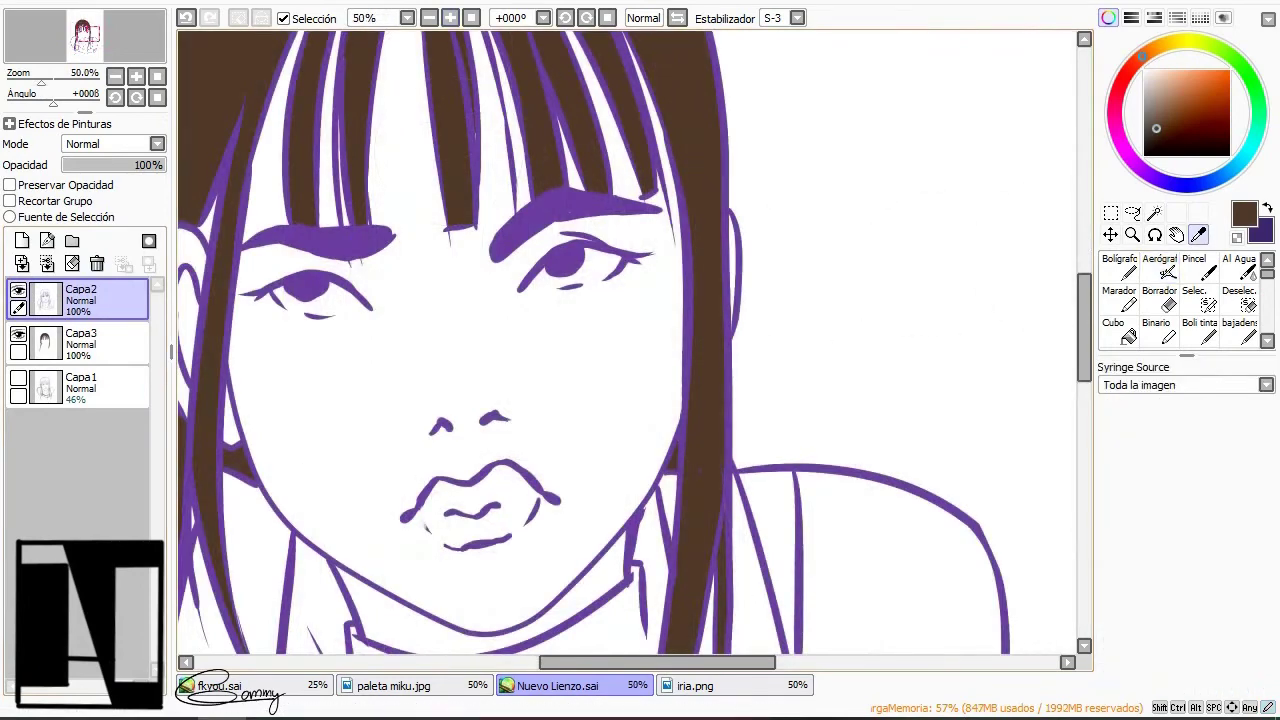
left_click(1120, 268)
left_click_drag(640, 350, 560, 300)
scroll(634, 342, "down", 3)
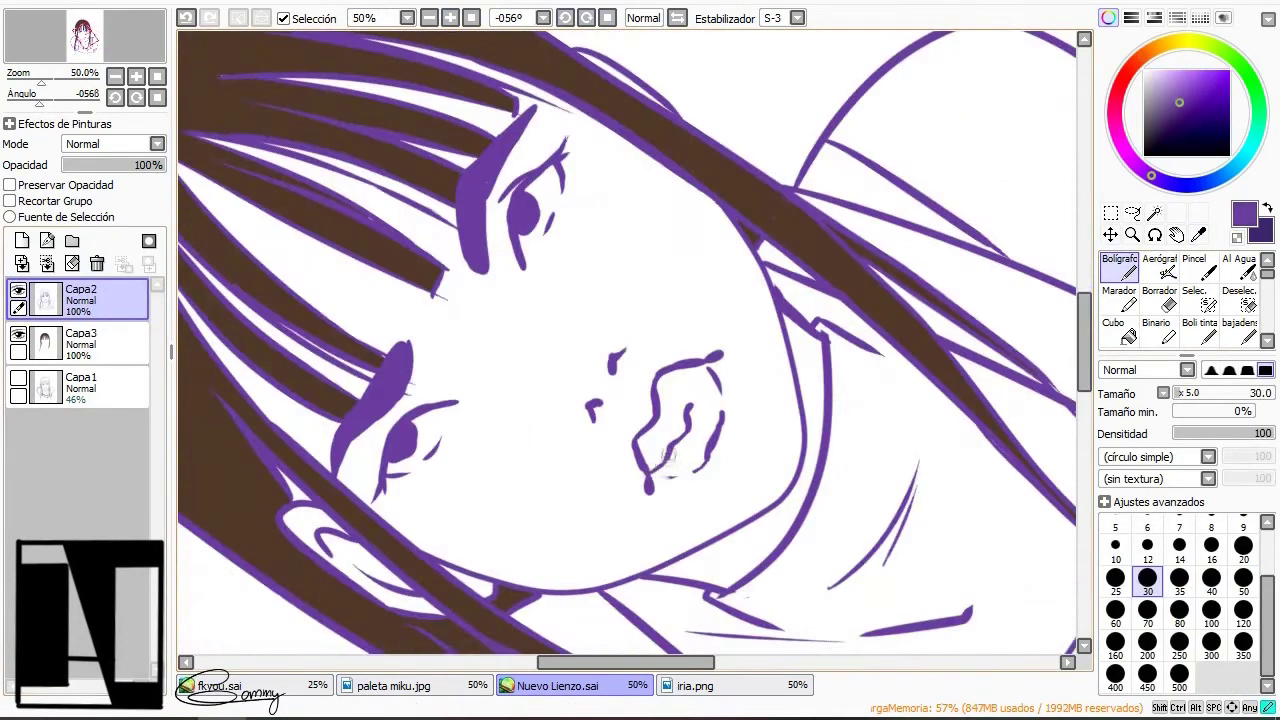
left_click(1119, 330)
left_click(672, 420)
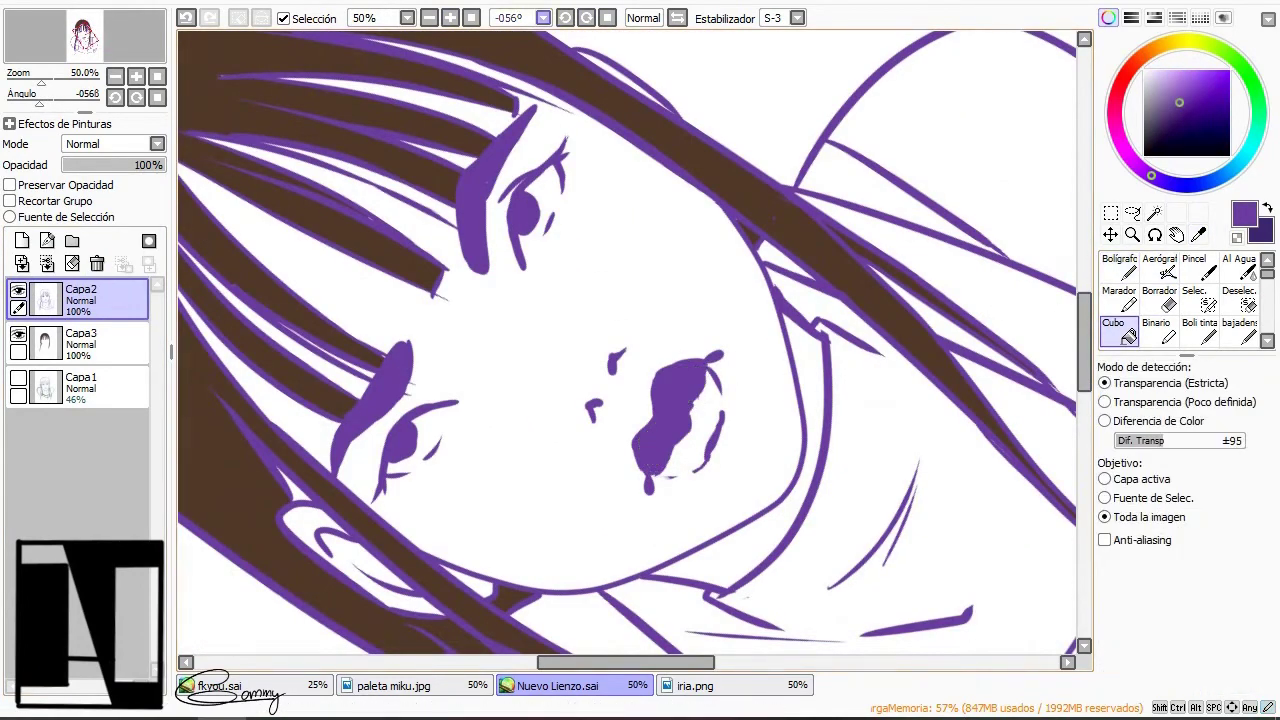
Clean up the lip edges with the eraser at size 50 and return to the pen
key("Home")
scroll(634, 342, "up", 4)
key("e")
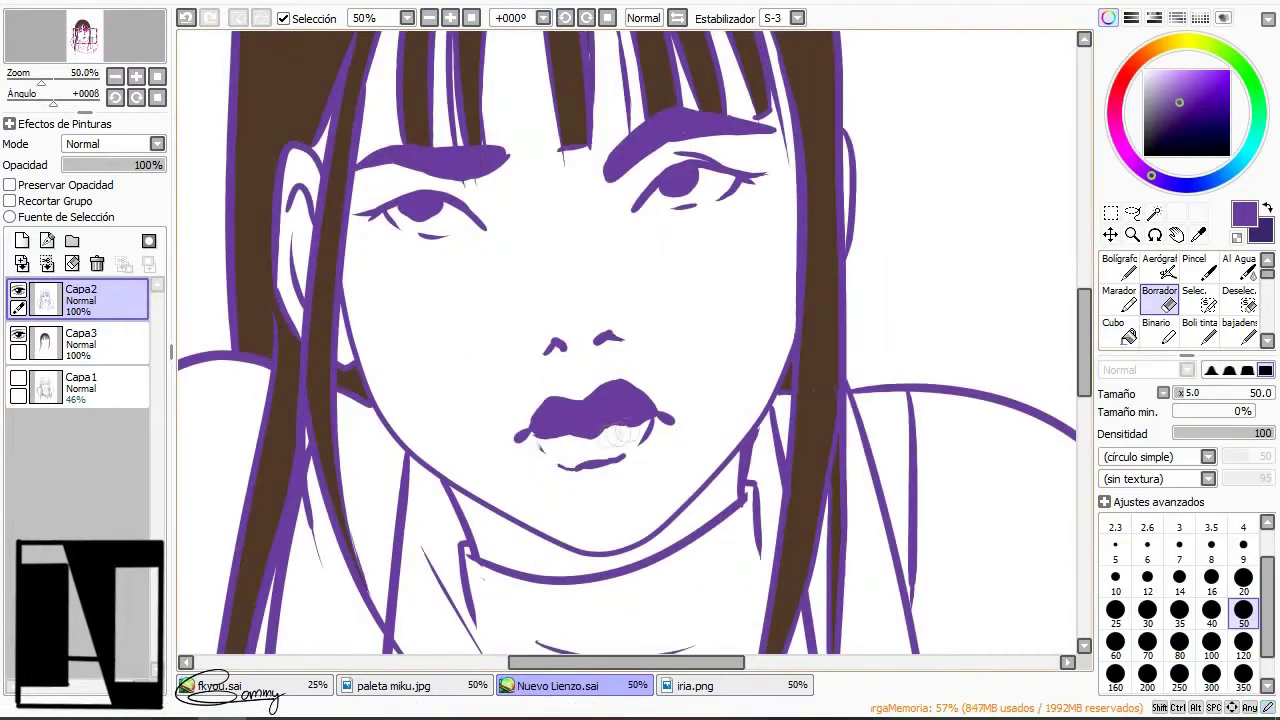
key("n")
scroll(597, 429, "down", 4)
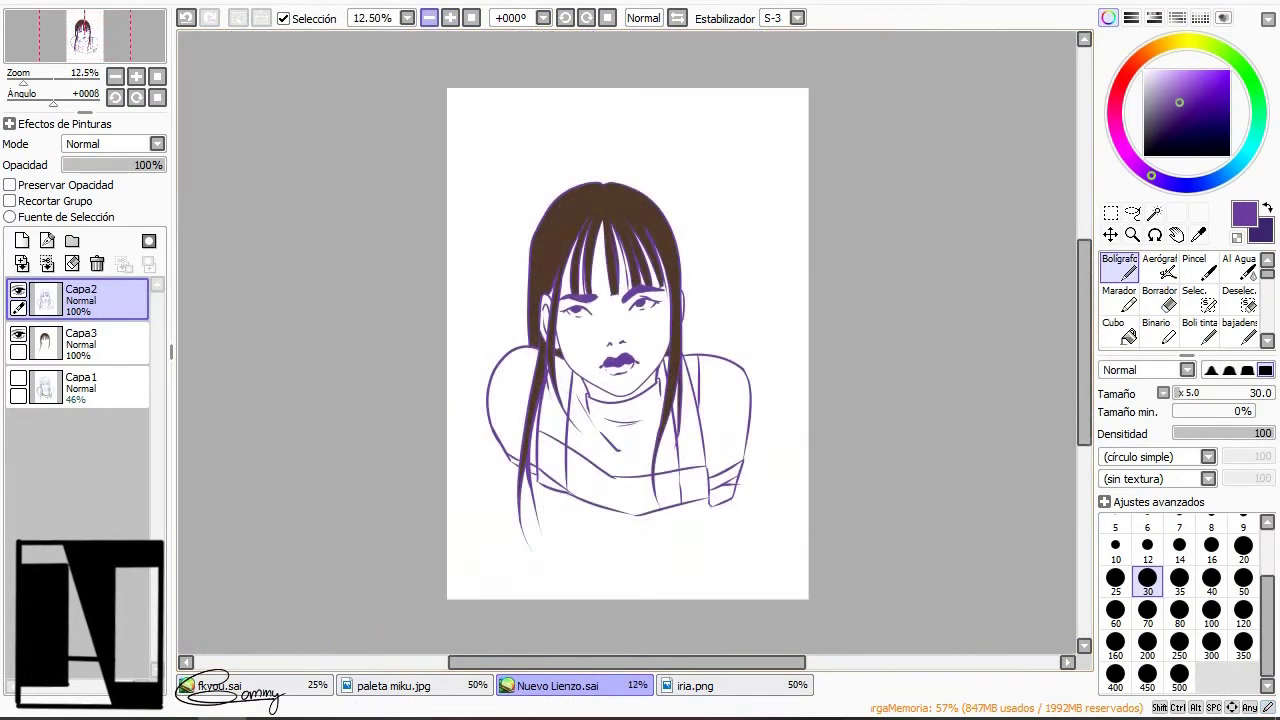
Touch up the dark brown hair color on Capa3 with the bucket and the size 30 pen
scroll(431, 53, "up", 1)
key("g")
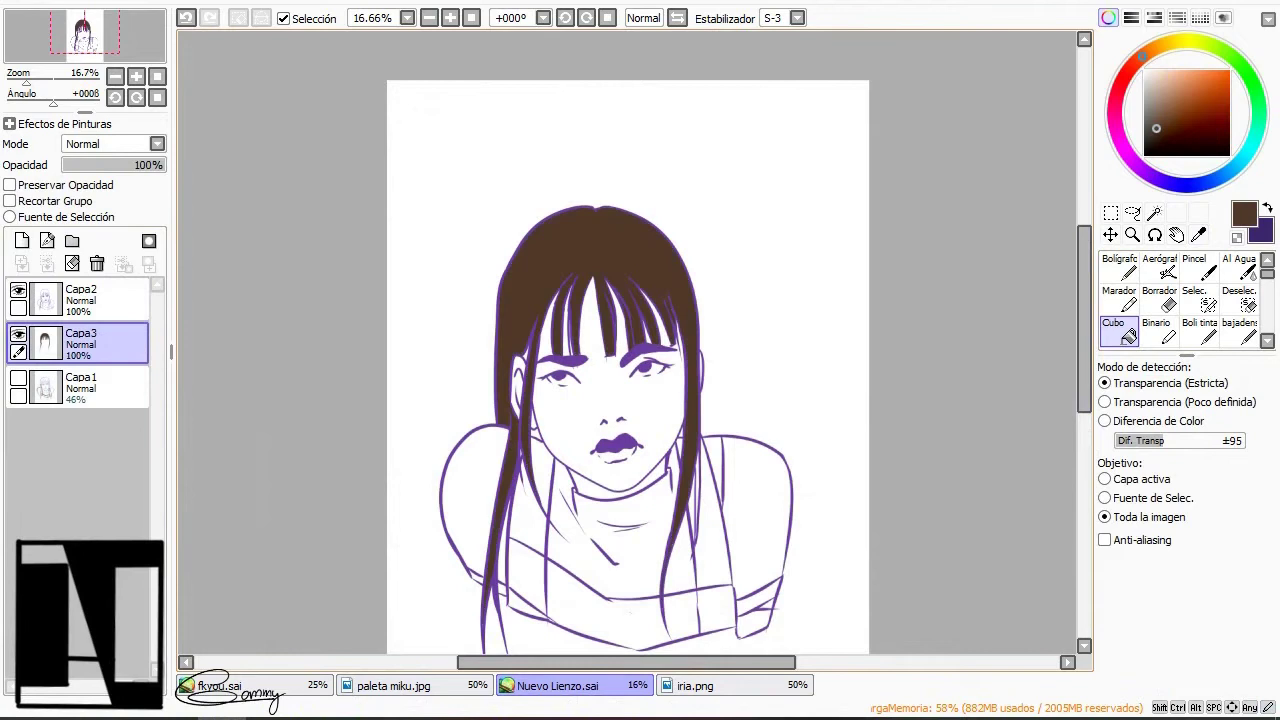
key("n")
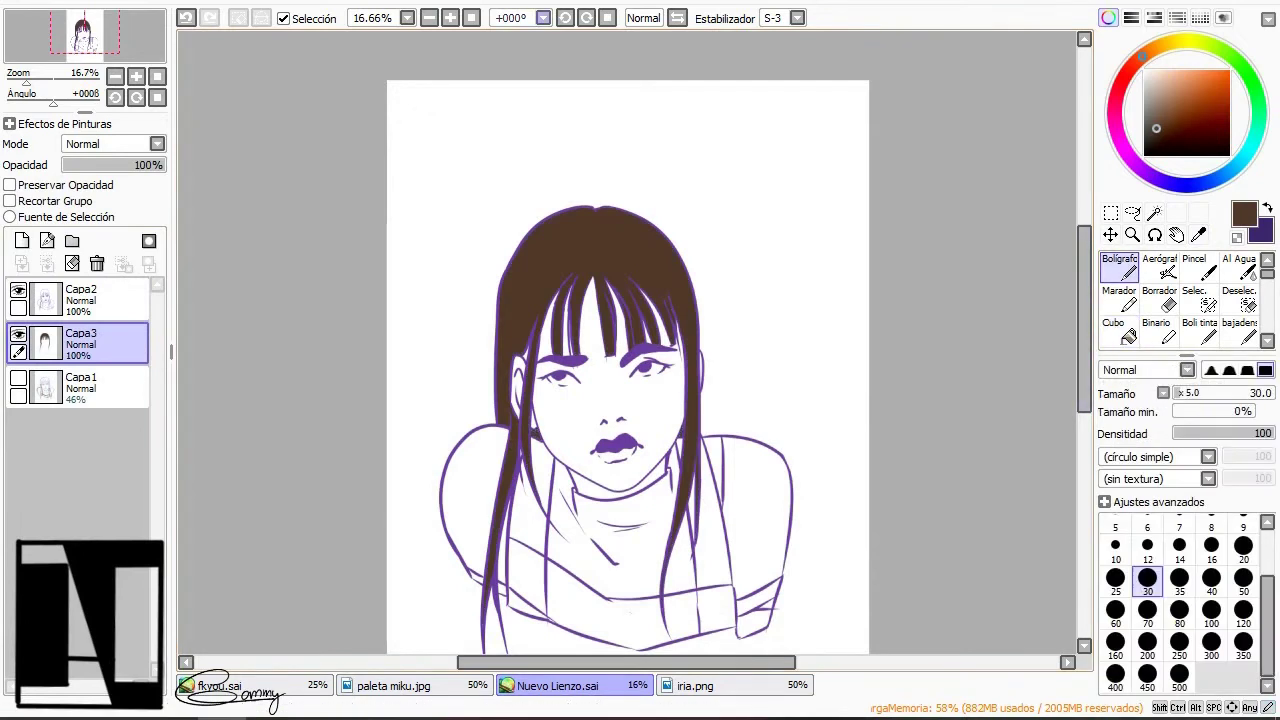
scroll(630, 347, "up", 3)
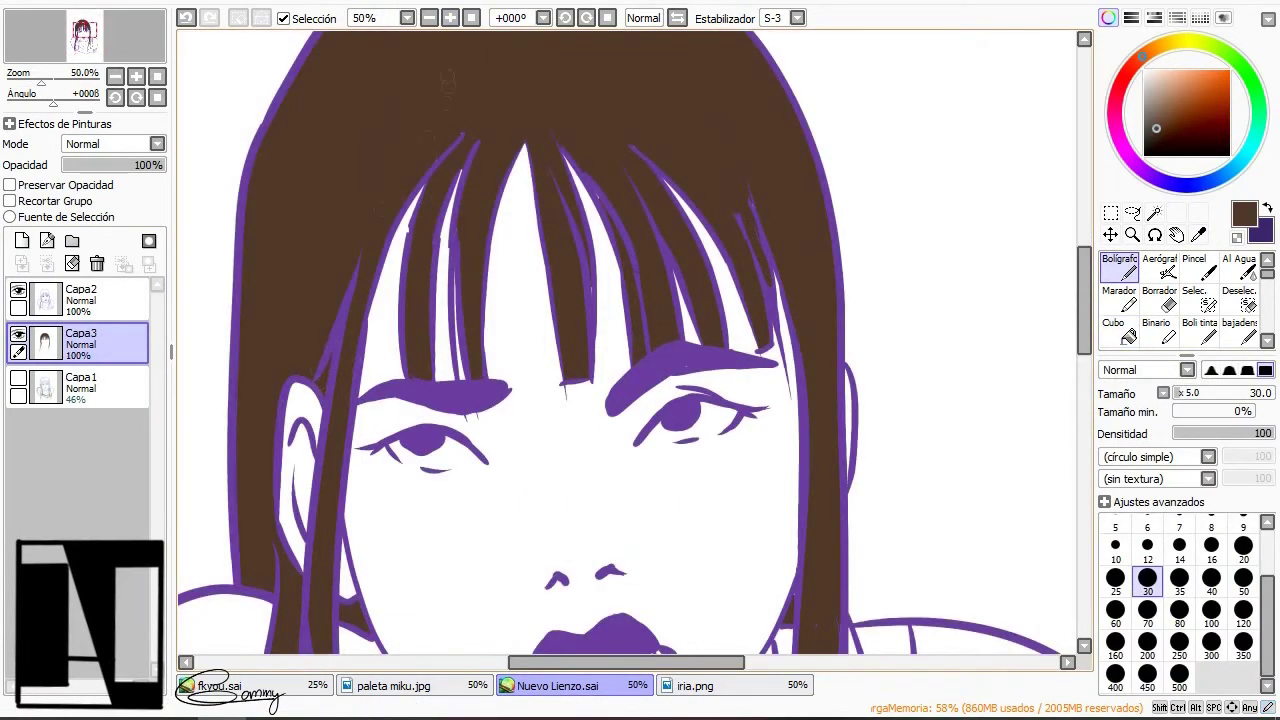
left_click(429, 18)
scroll(629, 345, "up", 2)
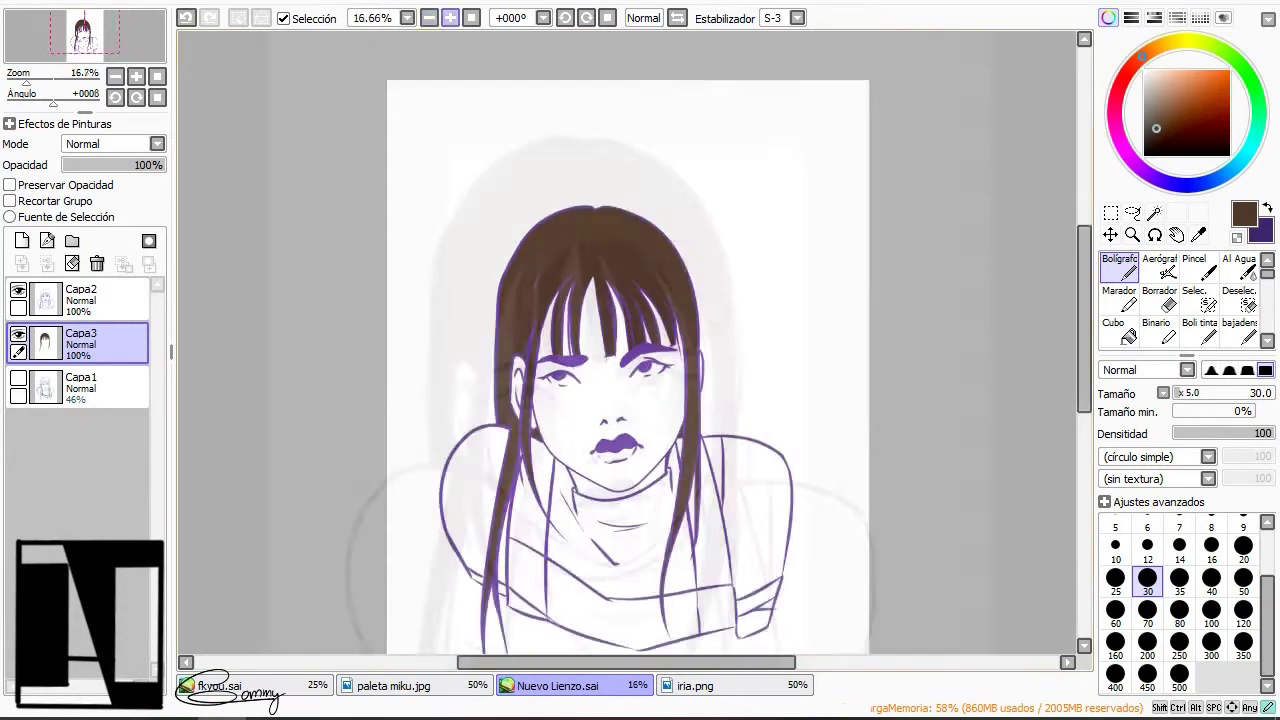
key("ctrl+z")
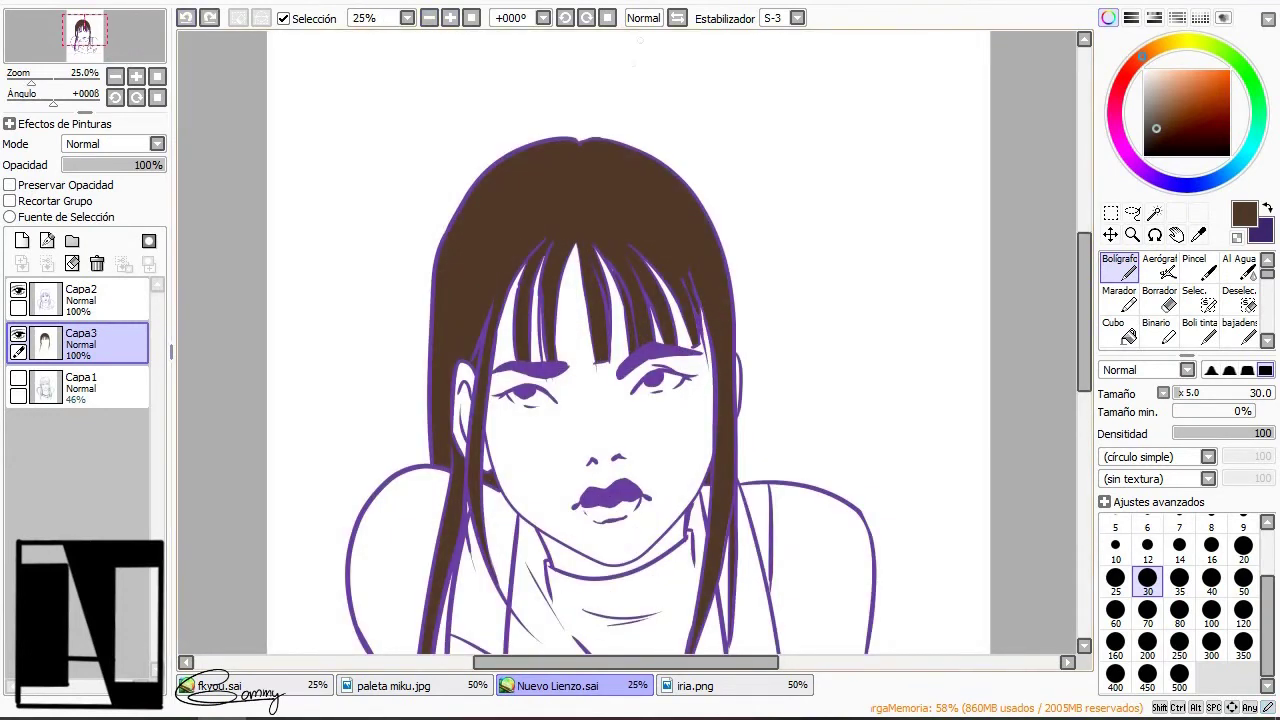
Clean up the purple outline along the side of the hair on Capa2 with the eraser at size 50
scroll(625, 345, "up", 1)
key("e")
left_click_drag(731, 365, 729, 345)
left_click(429, 18)
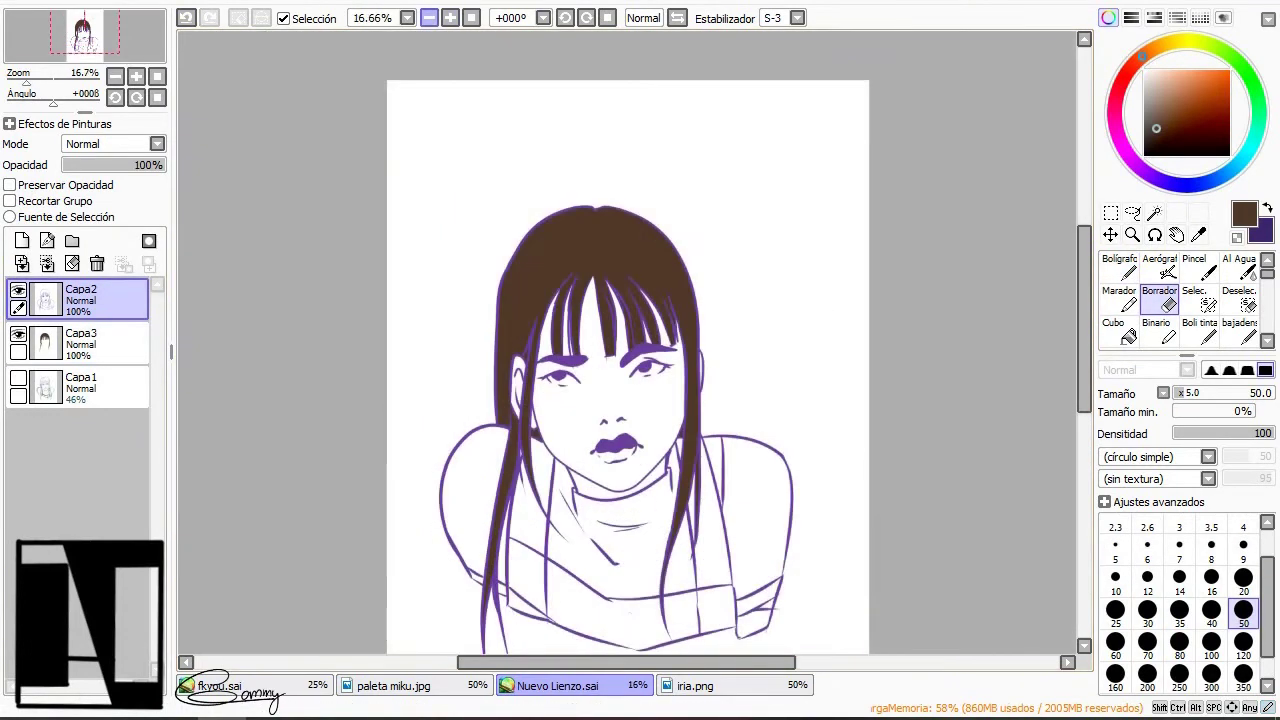
Preserve the opacity of Capa2 and recolor the eyebrow lines dark brown with the airbrush at size 250
left_click(9, 185)
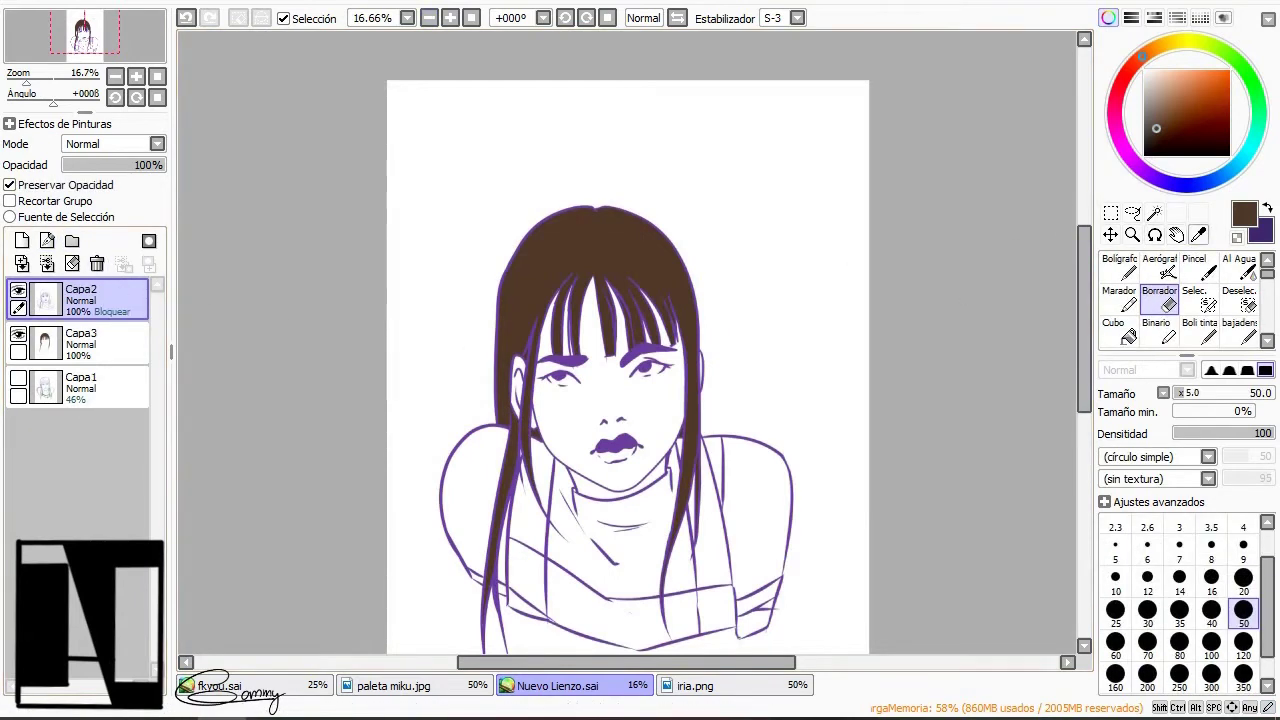
key("a")
scroll(629, 345, "up", 1)
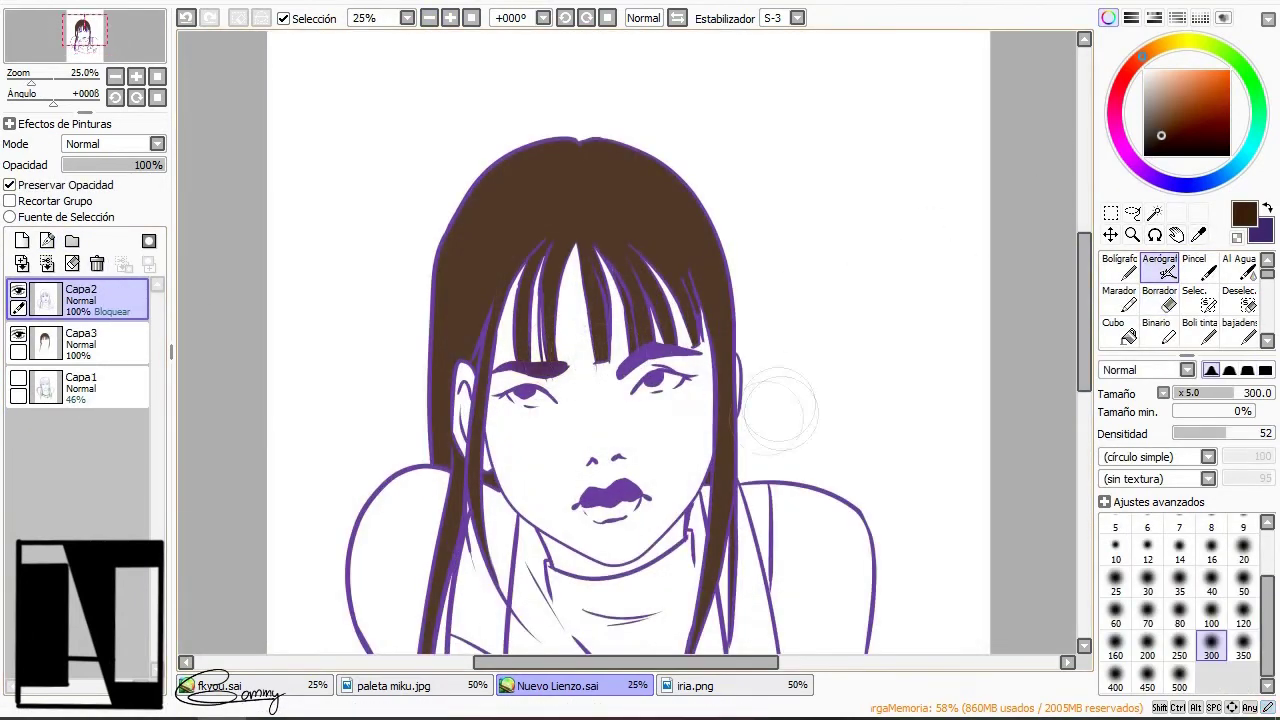
left_click(1179, 609)
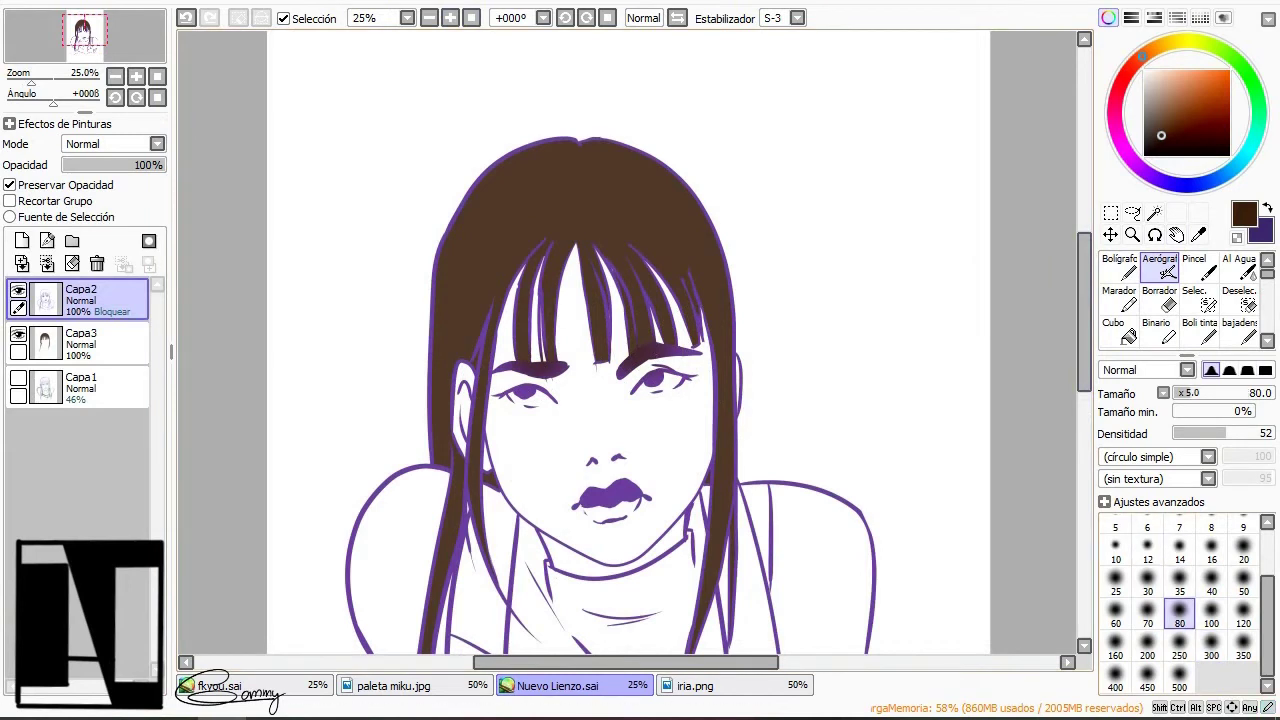
left_click(1179, 641)
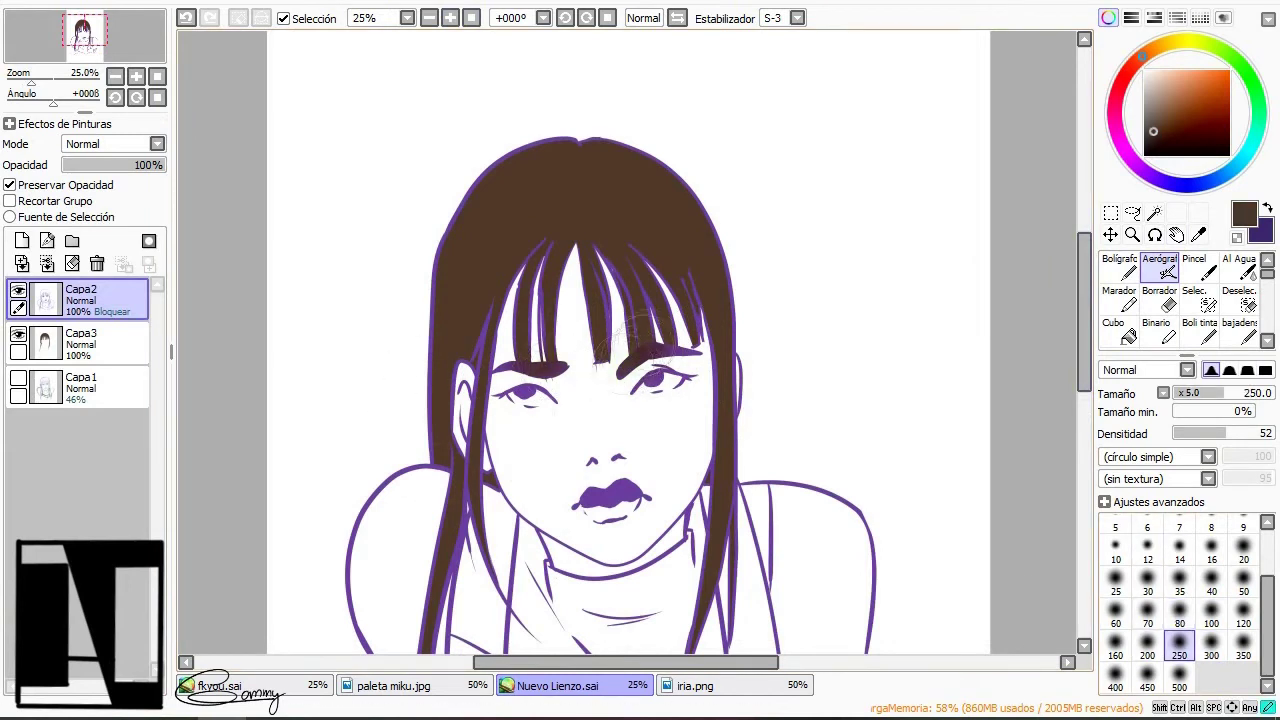
left_click(737, 360, "alt")
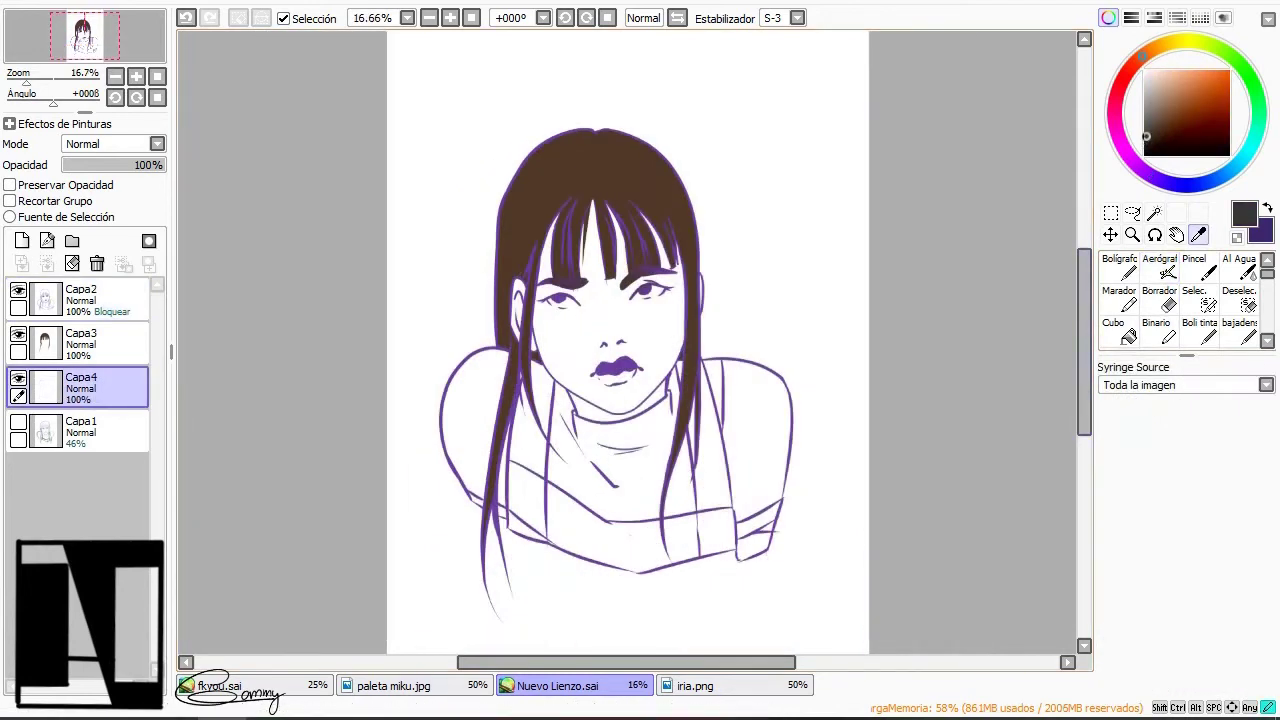
Bucket-fill the turtleneck, including the strip beside the shoulder strap, with dark navy on Capa4
left_click(1181, 184)
left_click(1118, 330)
left_click(610, 450)
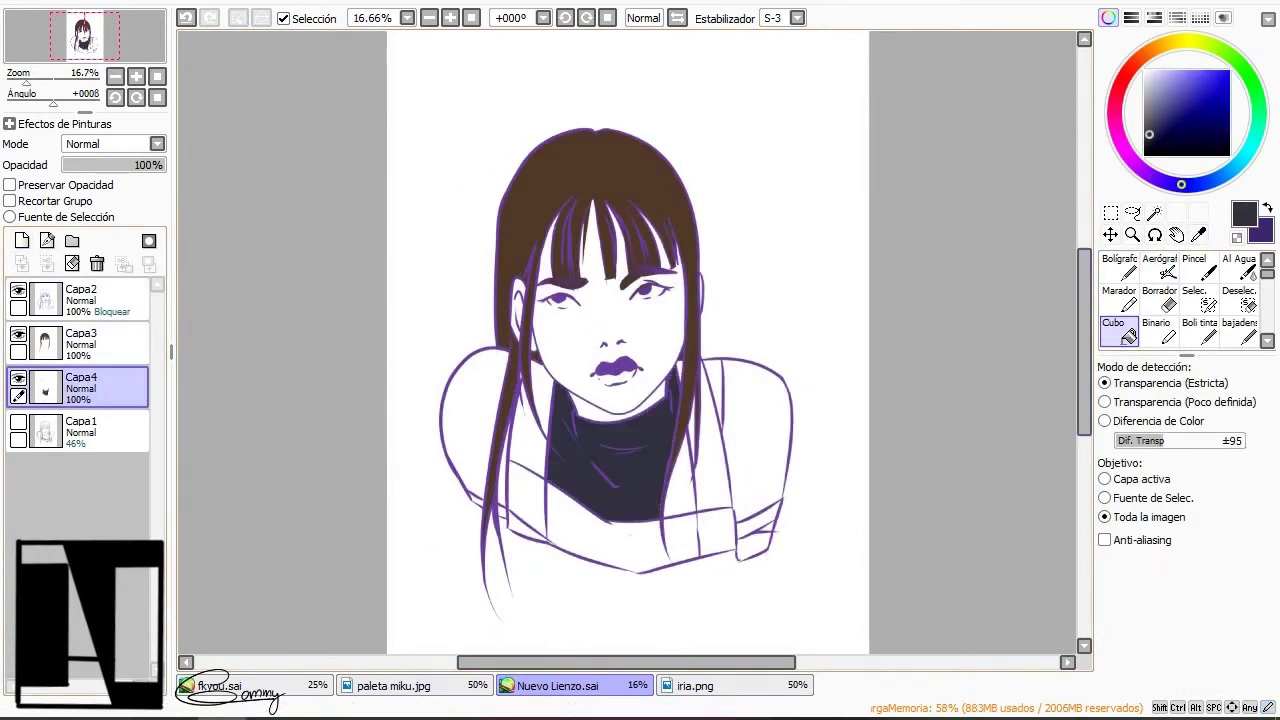
left_click(680, 476)
left_click(714, 394)
Create a new layer above Capa4 and bucket-fill the straps and chest band with light gray
left_click(1145, 91)
left_click(21, 240)
left_click(528, 450)
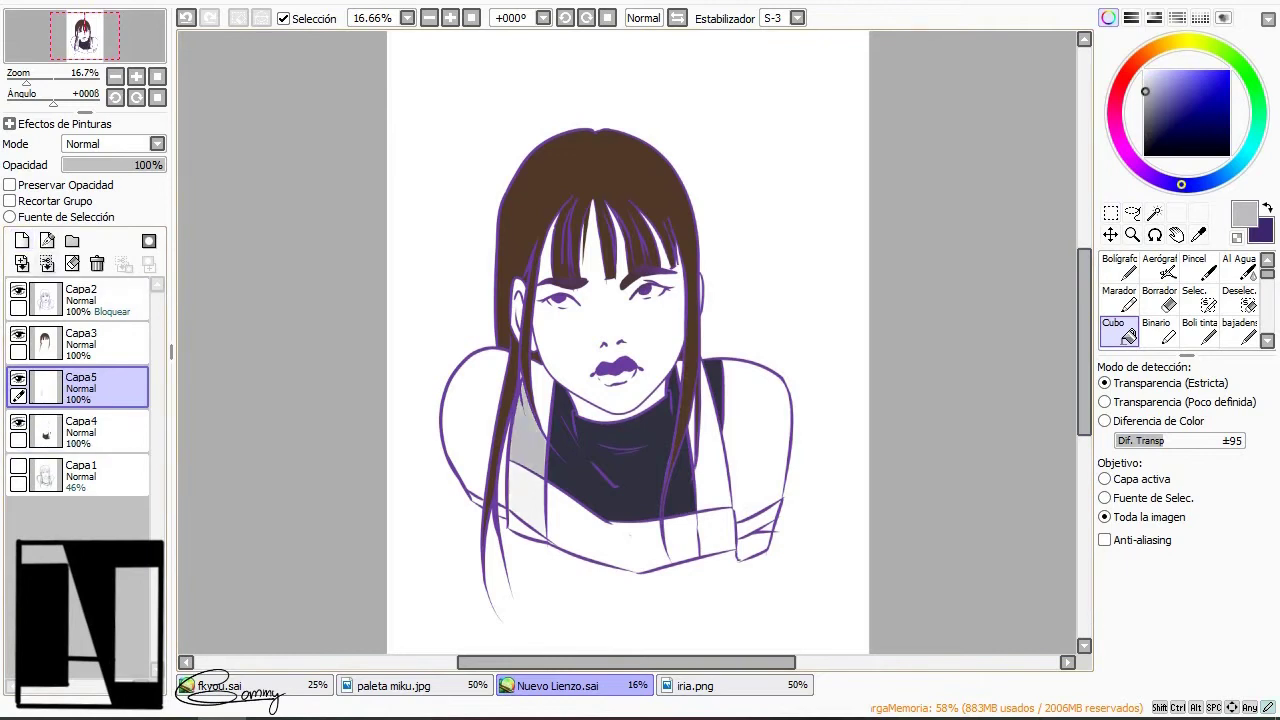
left_click(590, 525)
left_click(680, 540)
left_click(712, 450)
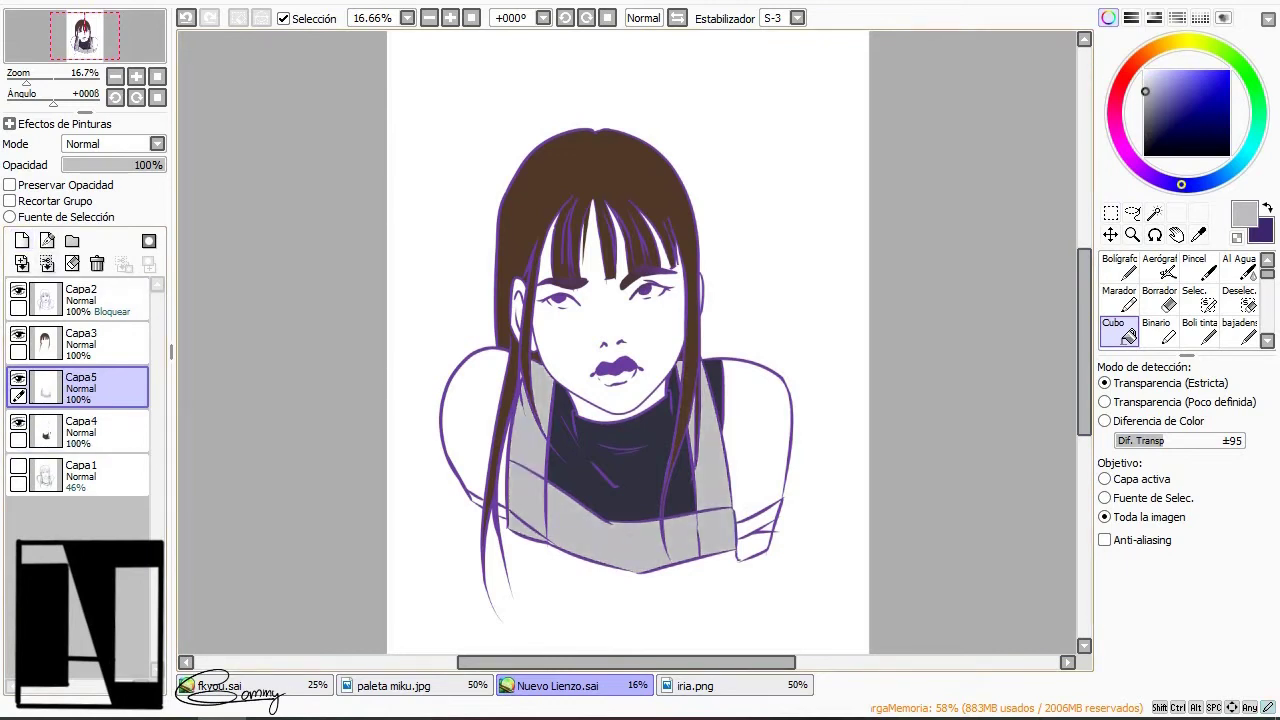
Sample the hair brown and touch up the hair color on Capa3 with the pen at size 35
scroll(636, 341, "up", 2)
key("n")
left_click(407, 408, "alt")
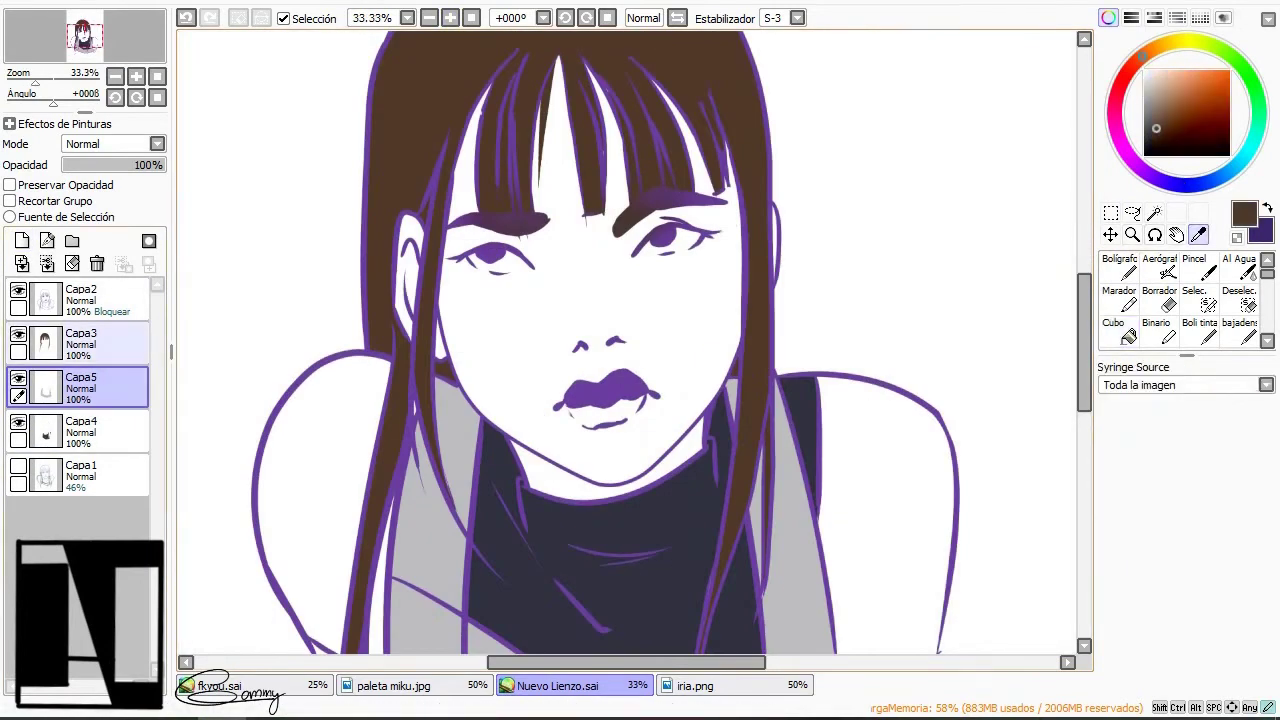
left_click(429, 17)
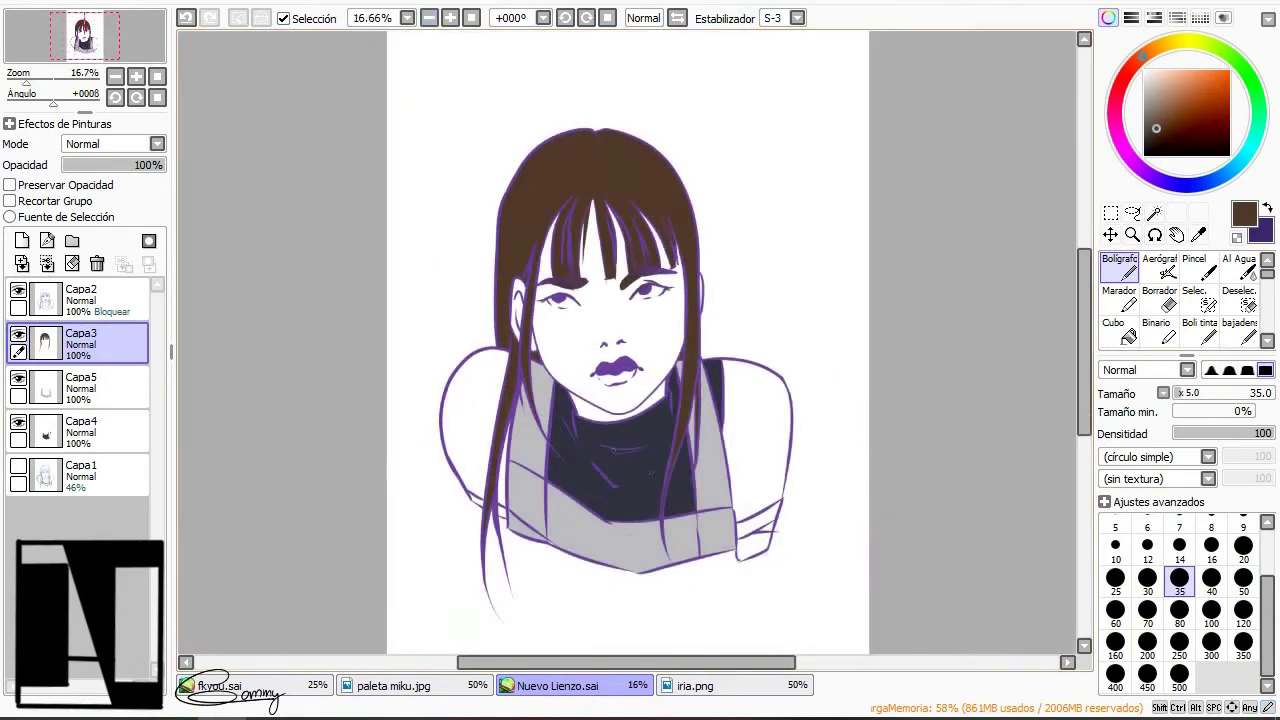
Create a new layer above Capa4 and bucket-fill the shoulders, face and bang gaps with light beige skin color
key("g")
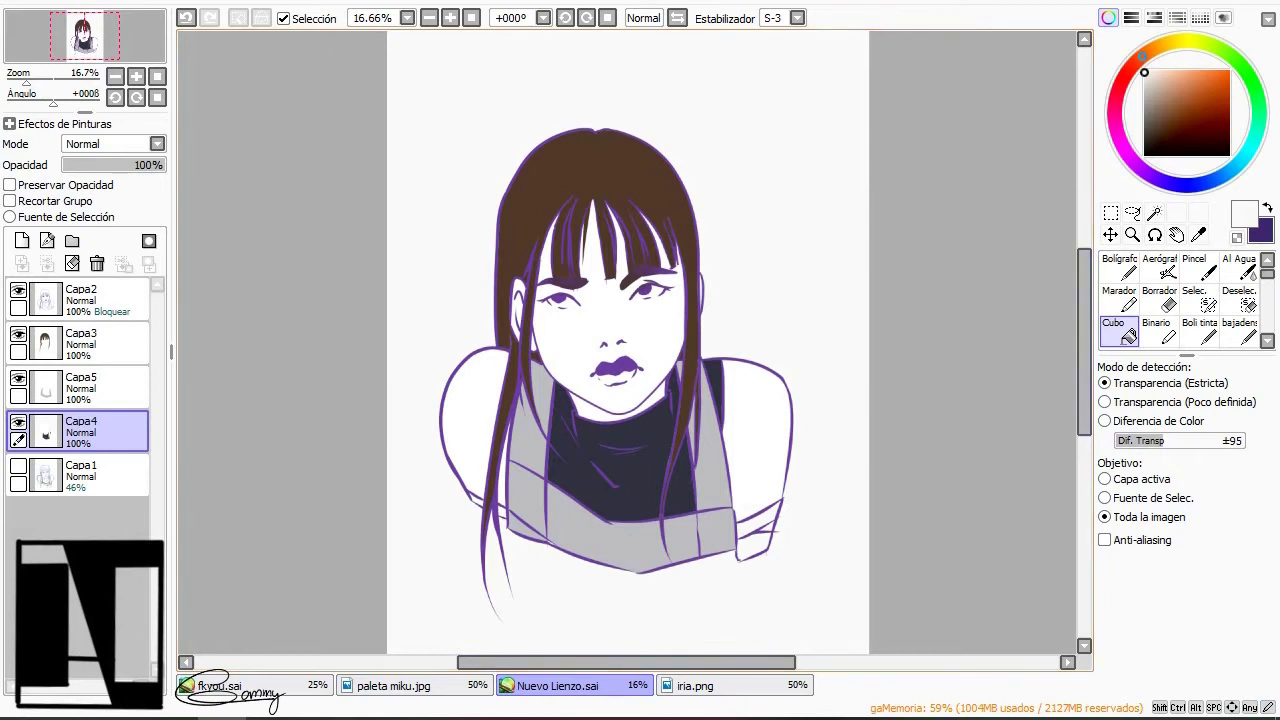
key("alt")
key("ctrl+Tab")
key("ctrl+Tab")
key("ctrl+shift+n")
left_click(475, 420)
left_click(755, 415)
left_click(610, 330)
left_click(547, 255)
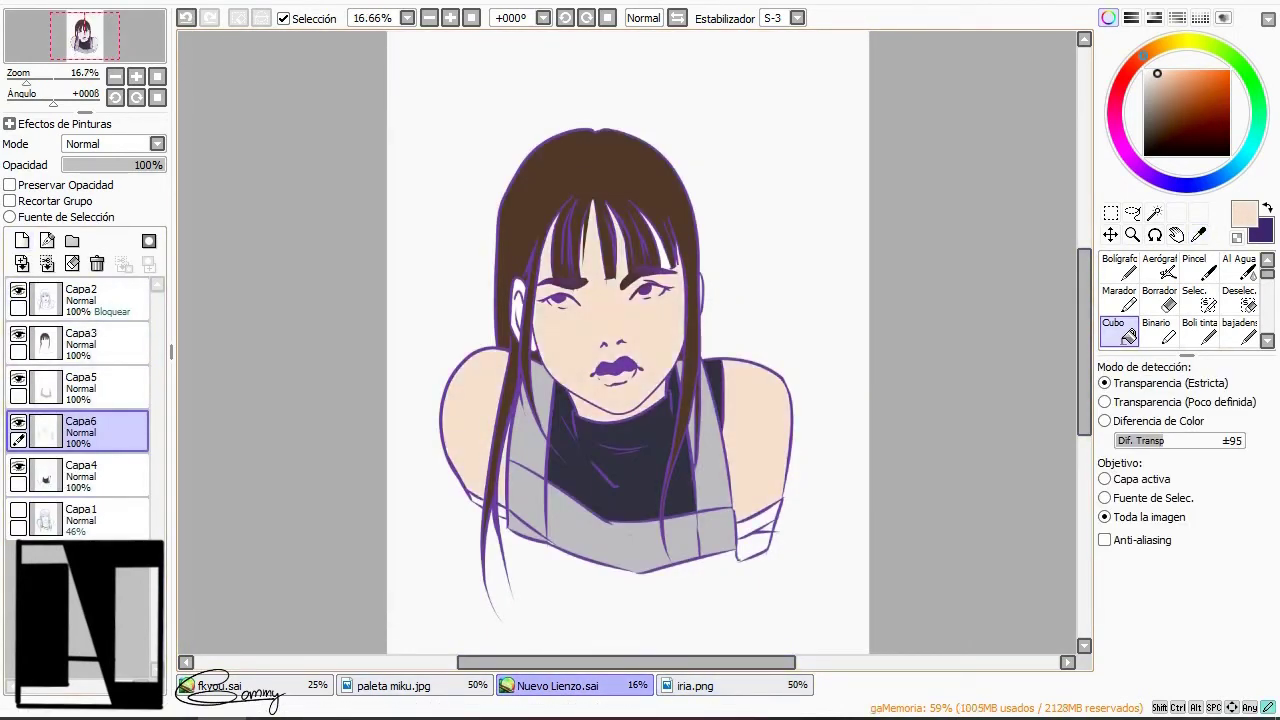
Sample the hair brown and create a new layer above Capa3 clipped to it for the hair shading
key("ctrl+minus")
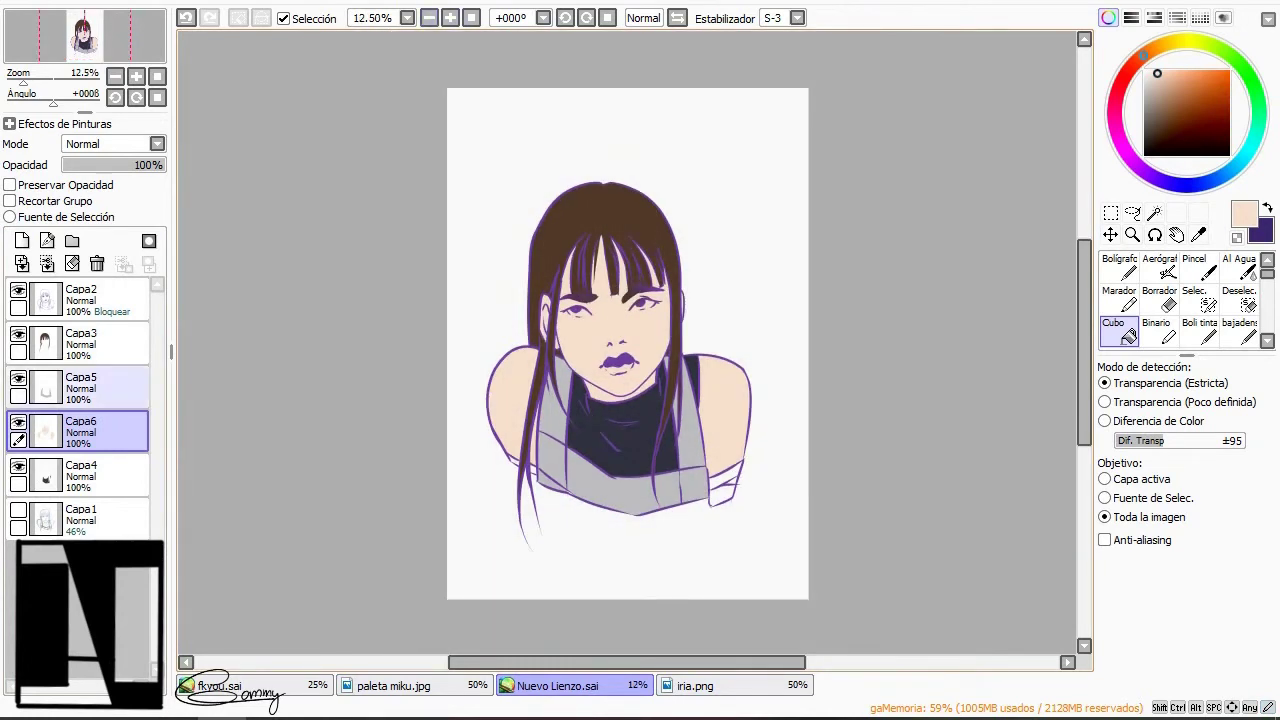
left_click(100, 340)
left_click(1198, 234)
left_click(605, 215)
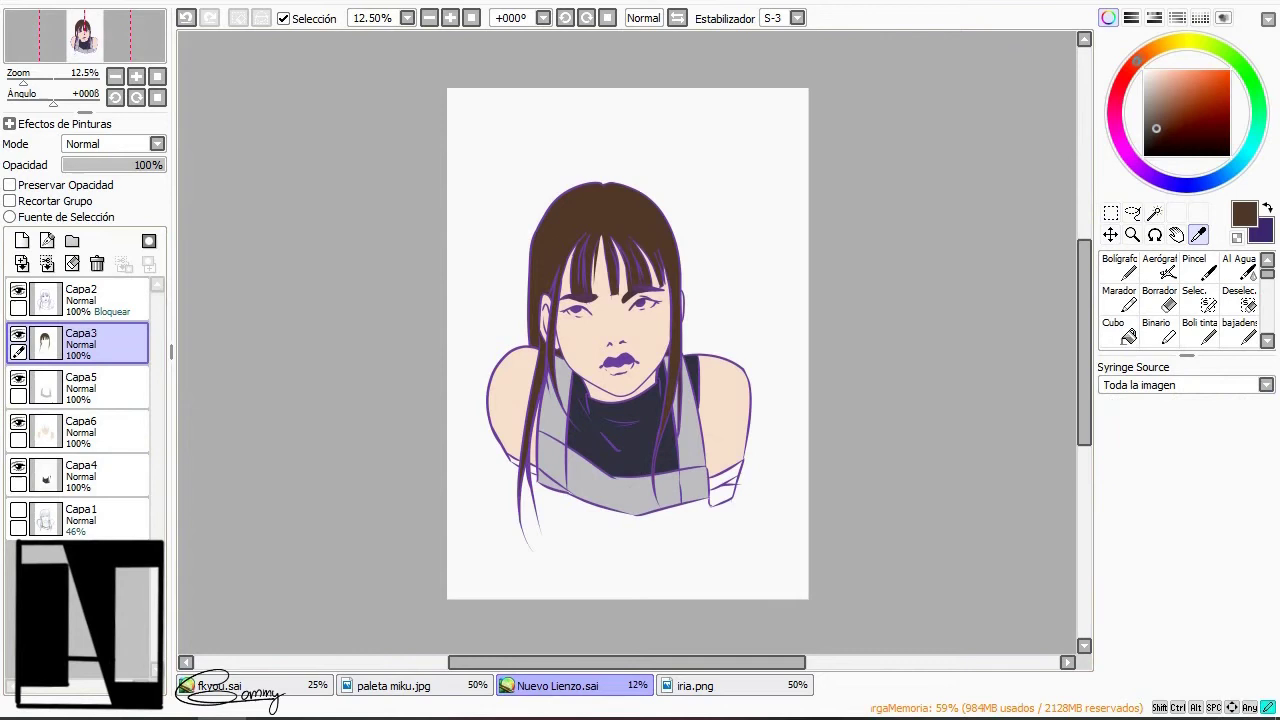
key("n")
key("ctrl+plus")
key("ctrl+plus")
left_click(21, 240)
left_click(10, 200)
Paint darker brown shadows on the hair behind the neck and at the crown with the pen at size 40
left_click(1179, 642)
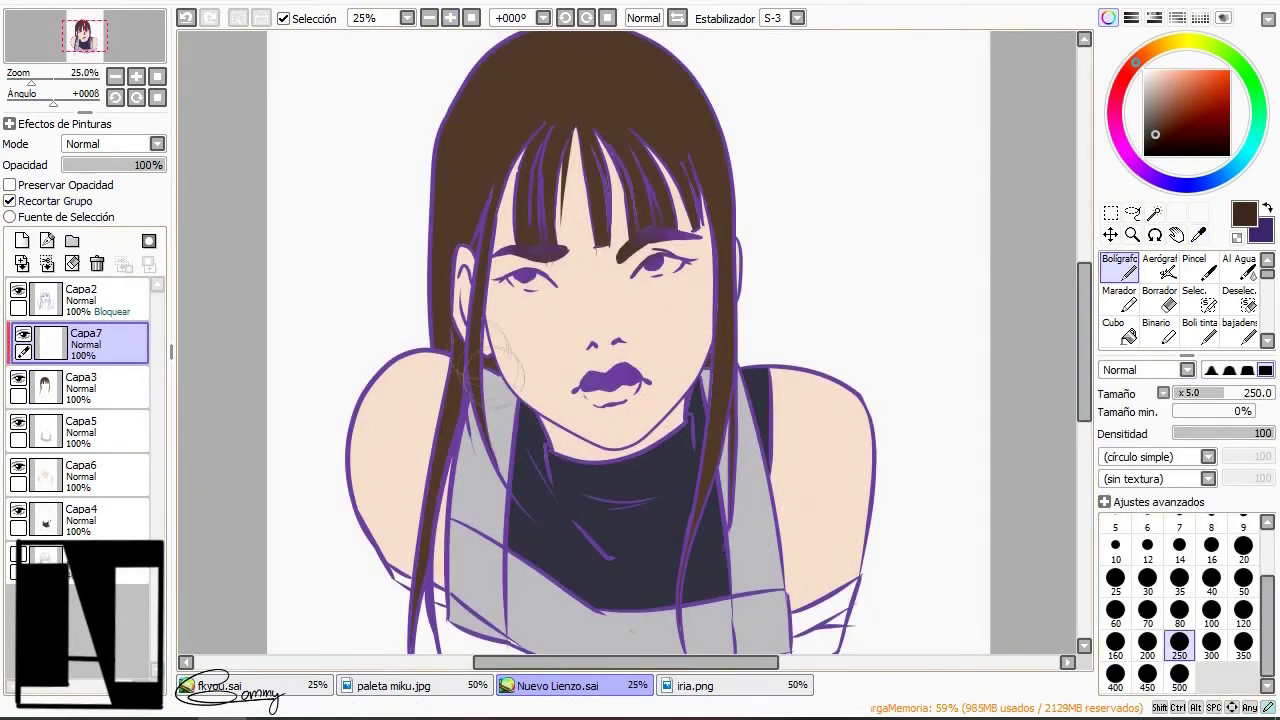
left_click(1211, 578)
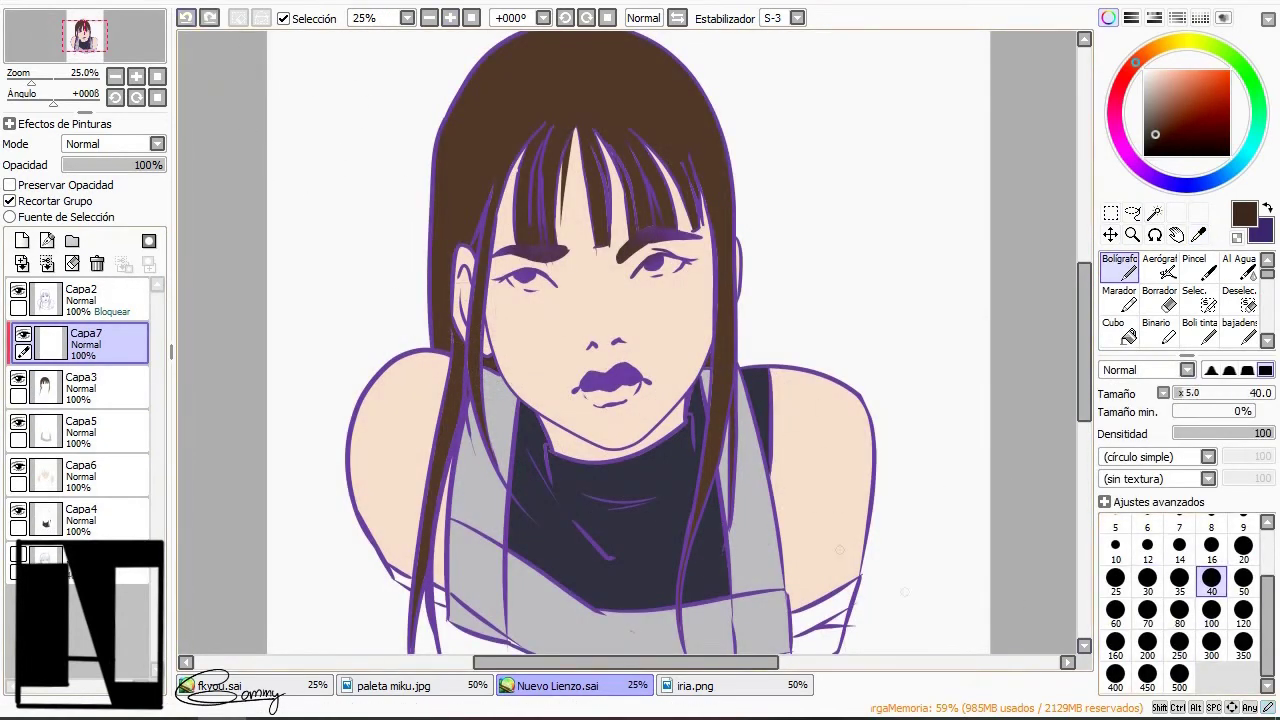
left_click(450, 18)
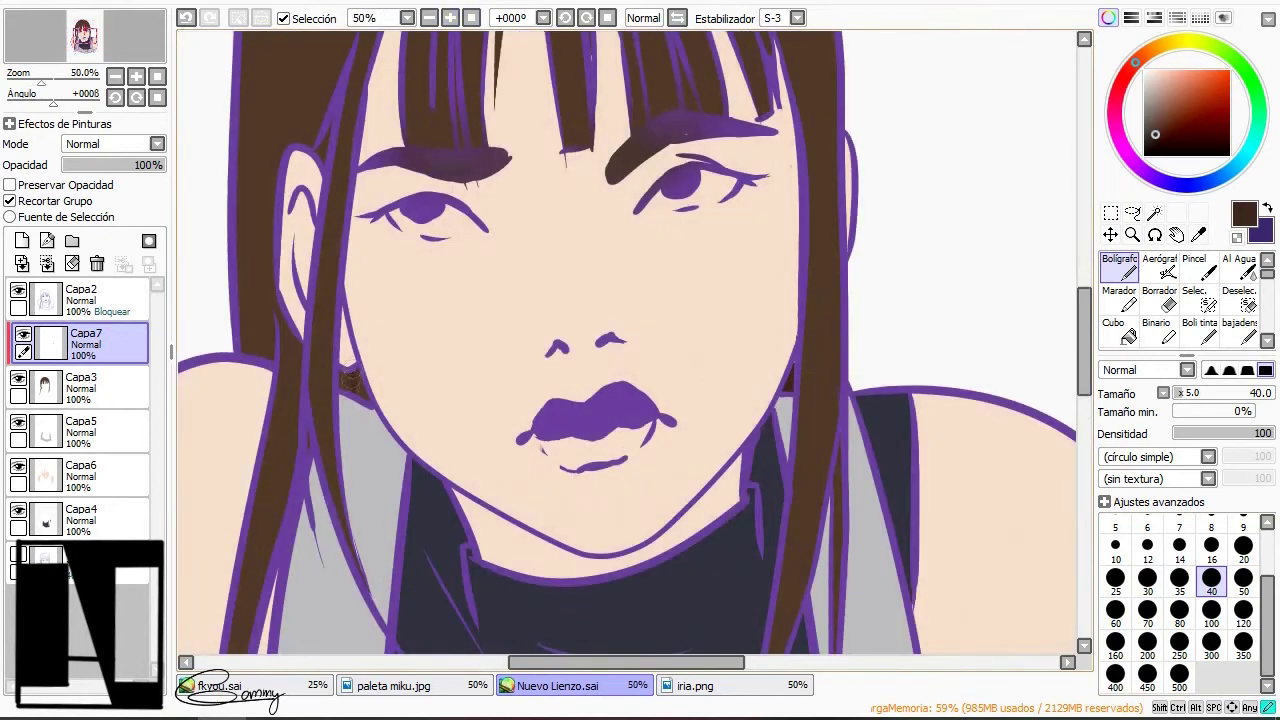
left_click(429, 18)
scroll(572, 194, "up", 5)
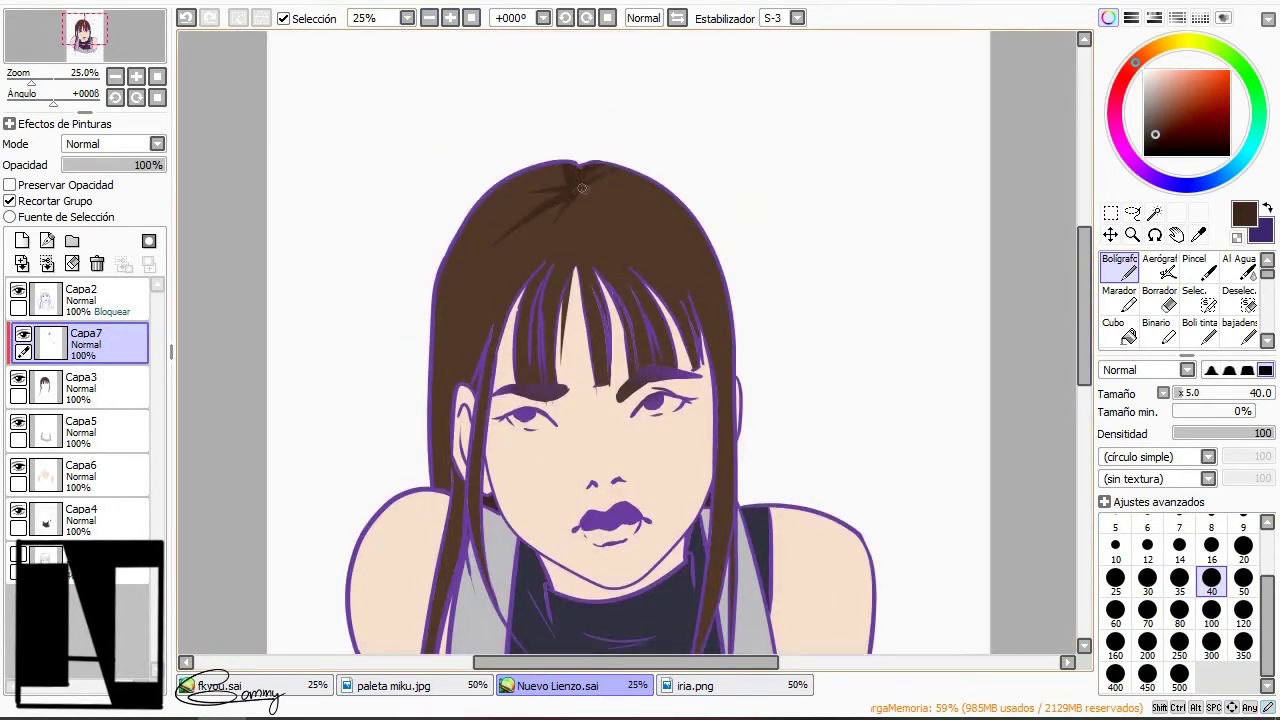
Paint dark brown shadow strands from the parting down the sides and bangs with the pen at size 80
left_click(1179, 610)
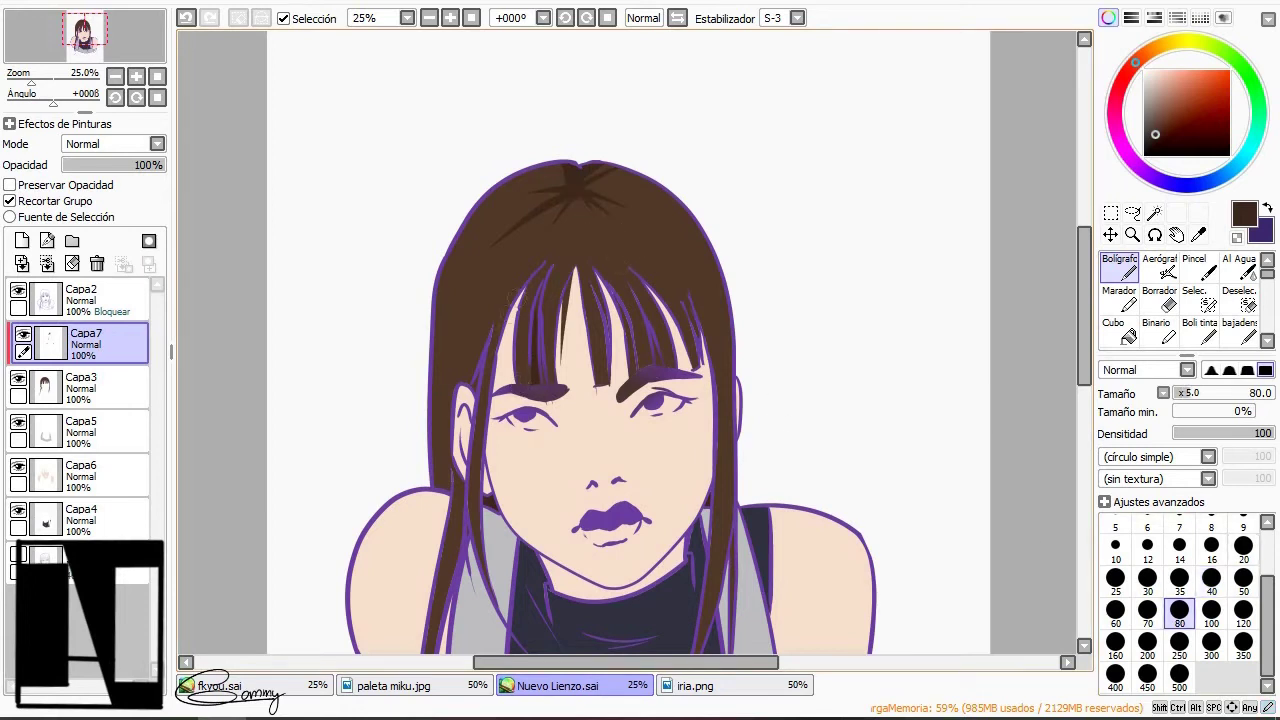
left_click_drag(443, 496, 441, 350)
left_click_drag(668, 256, 690, 324)
key("ctrl+z")
left_click_drag(578, 200, 572, 300)
key("ctrl+z")
mouse_move(578, 200)
left_mouse_down()
mouse_move(532, 285)
mouse_move(532, 252)
mouse_move(630, 262)
mouse_move(690, 324)
mouse_move(560, 340)
left_mouse_up()
key("ctrl+z")
mouse_move(578, 292)
left_mouse_down()
mouse_move(520, 380)
mouse_move(538, 375)
left_mouse_up()
key("ctrl+z")
left_click_drag(501, 450, 513, 505)
key("Home")
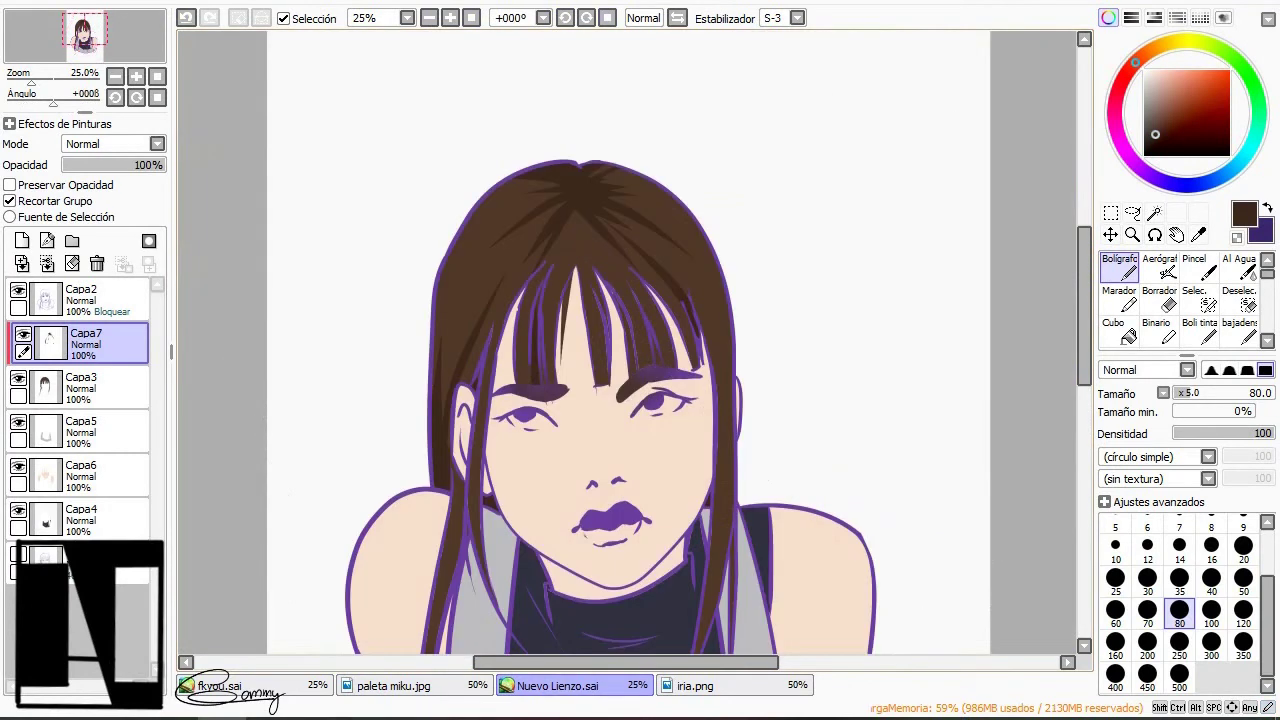
Deepen the dark brown shading at the hair's parting on Capa7
scroll(514, 103, "down", 1)
scroll(514, 103, "up", 1)
left_click(575, 200, "alt")
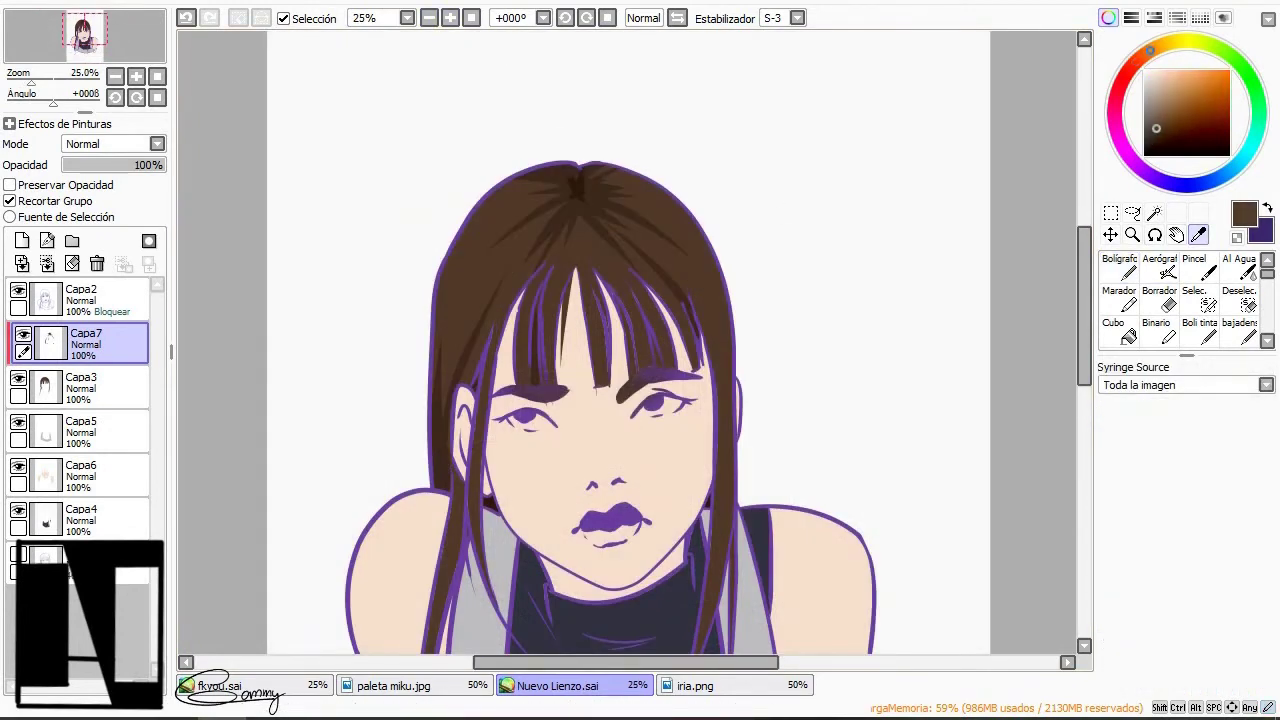
Paint lighter brown highlight strokes on both sides of the hair with the pen at size 70
left_click(453, 283, "alt")
key("bracketleft")
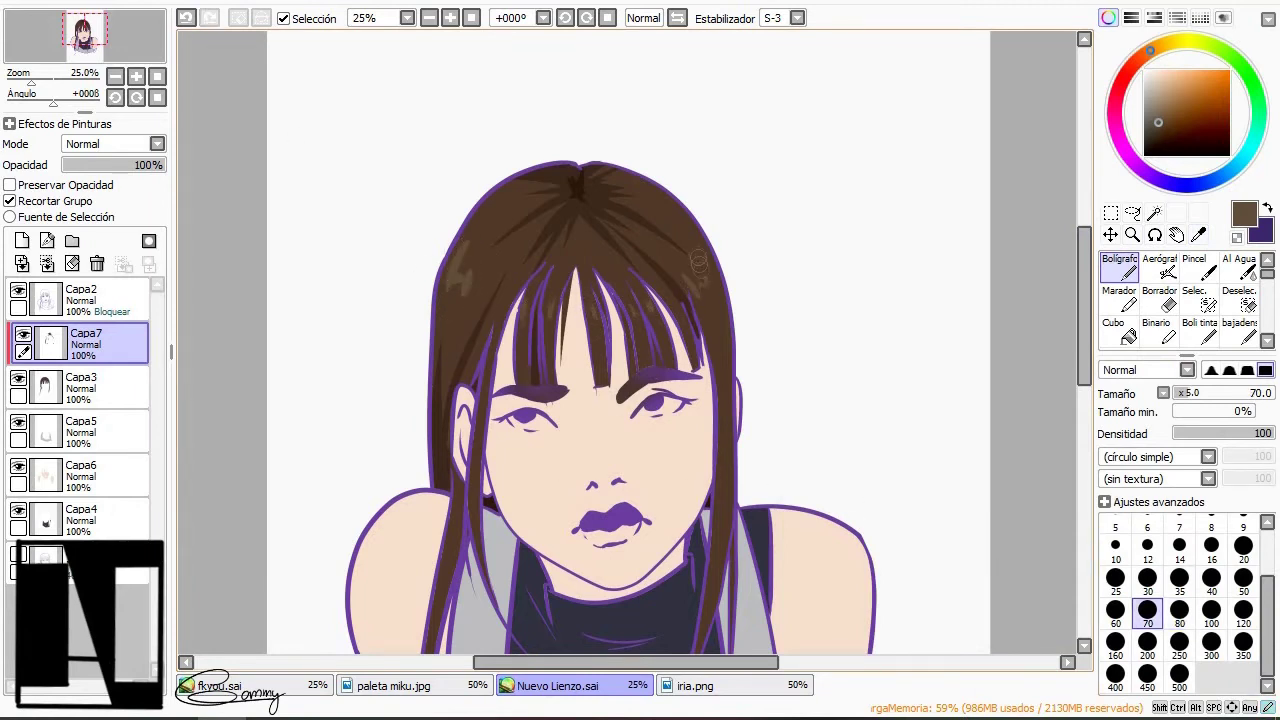
scroll(699, 262, "down", 1)
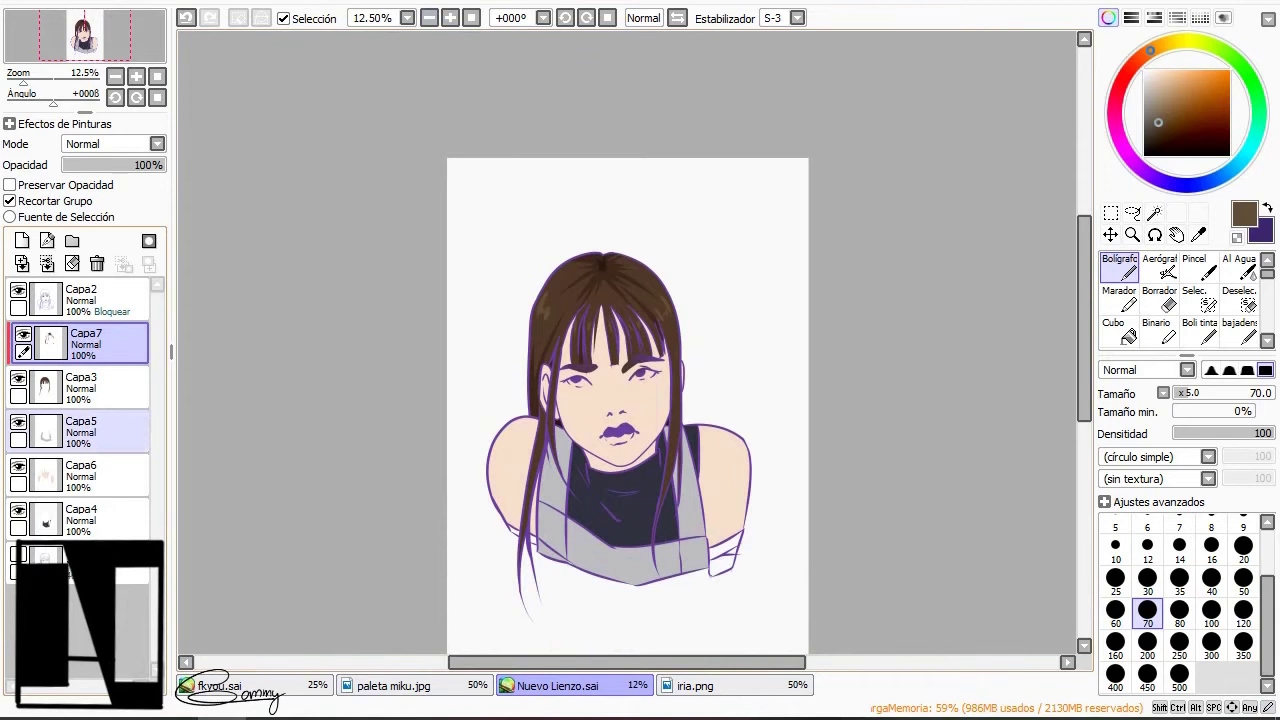
Paint darker navy fold shadows on the turtleneck on Capa4 with the pen at size 70
left_click(100, 516)
scroll(627, 342, "down", 1)
left_click(614, 430, "alt")
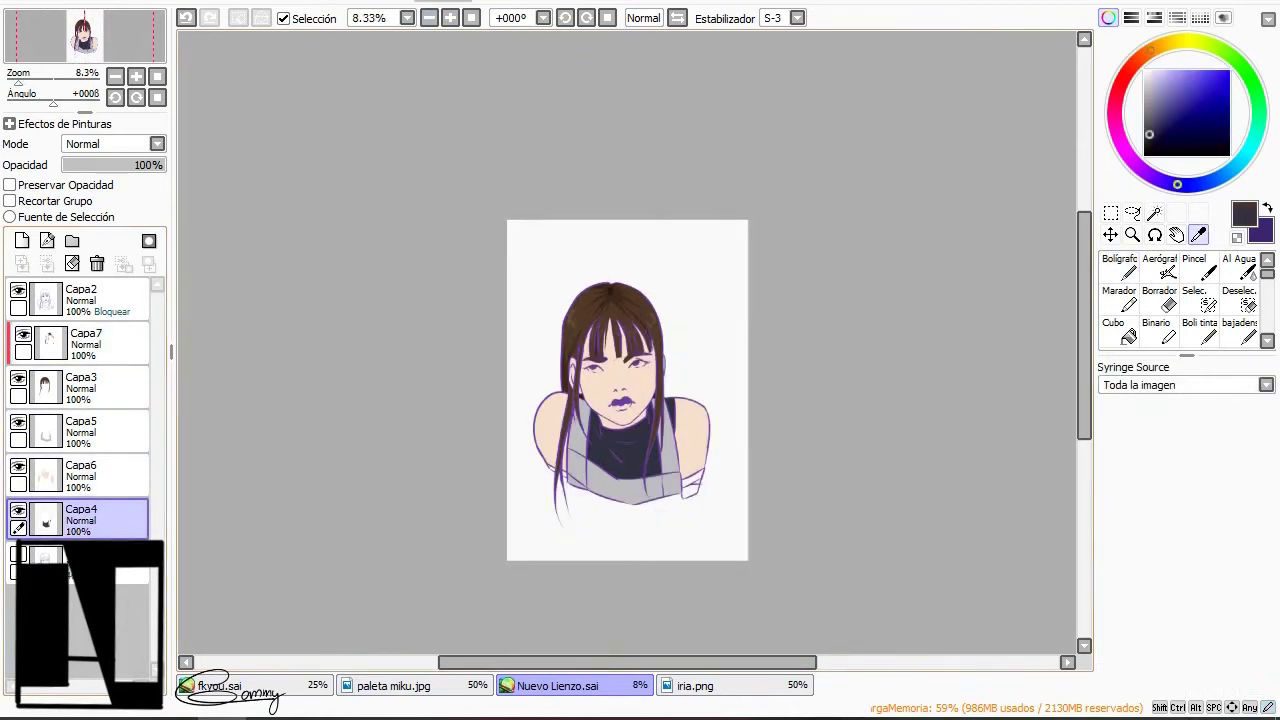
scroll(627, 342, "up", 2)
scroll(618, 340, "up", 1)
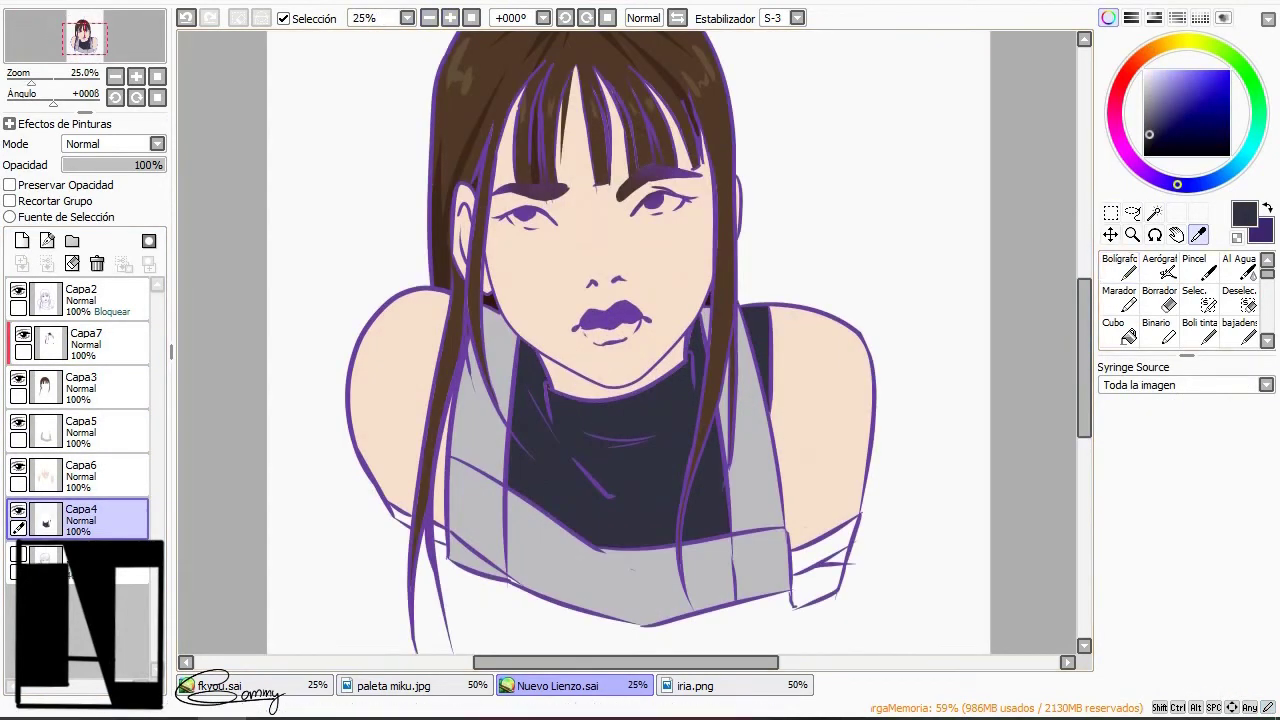
left_click(1191, 184)
left_click(1151, 140)
left_click(1119, 266)
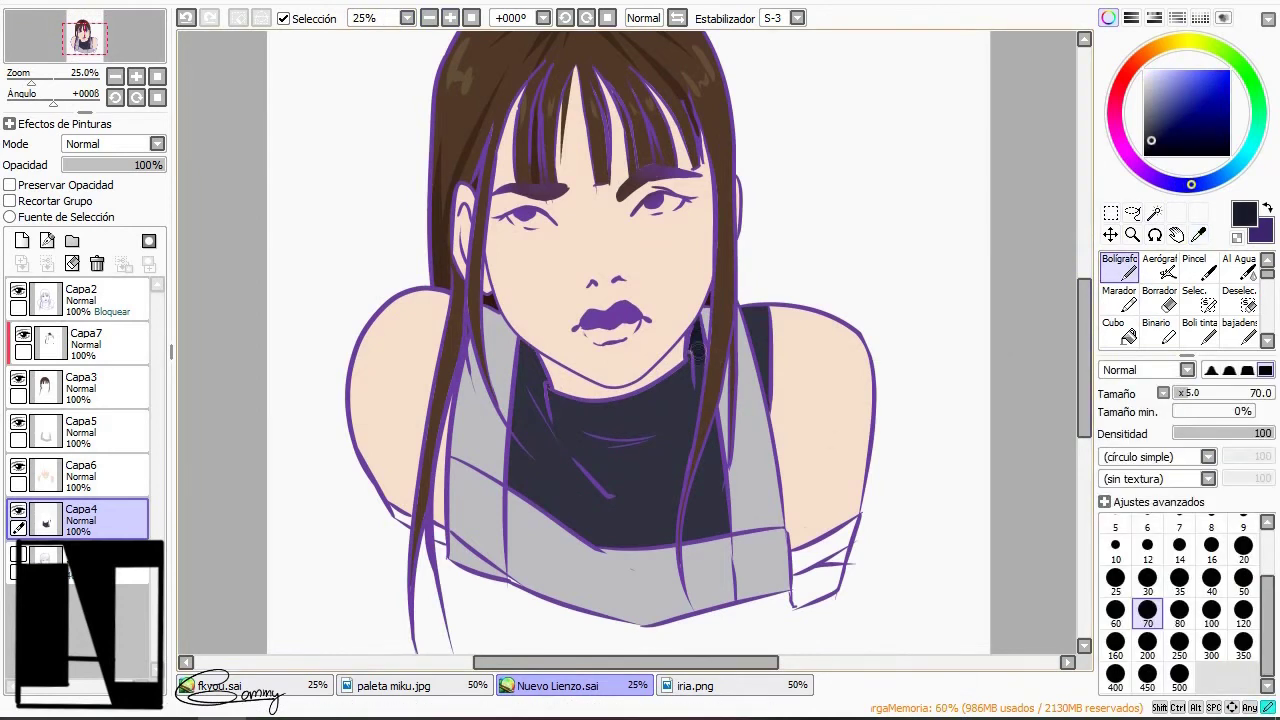
mouse_move(612, 446)
left_mouse_down()
mouse_move(562, 425)
mouse_move(525, 360)
mouse_move(570, 470)
mouse_move(592, 580)
left_mouse_up()
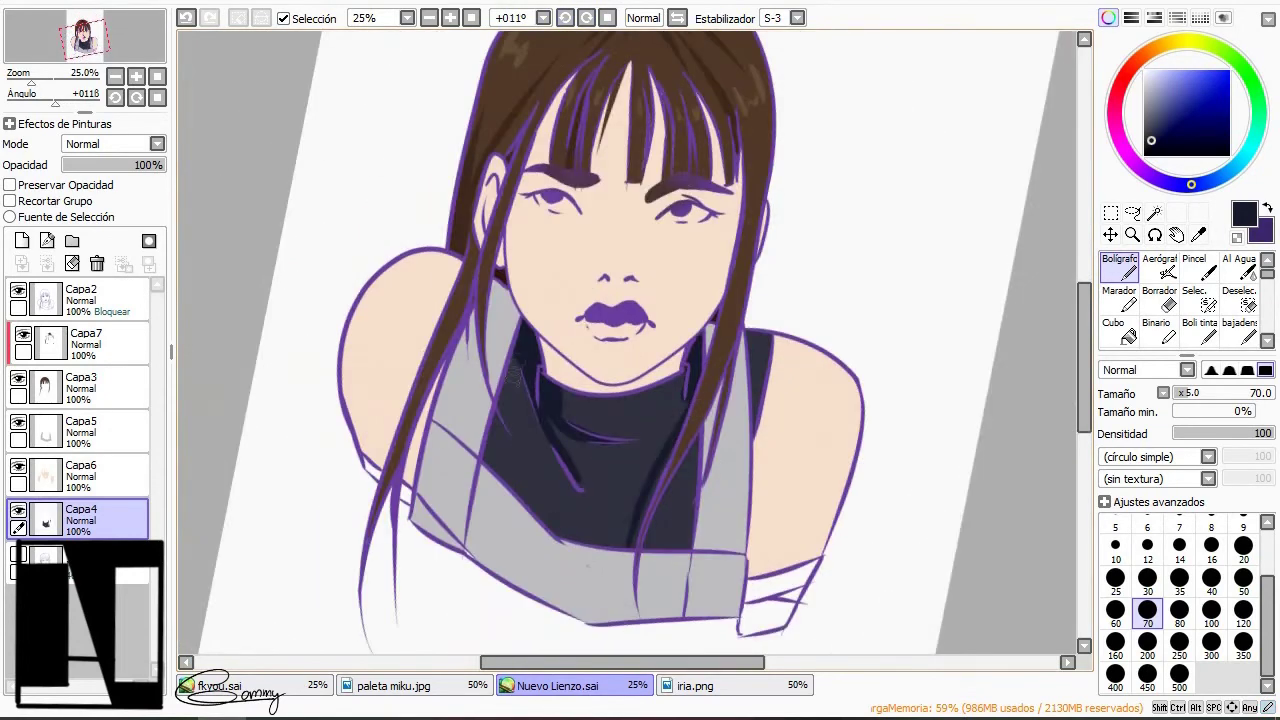
Sample a very dark brown and recolor the hair lines on Capa2 with the airbrush at size 250
scroll(592, 580, "down", 1)
left_click(600, 120, "alt")
scroll(600, 120, "up", 1)
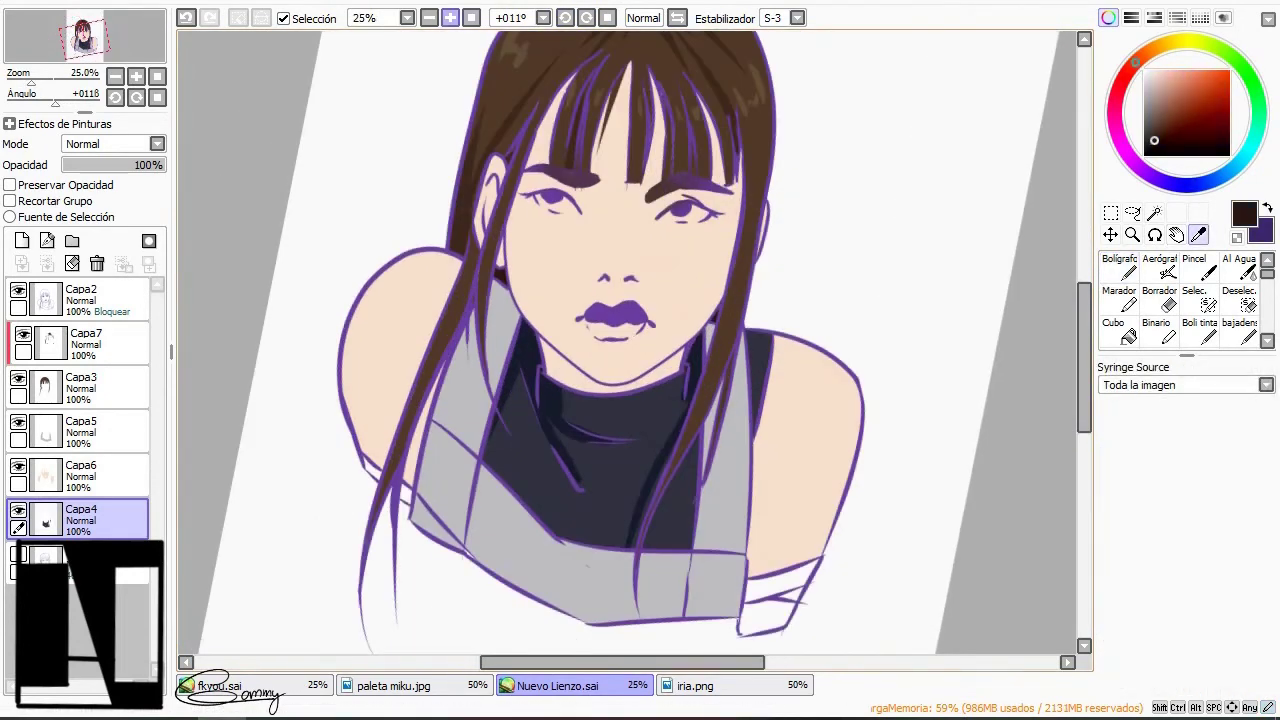
double_click(86, 333)
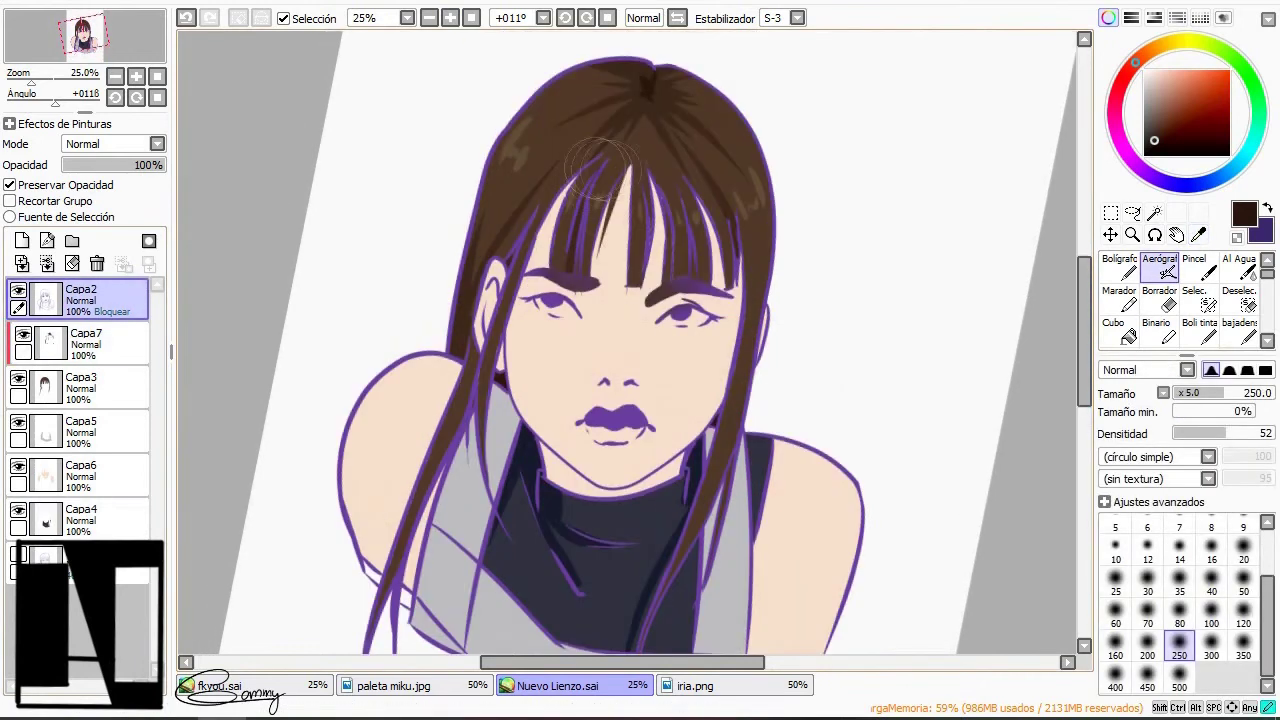
mouse_move(602, 228)
left_mouse_down()
mouse_move(642, 220)
mouse_move(647, 200)
mouse_move(727, 245)
mouse_move(732, 215)
mouse_move(544, 145)
mouse_move(552, 210)
mouse_move(642, 85)
mouse_move(585, 88)
left_mouse_up()
scroll(452, 548, "down", 1)
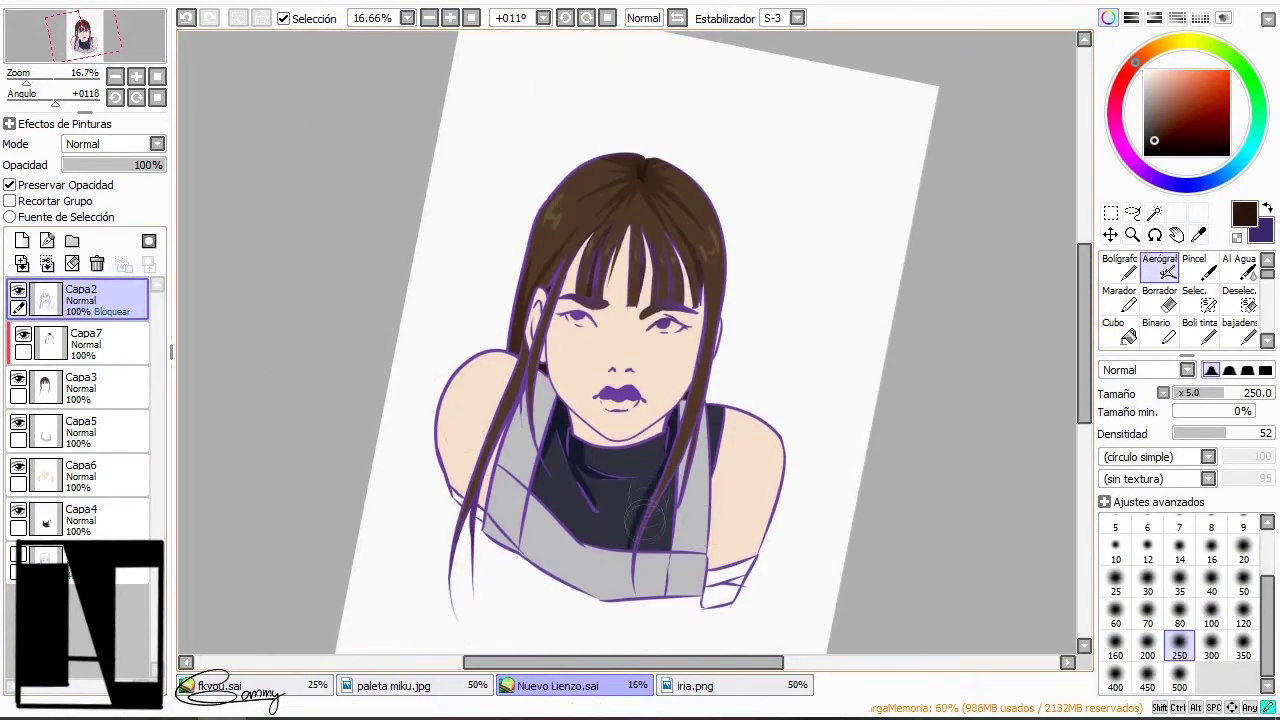
Sample the skin tone and shift it to a pinkish beige for the airbrush
left_click_drag(608, 372, 570, 405)
left_click(608, 372, "alt")
left_click(1134, 63)
left_click(1165, 83)
left_click(1160, 268)
scroll(476, 92, "up", 1)
left_click_drag(645, 395, 653, 390)
key("ctrl+z")
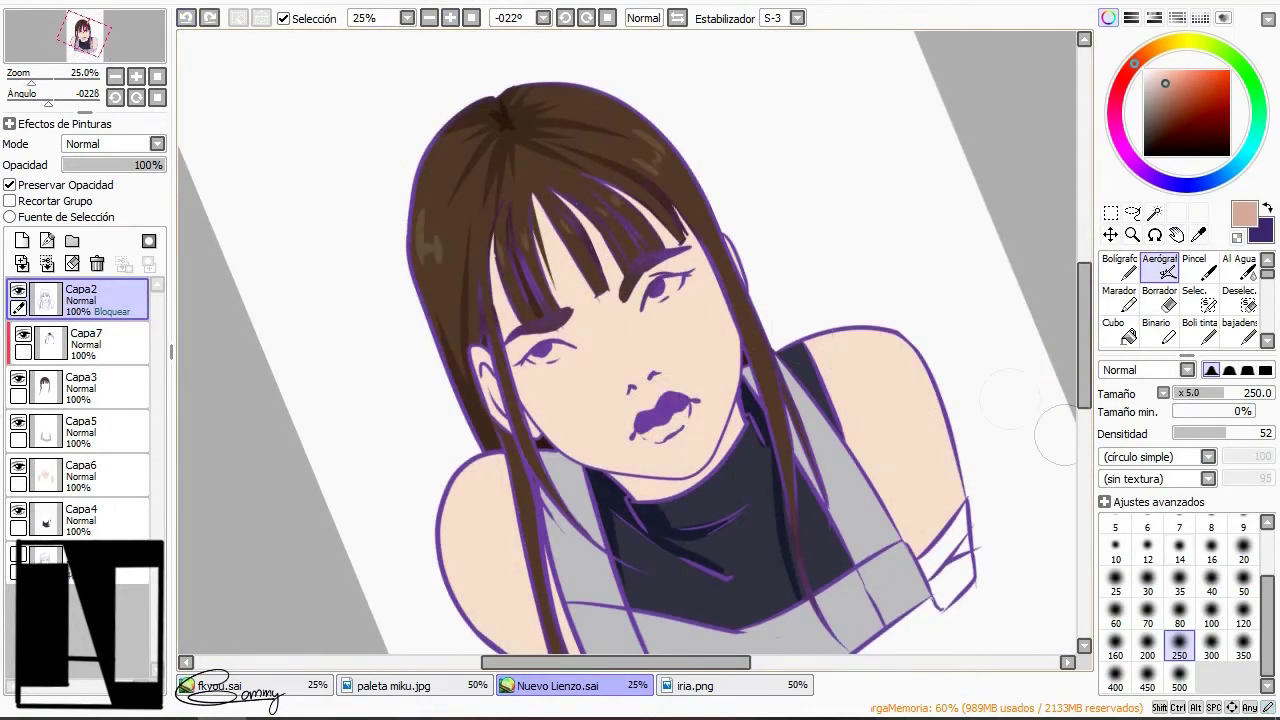
left_click(1179, 608)
left_click(1267, 207)
left_click(1199, 234)
left_click(1267, 207)
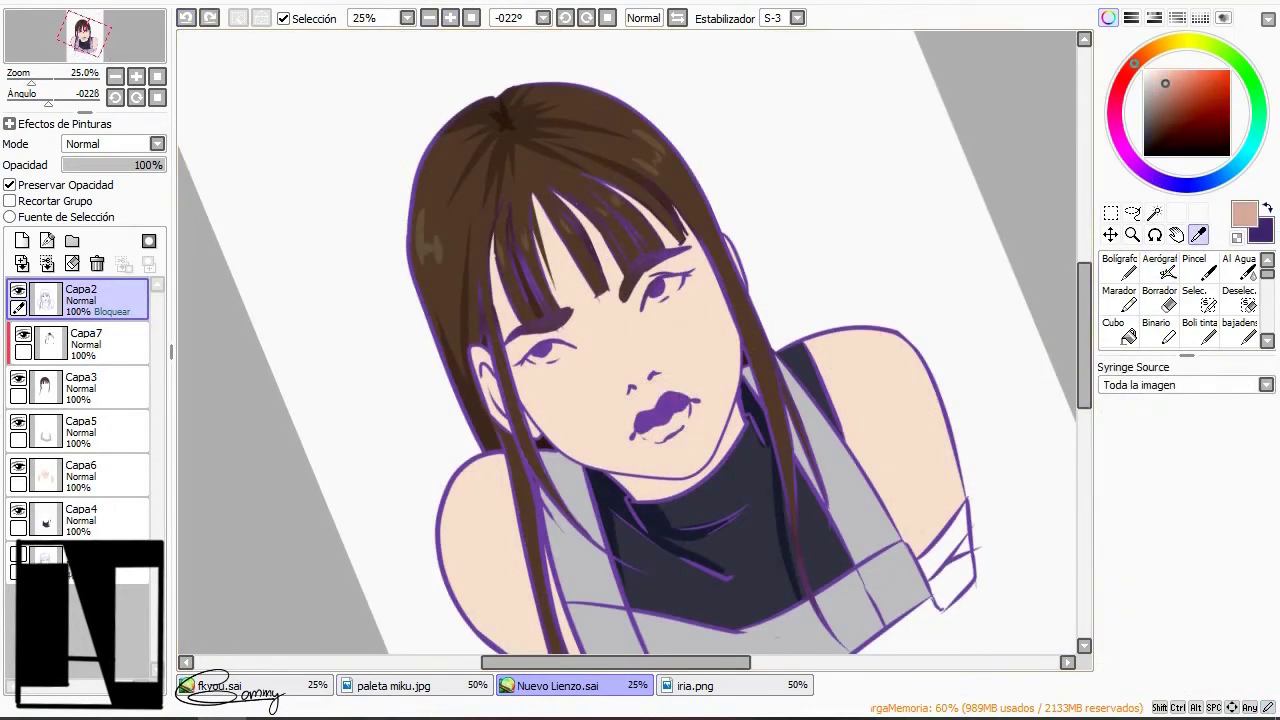
Create a layer clipped to Capa6, paint the lower lip pinkish beige with the size 70 pen, and pick a deeper pink
left_click(1120, 266)
left_click(80, 475)
left_click(22, 241)
left_click(10, 201)
left_click_drag(648, 428, 665, 432)
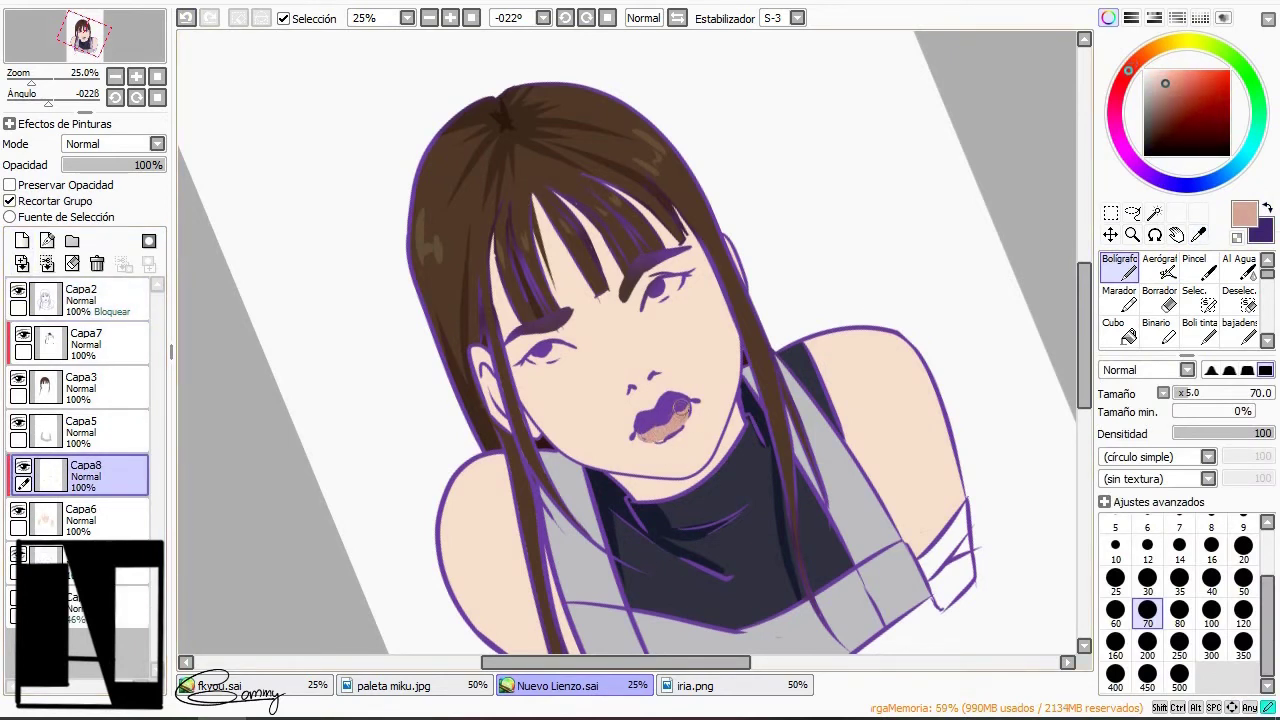
left_click(1172, 88)
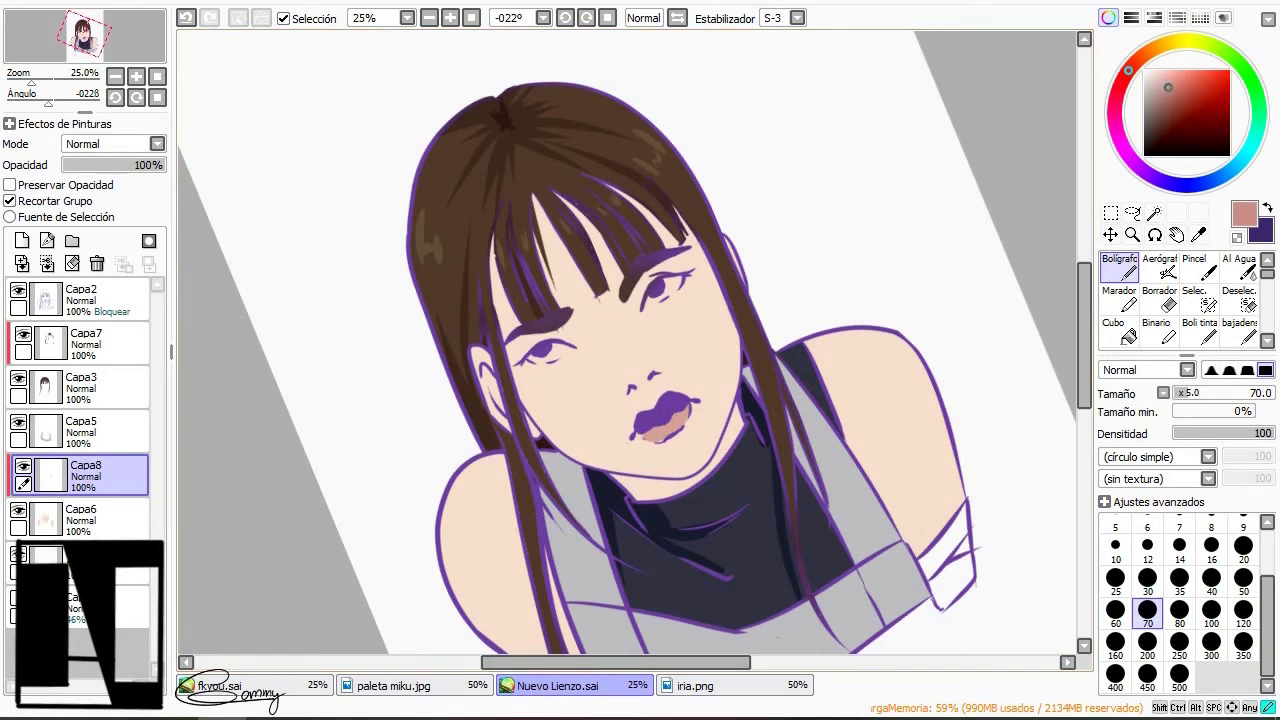
On Capa2, airbrush the deeper pink over the purple upper lip at size 300, finishing at size 80
left_click(1160, 266)
left_click(80, 300)
left_click(1211, 648)
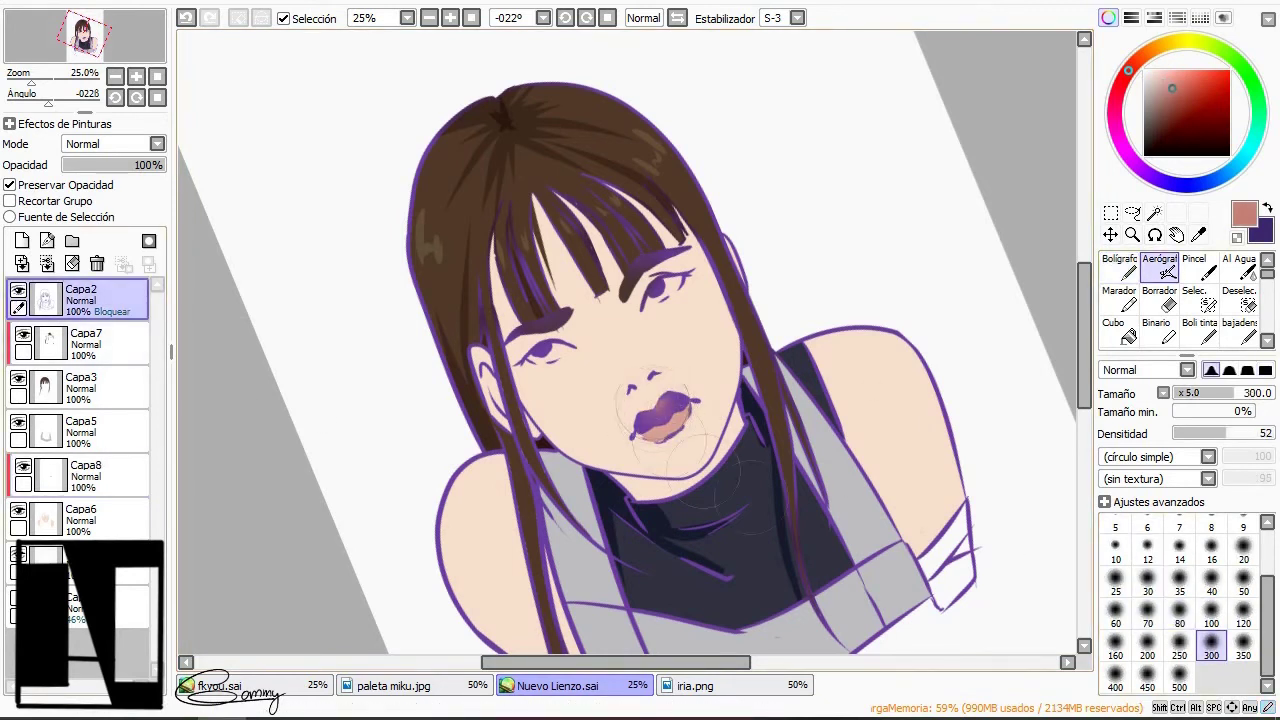
left_click_drag(640, 405, 655, 415)
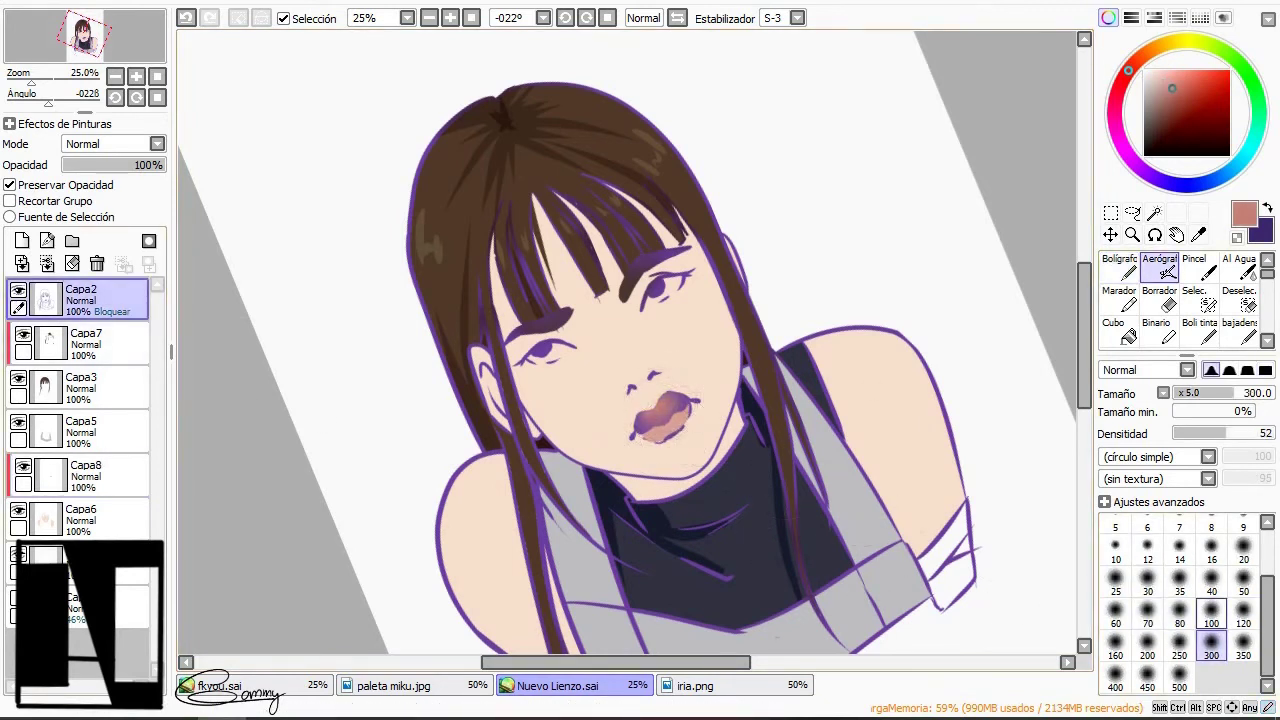
left_click(1180, 612)
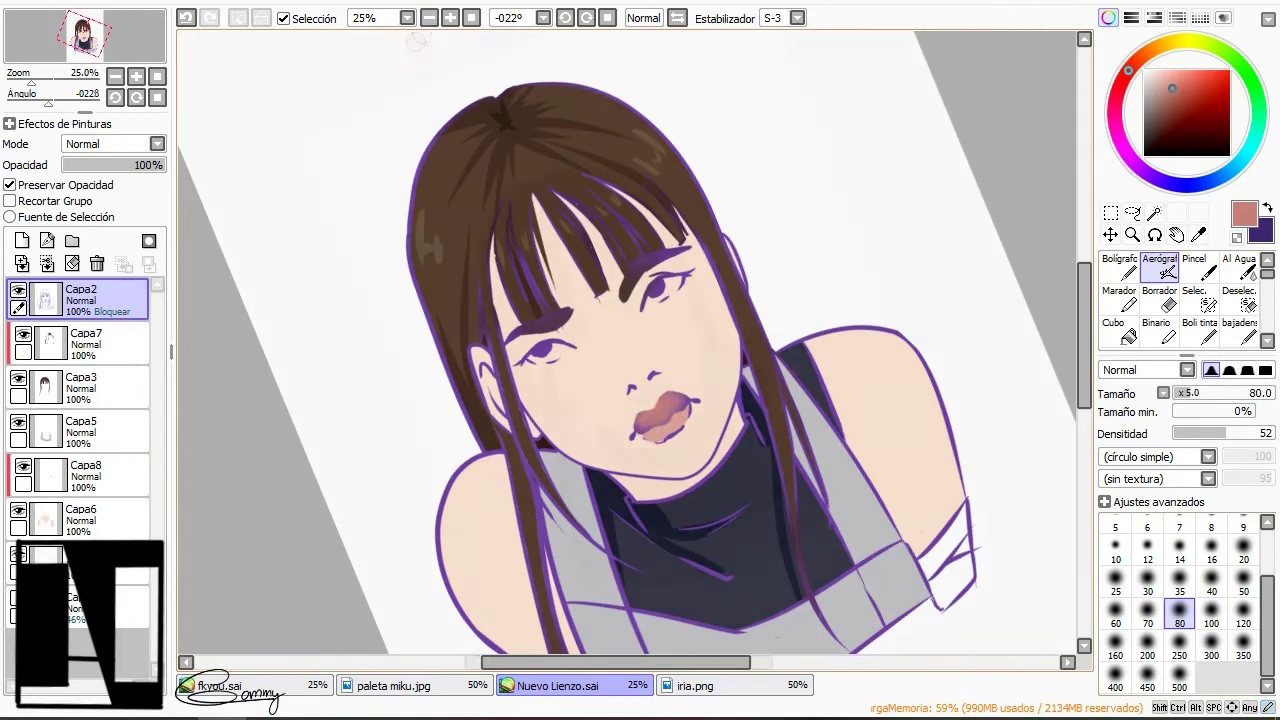
Lock opacity on Capa8 and paint light pink highlights on the lower lip with the size 70 pen
scroll(657, 400, "down", 4)
scroll(943, 333, "up", 5)
left_click(85, 475)
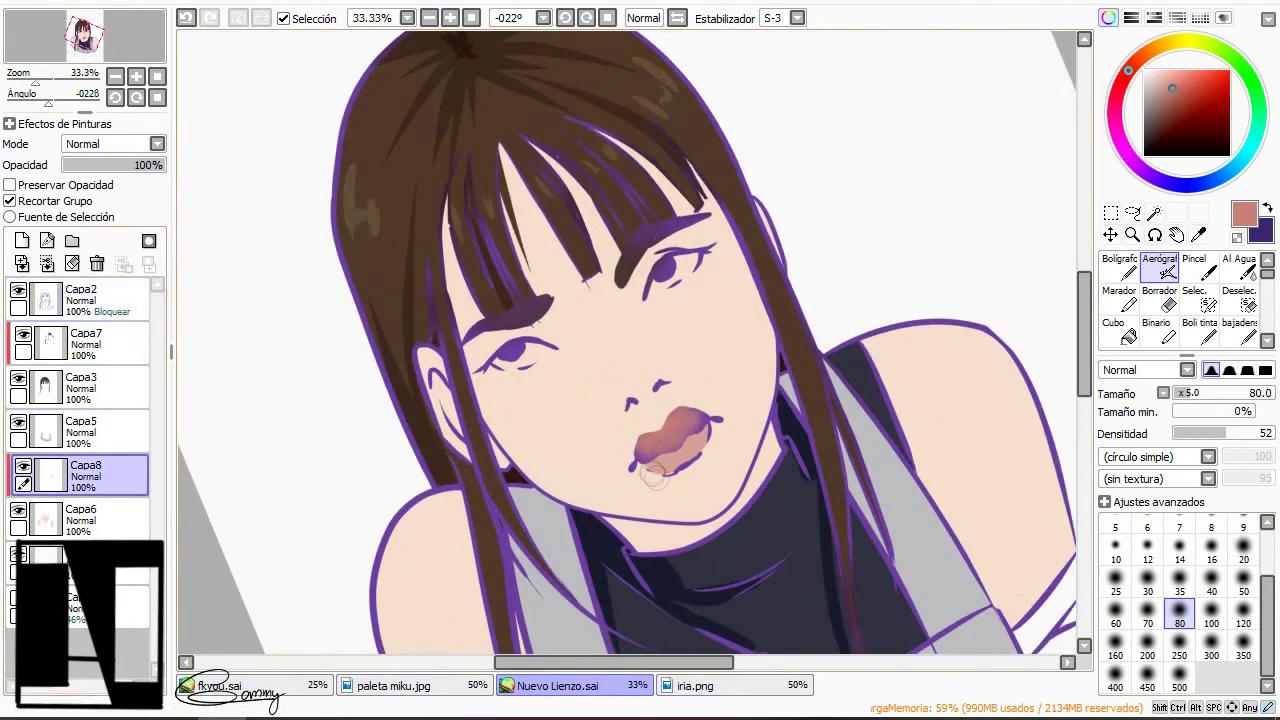
left_click(885, 338, "alt")
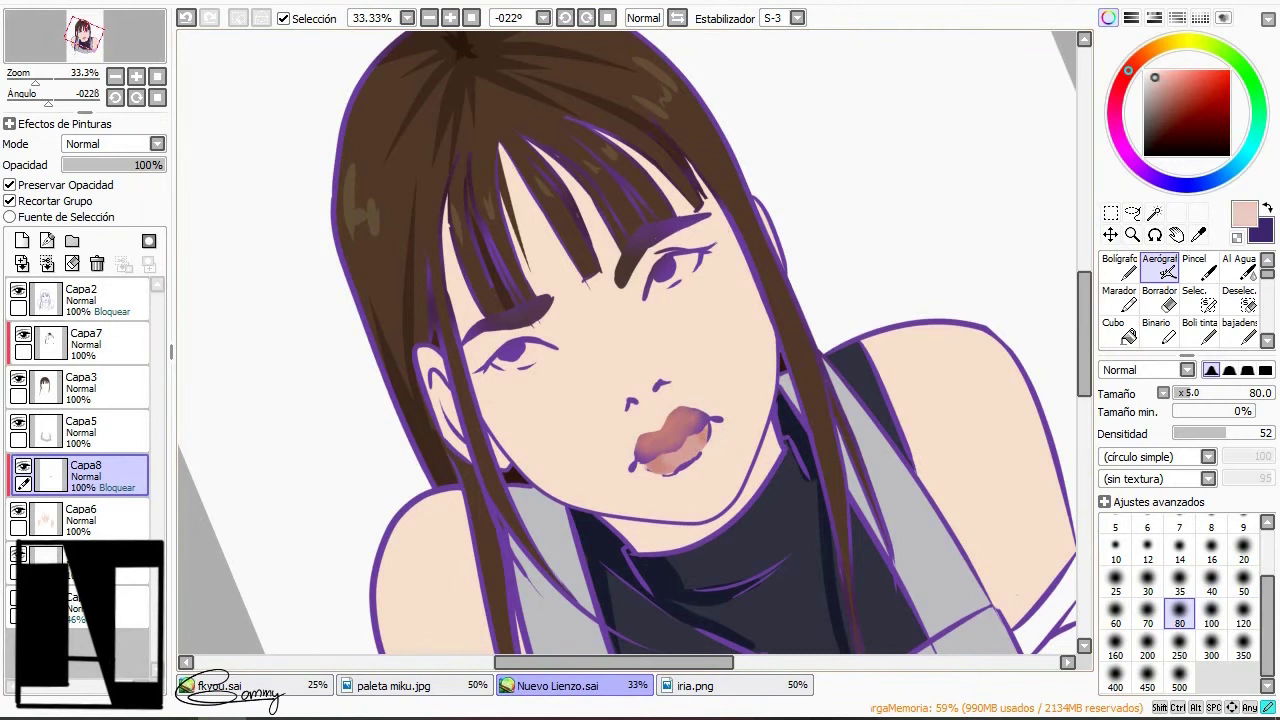
key("n")
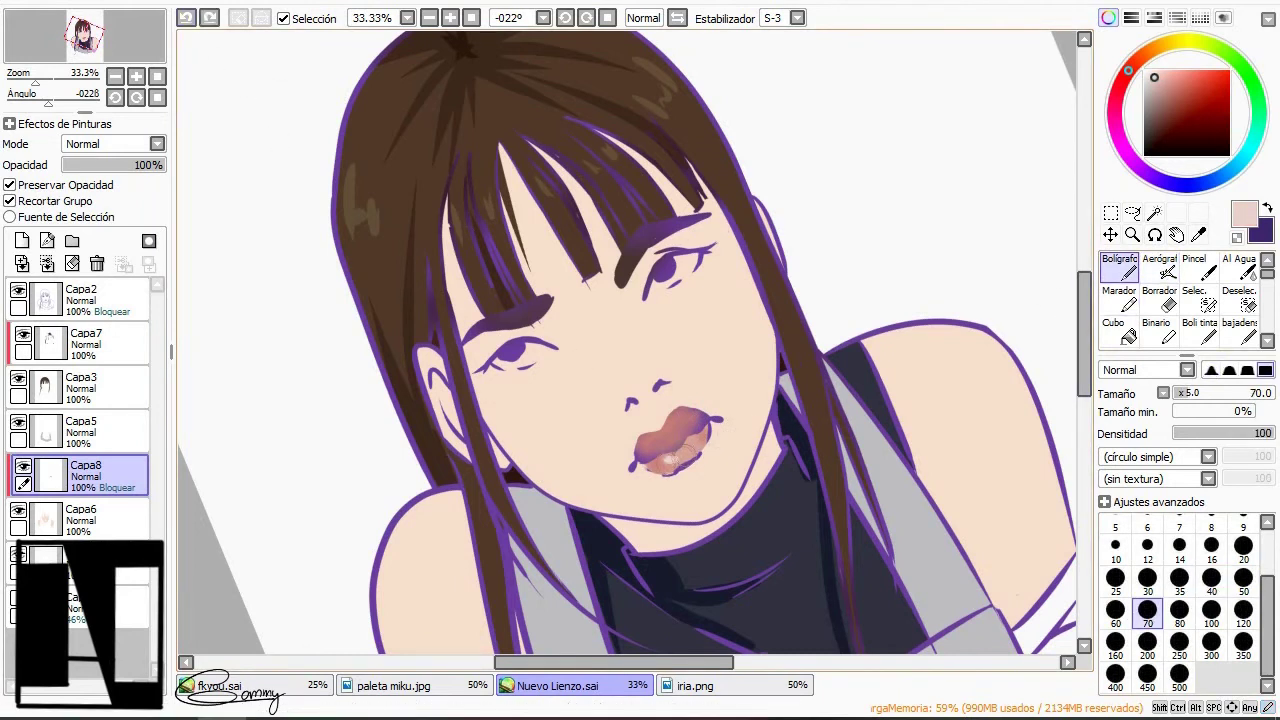
Recolor the lip lines on Capa2 with a soft pink using the airbrush at size 100
key("v")
left_click(1211, 642)
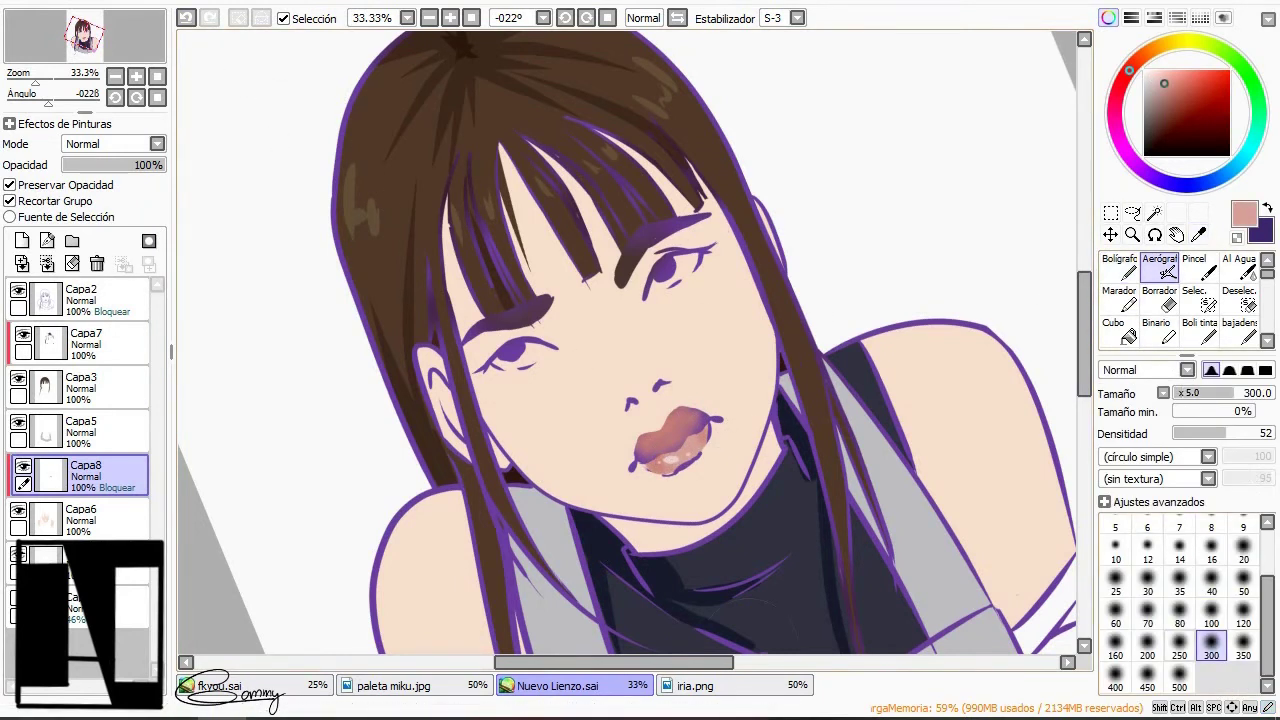
left_click(85, 298)
key("bracketleft")
key("bracketleft")
key("bracketleft")
key("bracketleft")
key("bracketleft")
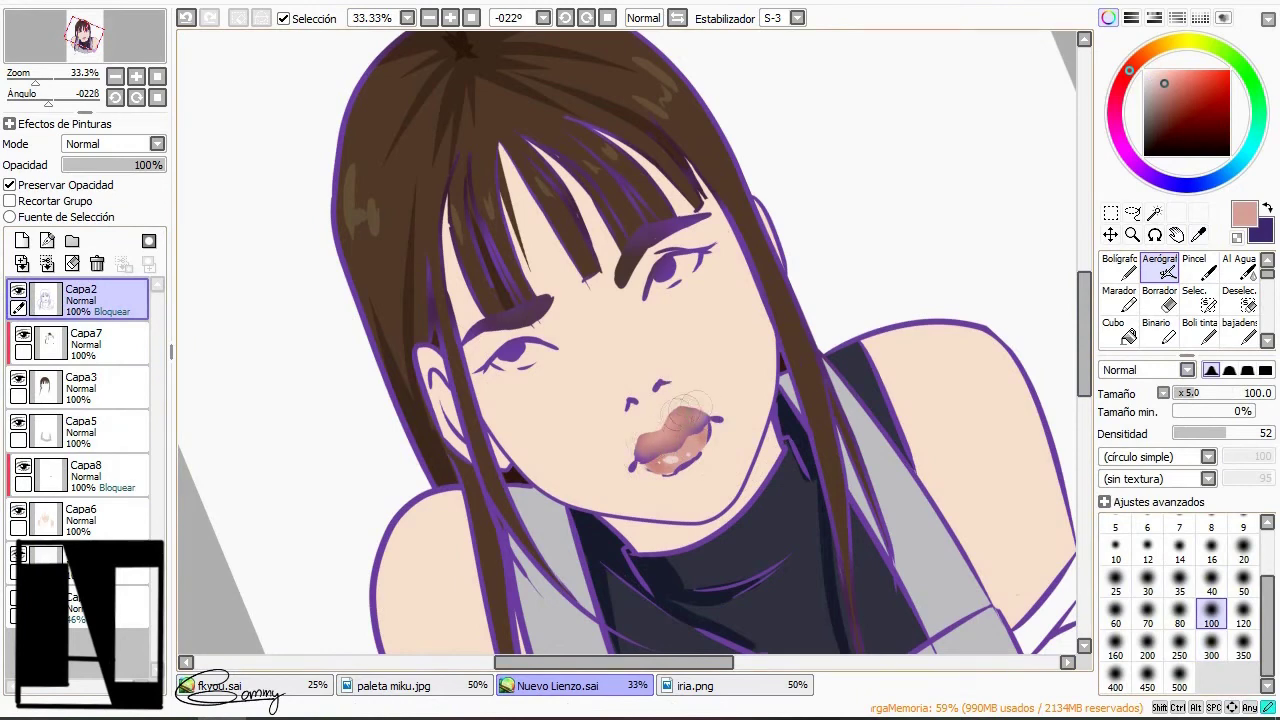
scroll(561, 76, "down", 3)
key("End")
scroll(561, 76, "up", 4)
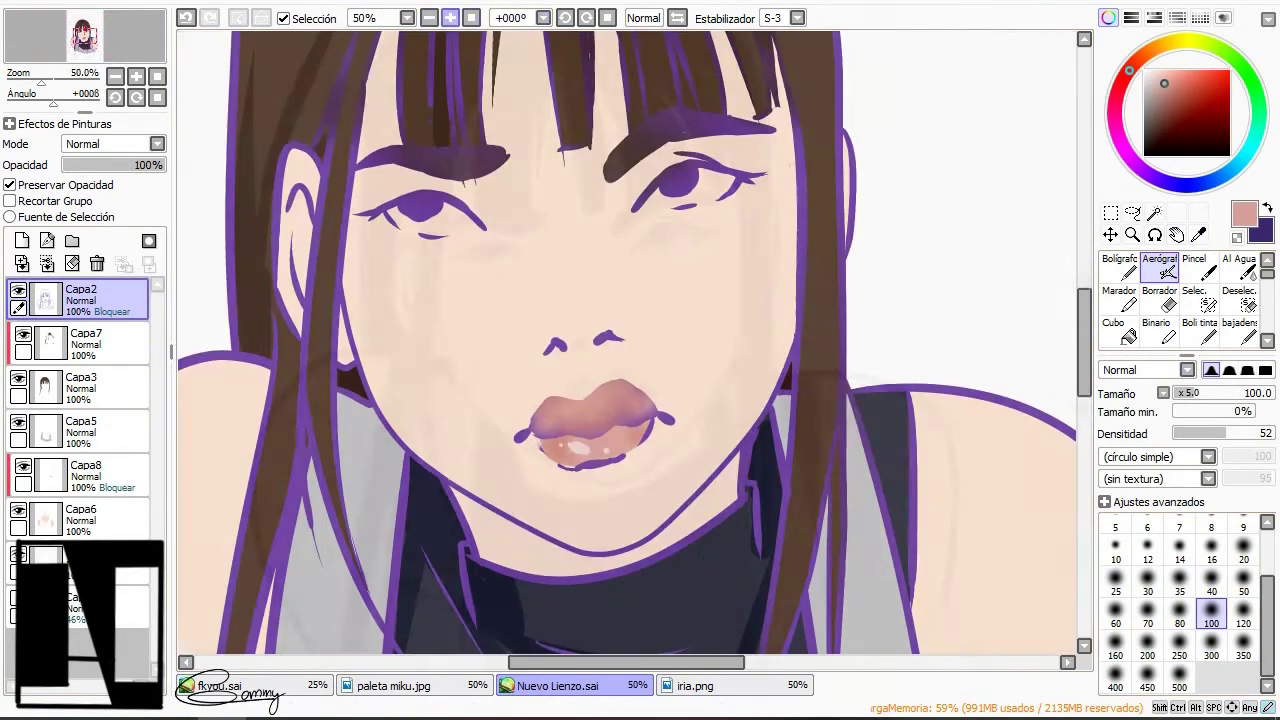
Airbrush the line art's purple softly over the upper lip on Capa2 at size 250
key("bracketright")
key("bracketright")
key("bracketright")
key("bracketright")
left_click_drag(500, 410, 660, 390)
scroll(605, 340, "down", 5)
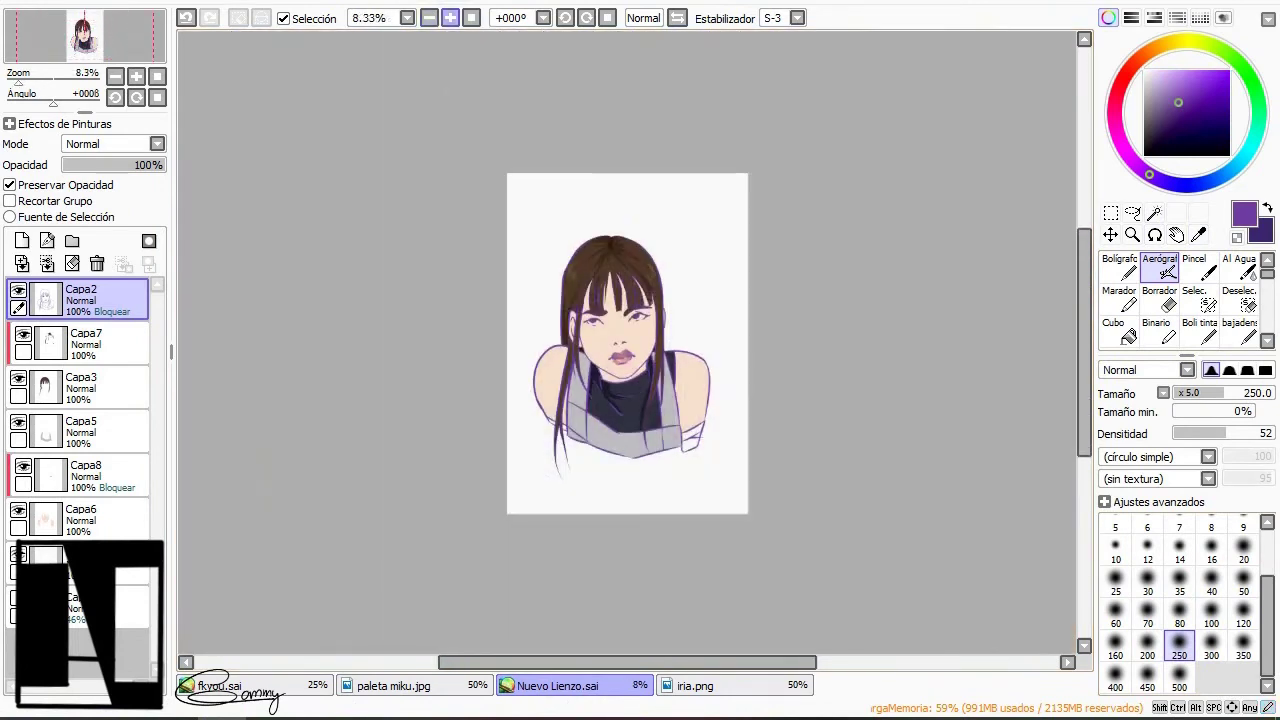
Create a layer clipped to Capa6 and paint a peach shadow on the neck under the jaw with the size 70 pen
scroll(625, 342, "up", 4)
key("n")
left_click(85, 520)
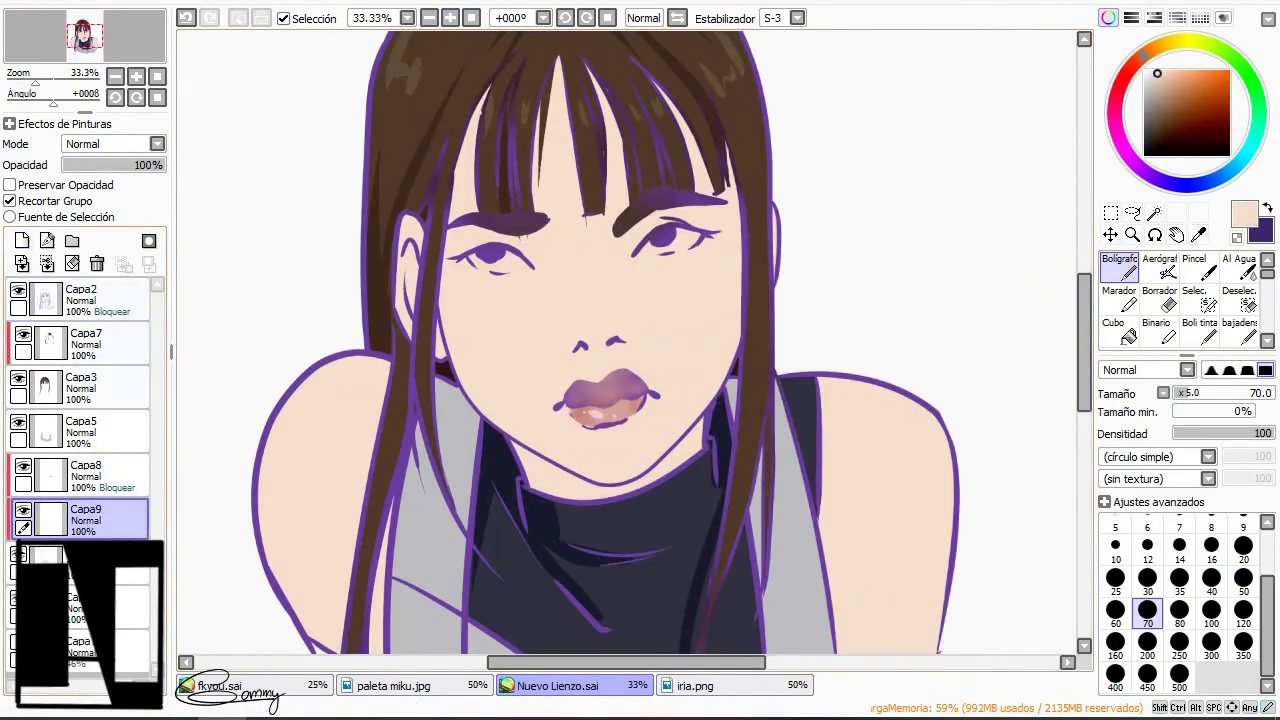
left_click(1137, 61)
left_click(1165, 76)
mouse_move(522, 462)
left_mouse_down()
mouse_move(544, 485)
mouse_move(510, 452)
mouse_move(612, 498)
mouse_move(700, 455)
left_mouse_up()
key("ctrl+z")
key("ctrl+z")
mouse_move(520, 465)
left_mouse_down()
mouse_move(575, 495)
mouse_move(630, 490)
mouse_move(700, 430)
left_mouse_up()
Add peach shading around the eye nearest the visible ear and under the bangs on Capa9, blending with the size 300 Al Agua brush
left_click_drag(455, 236, 472, 272)
left_click(1160, 268)
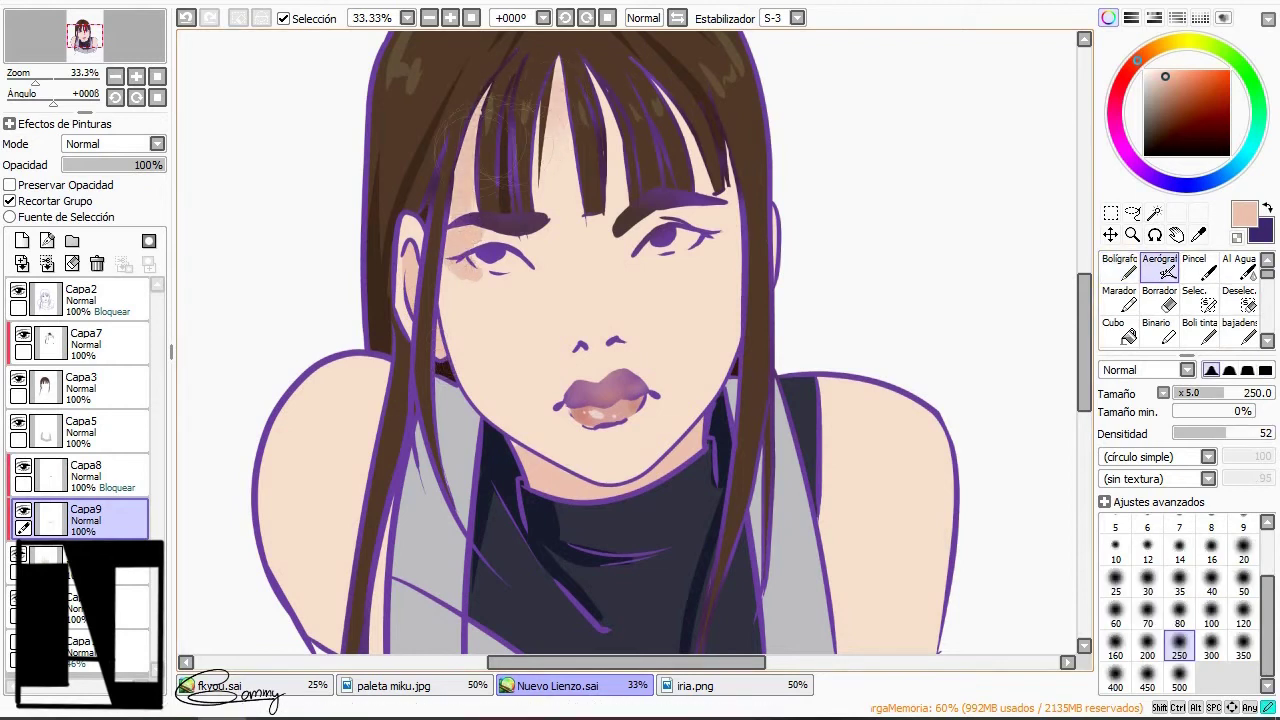
left_click(1120, 268)
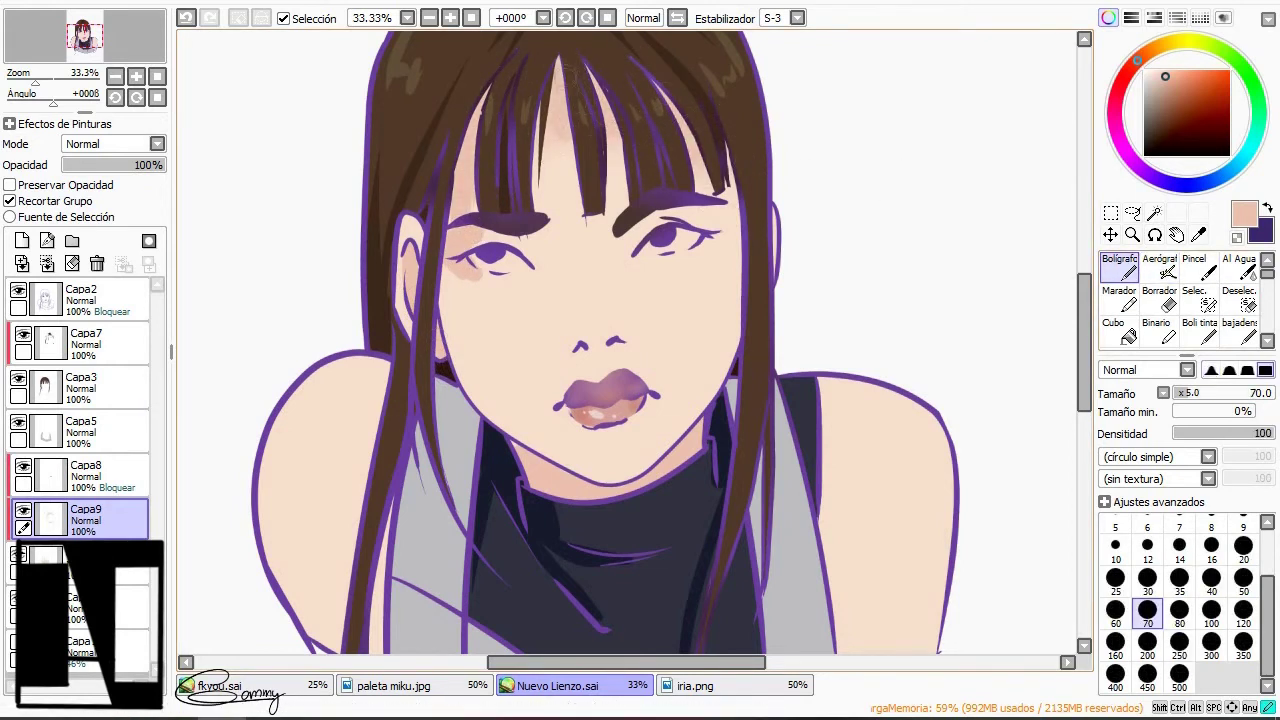
key("v")
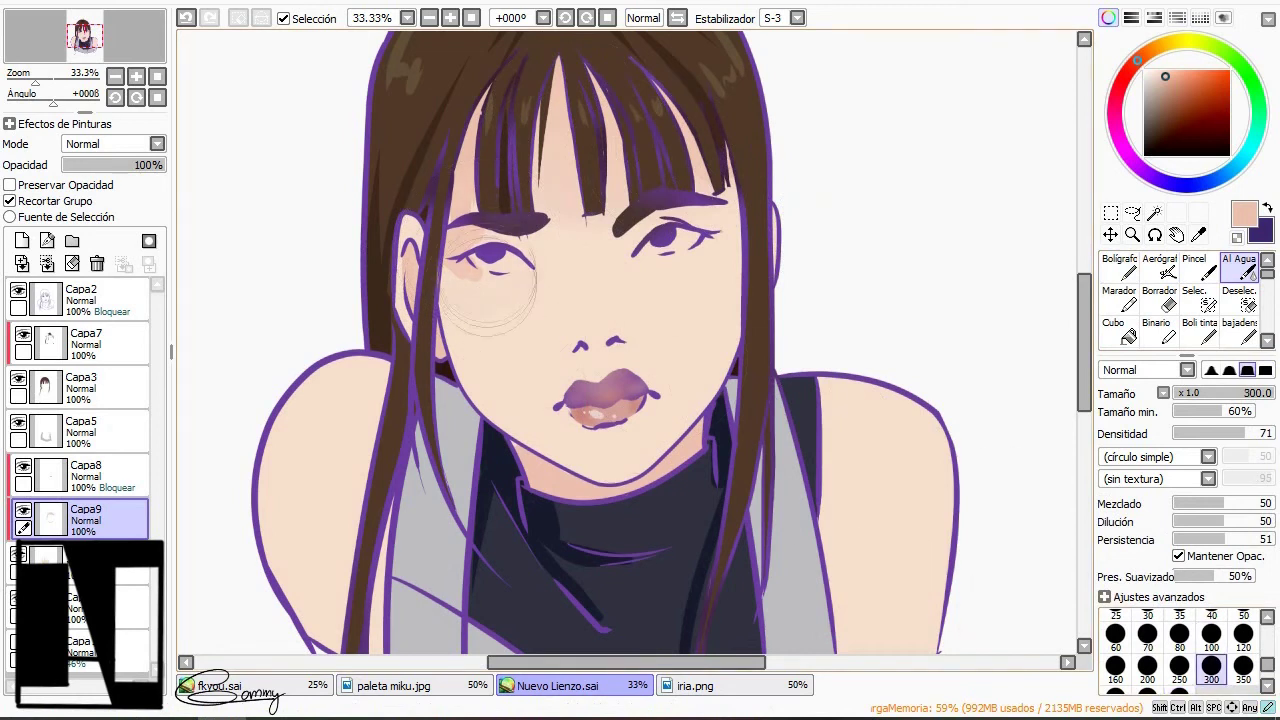
Paint peach patches on the opposite temple and the cheek with the size 70 pen and blend them with Al Agua
key("n")
left_click_drag(716, 172, 718, 258)
left_click_drag(455, 245, 457, 295)
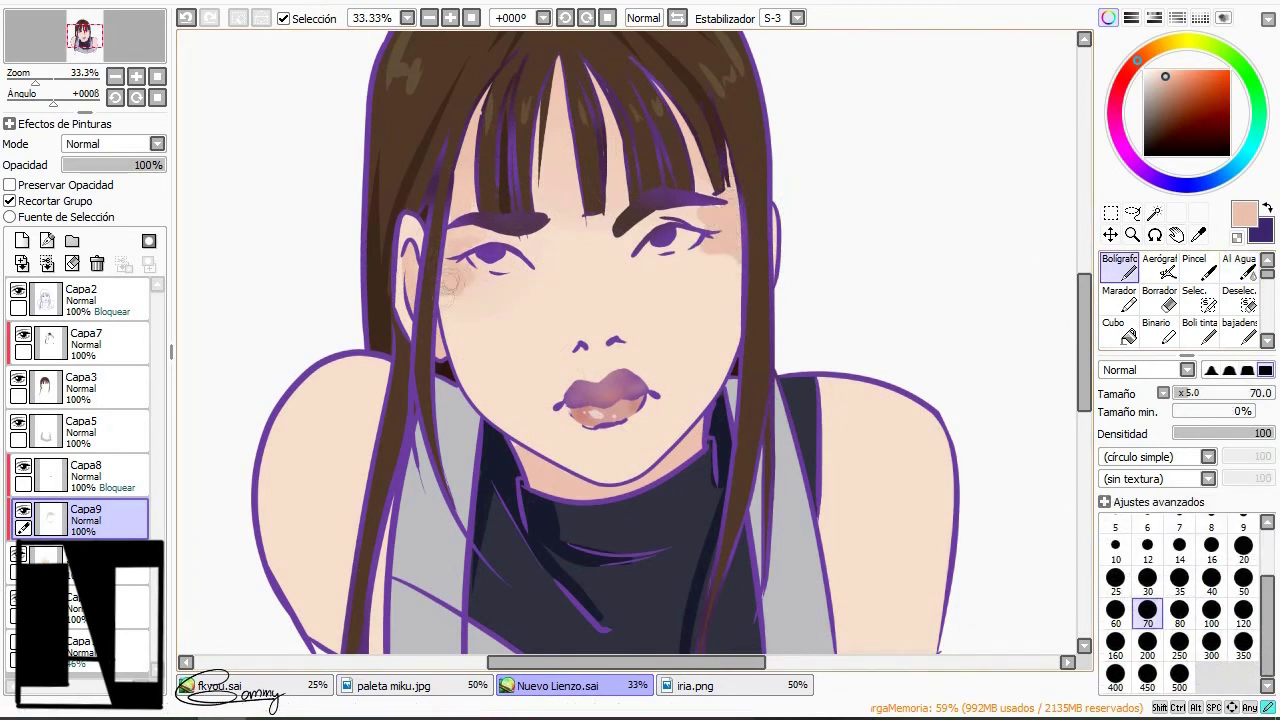
key("v")
left_click_drag(705, 178, 712, 255)
left_click_drag(478, 285, 490, 345)
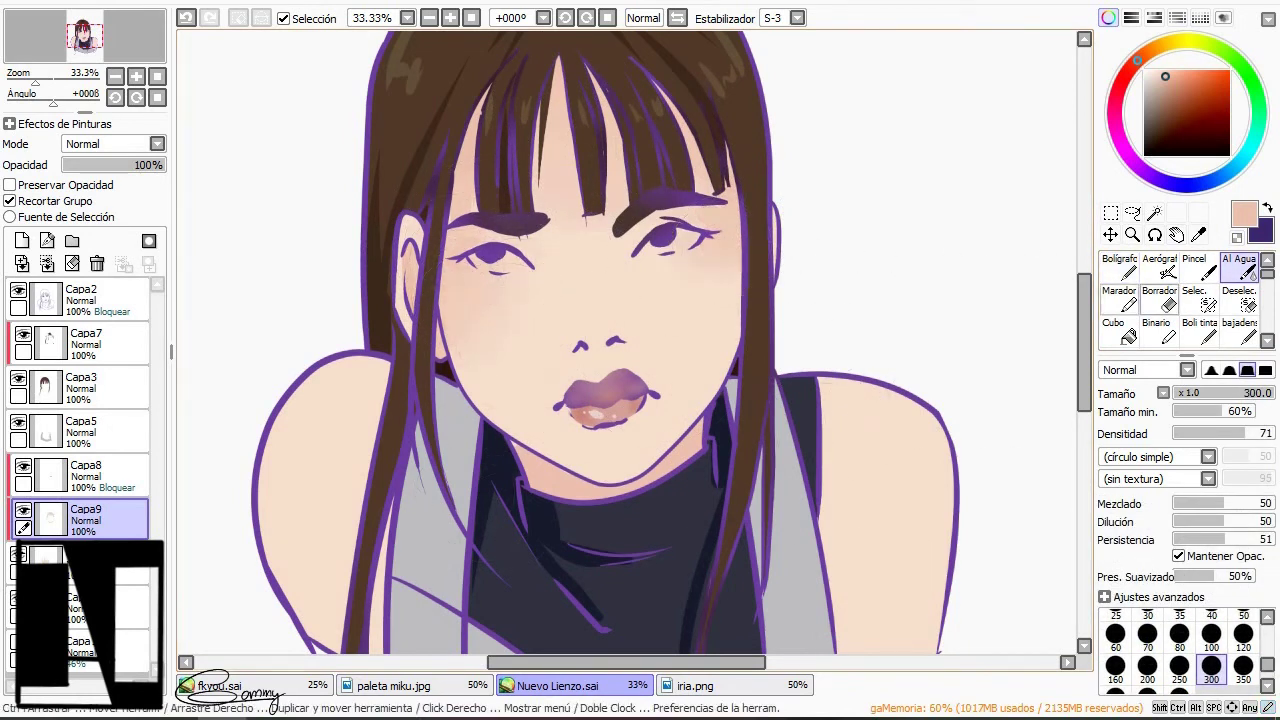
Shade the side of the face and the nose in peach with the pen and soften the edges with Al Agua
left_click(1120, 268)
key("v")
left_click_drag(705, 240, 712, 330)
key("n")
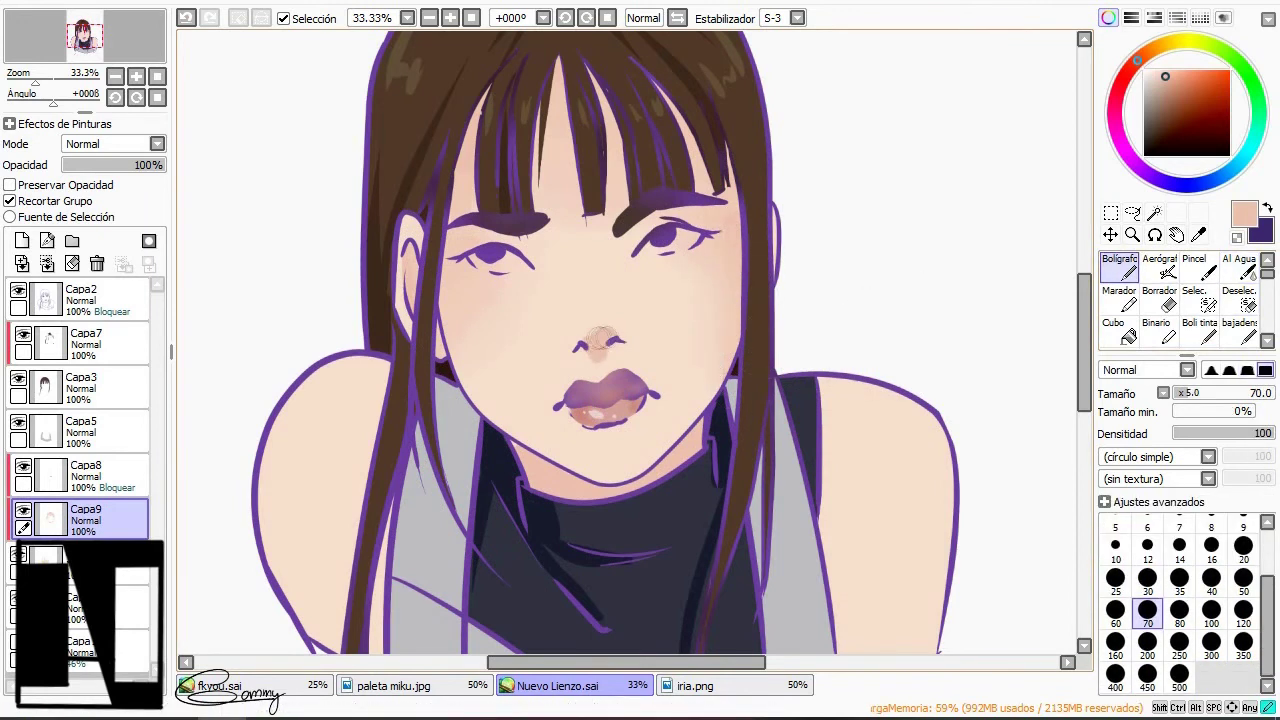
key("v")
left_click(429, 17)
Paint peach shadows on both shoulders and deepen the neck shadow with a darker beige on Capa9
key("n")
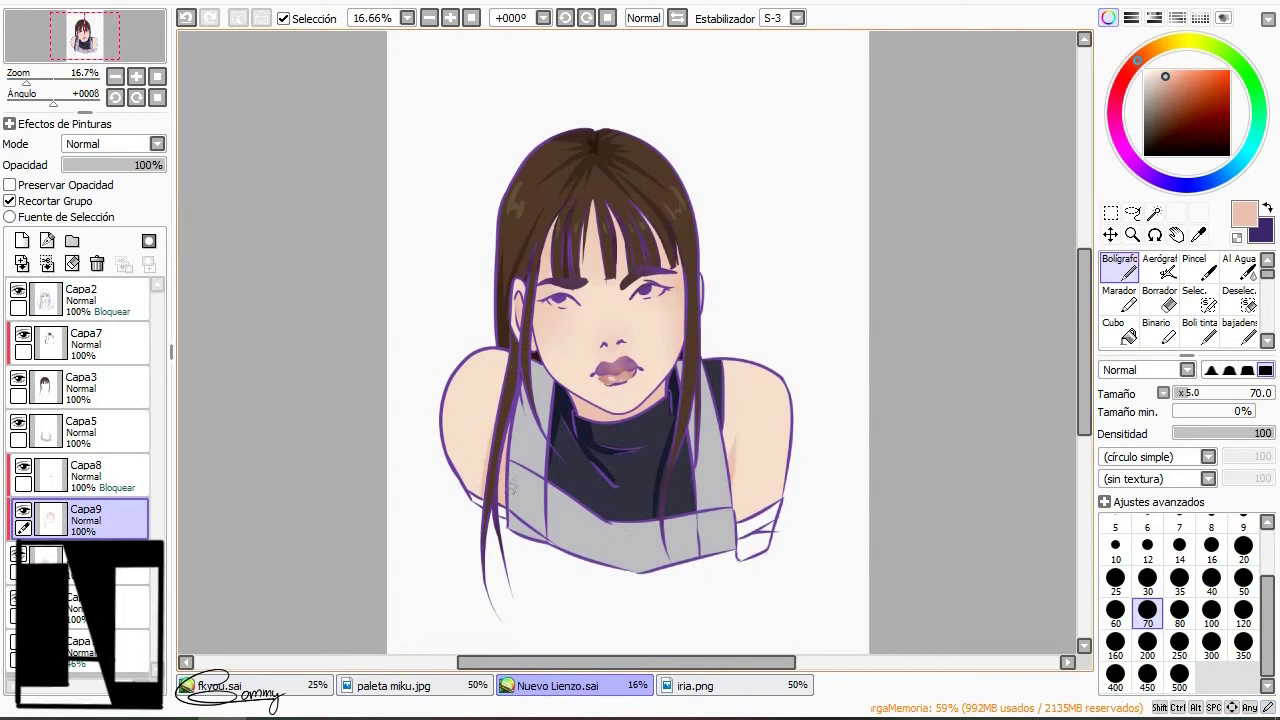
scroll(540, 470, "up", 2)
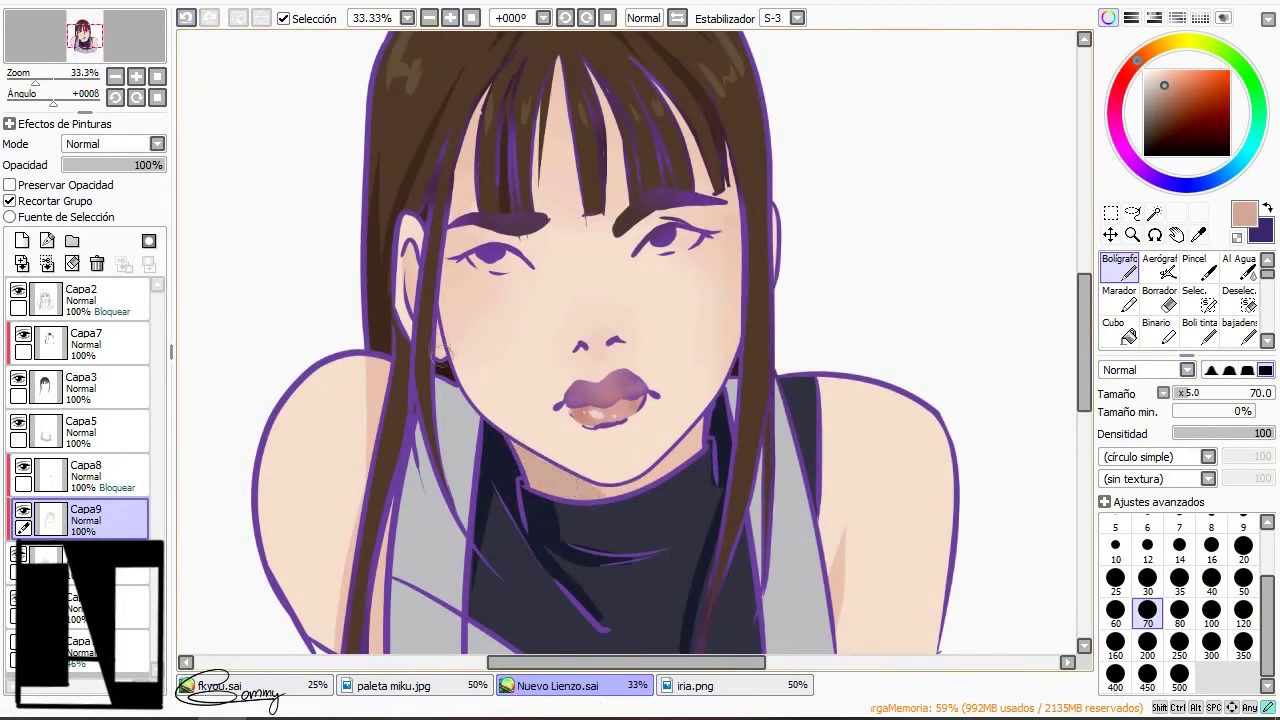
key("v")
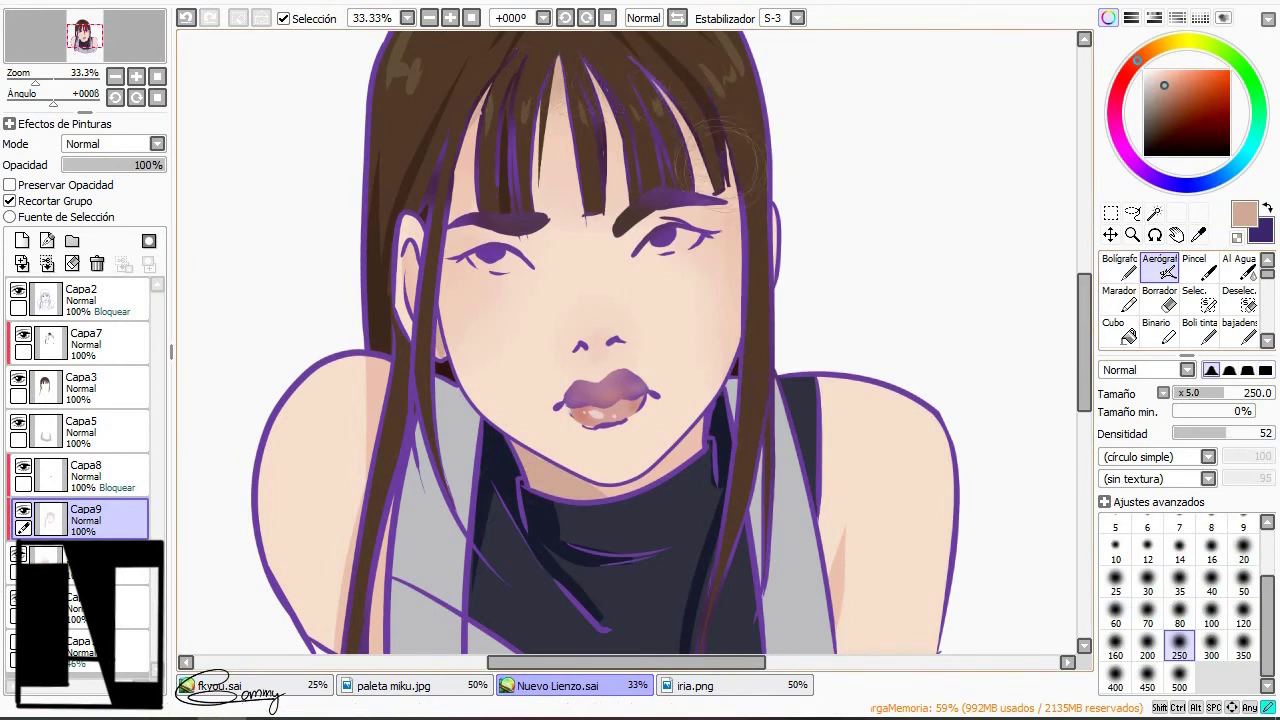
scroll(650, 72, "down", 5)
scroll(452, 45, "up", 4)
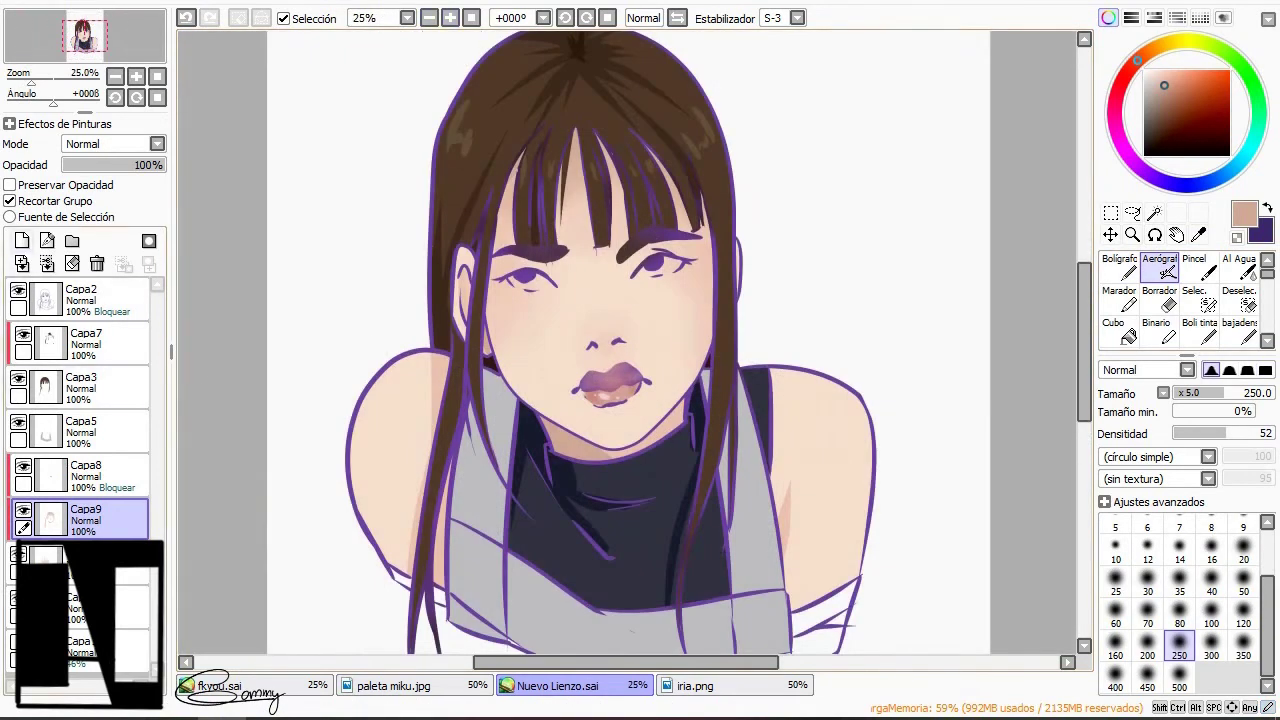
Unlock opacity on Capa8 and airbrush orange blush on both cheeks and the nose at size 350
left_click(100, 476)
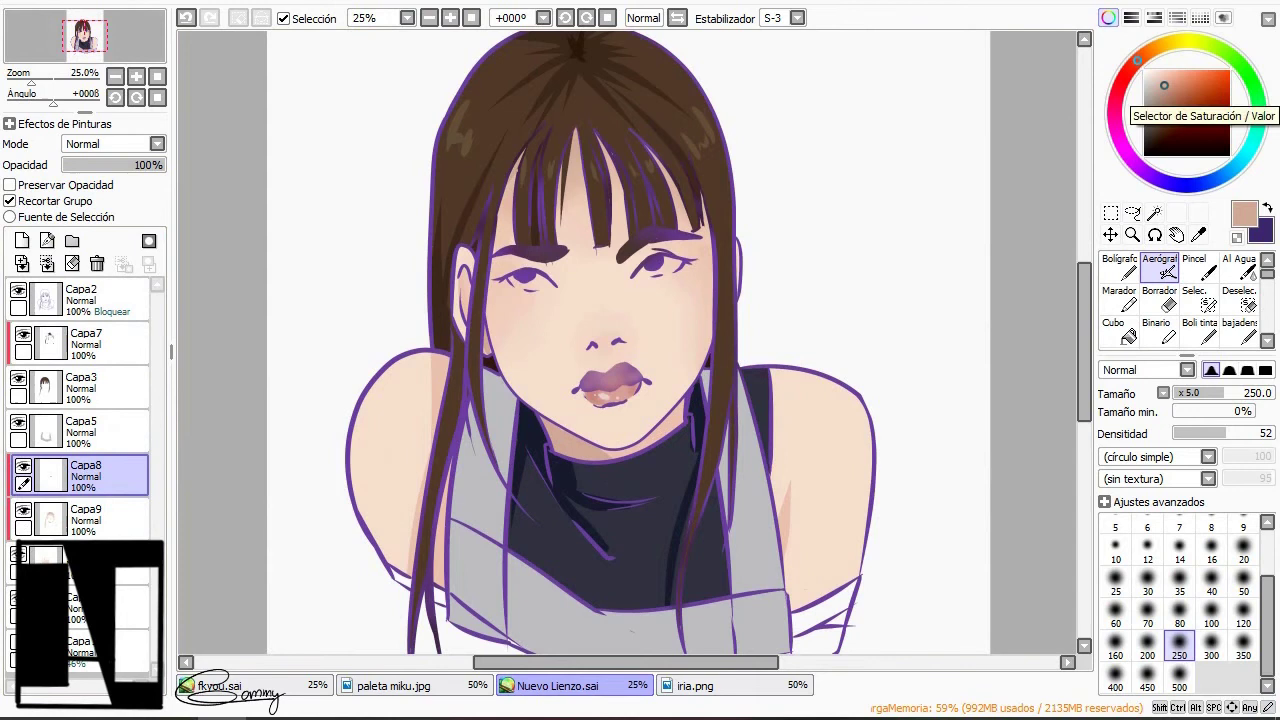
left_click(1193, 77)
left_click(1243, 655)
left_click_drag(500, 300, 520, 305)
left_click_drag(698, 268, 688, 302)
mouse_move(598, 312)
left_mouse_down()
mouse_move(626, 263)
mouse_move(686, 351)
mouse_move(600, 330)
left_mouse_up()
left_click(1240, 266)
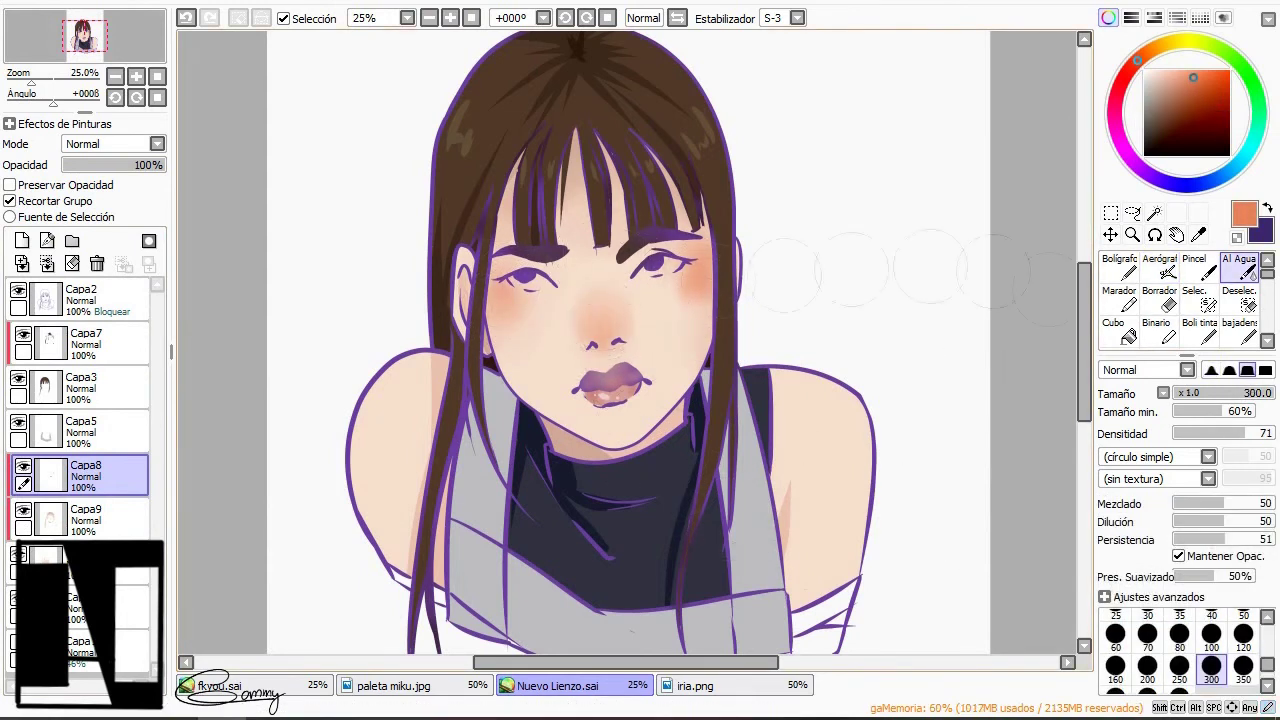
Sample the light skin tone and add a small highlight on the nose tip with the airbrush at size 40
left_click(690, 340, "alt")
key("n")
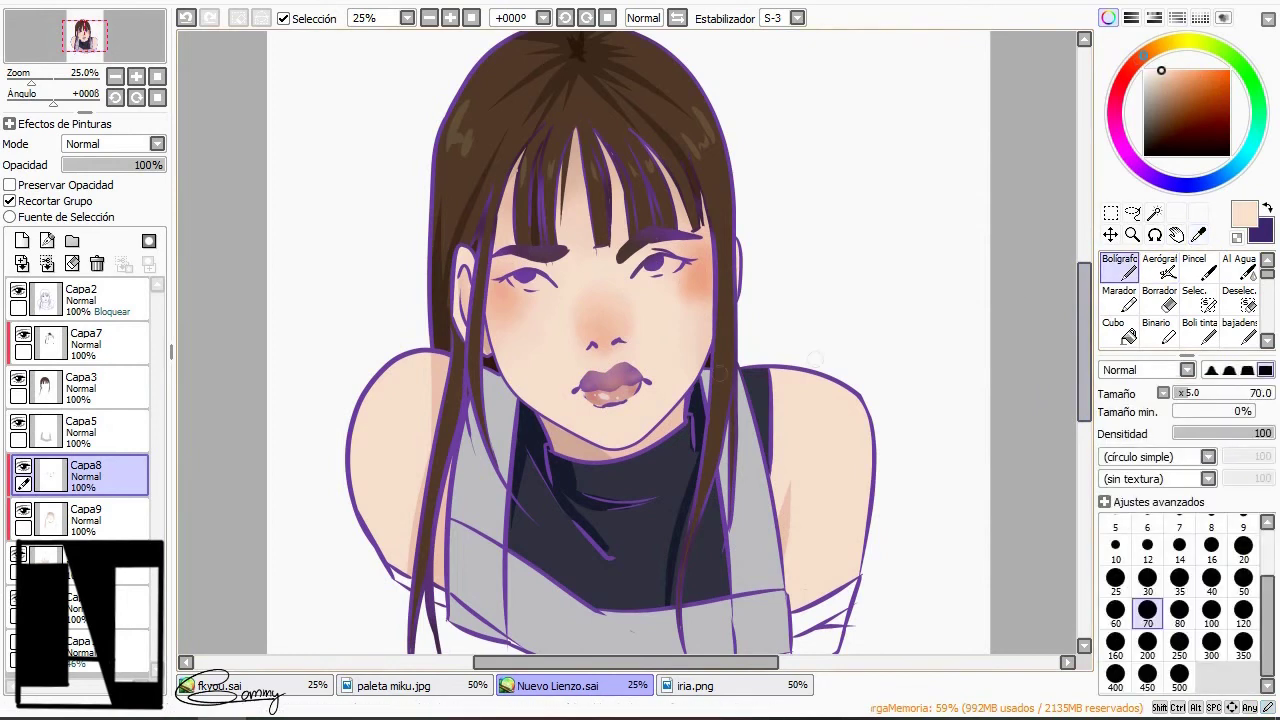
key("ctrl+z")
key("v")
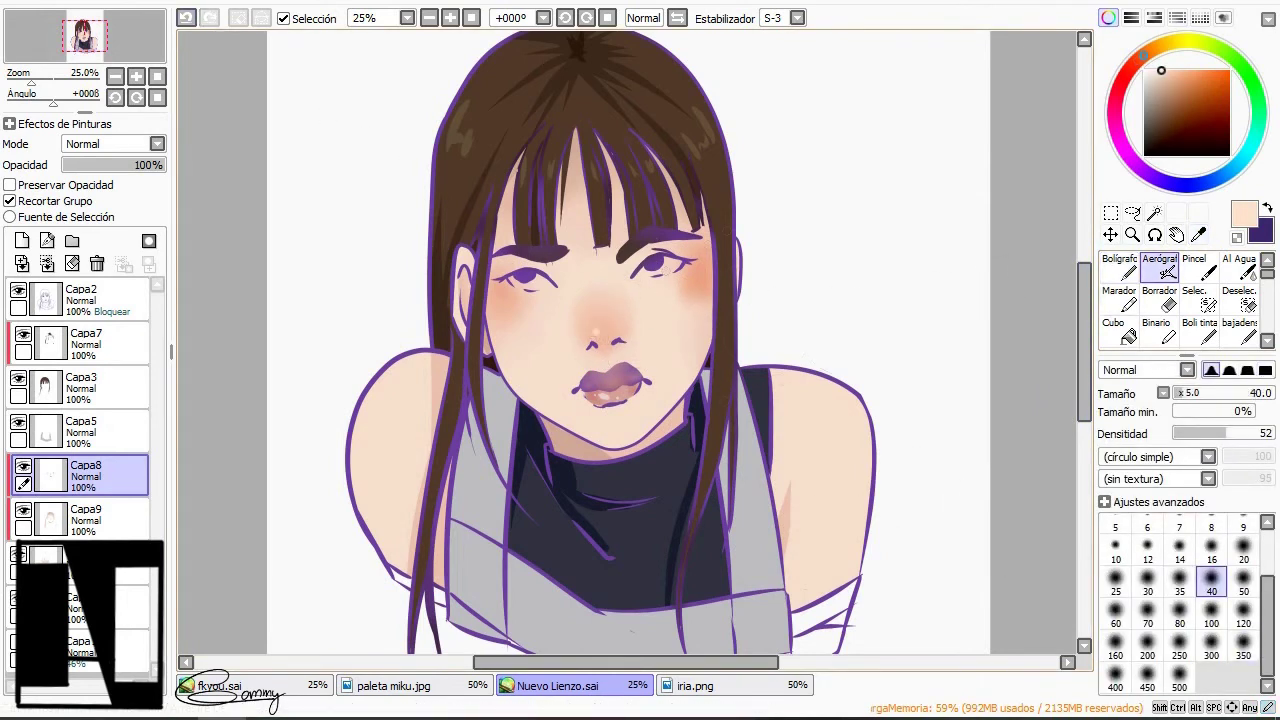
scroll(628, 340, "down", 1)
key("c")
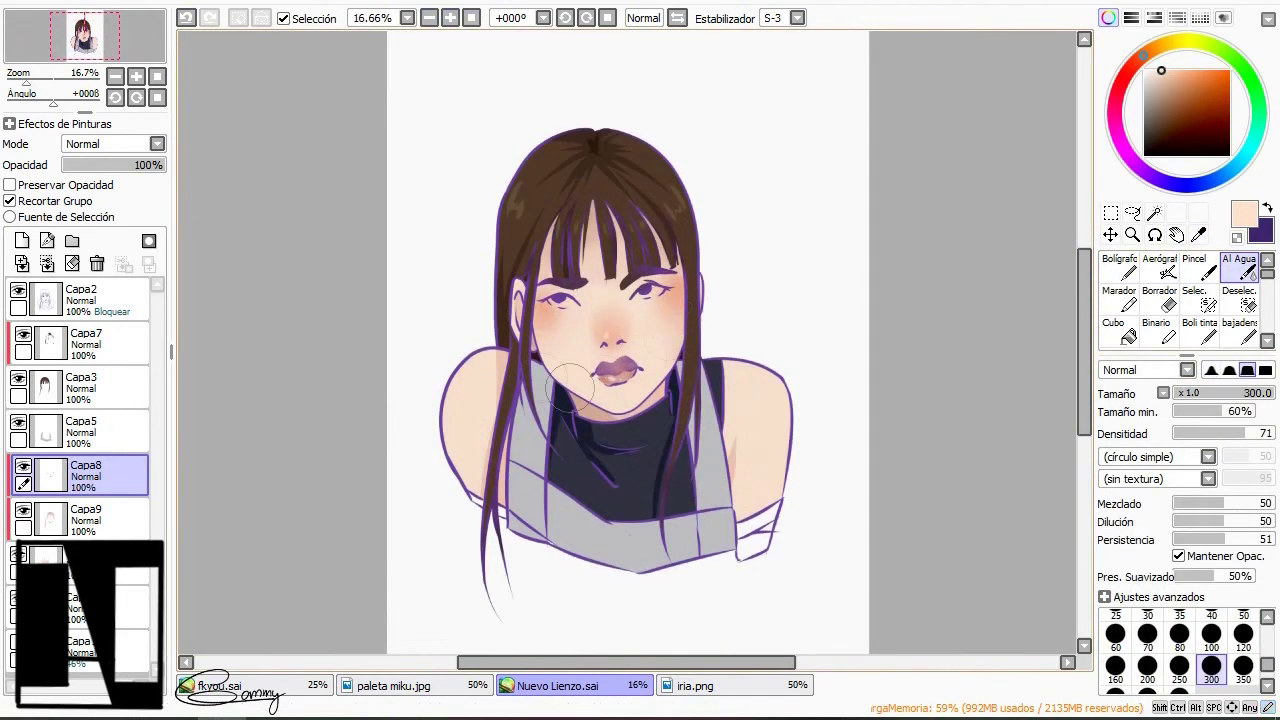
Paint the whites of both eyes on Capa3 with the size 70 pen in white
left_click(90, 432)
left_click(90, 388)
scroll(663, 244, "up", 2)
left_click(663, 244, "alt")
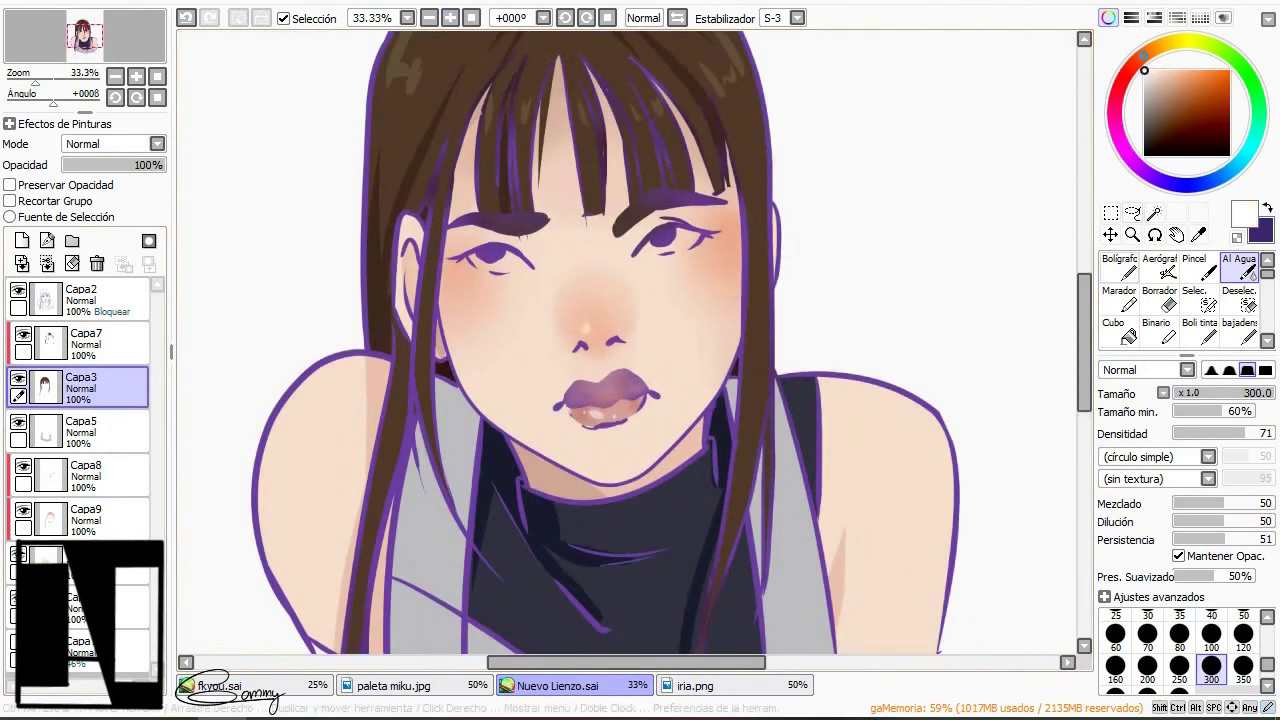
key("n")
left_click_drag(471, 272, 521, 262)
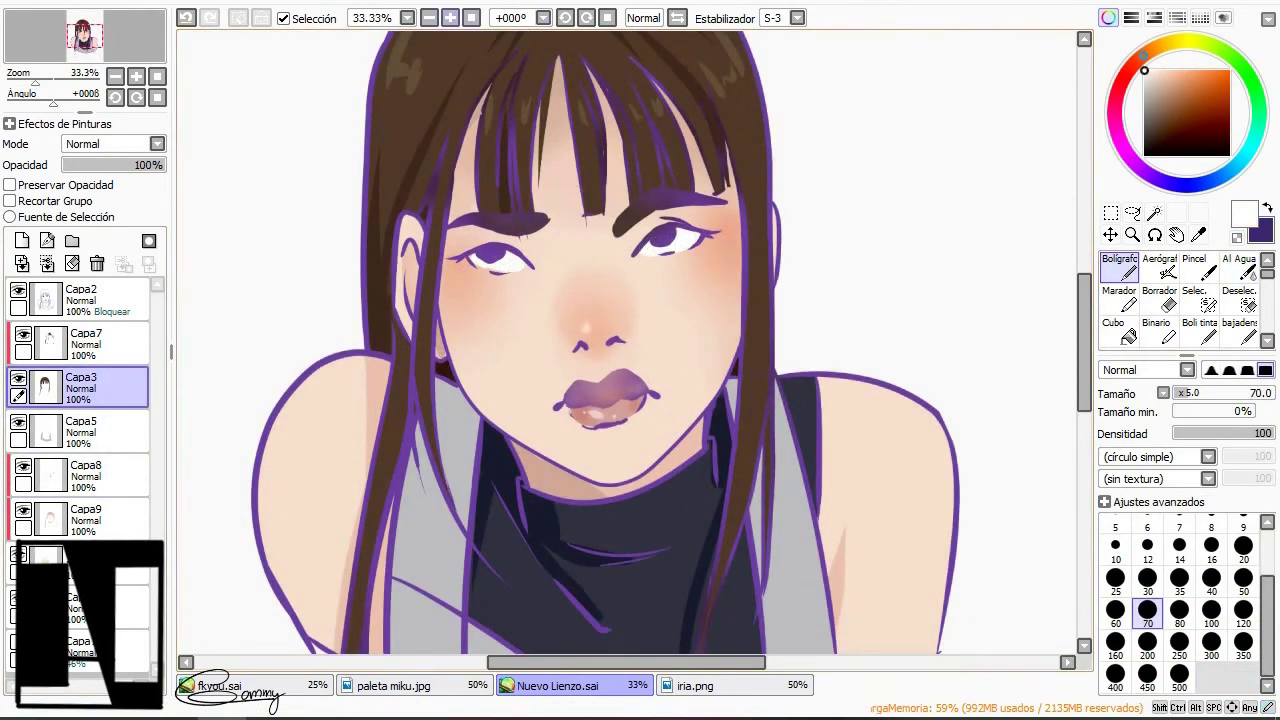
scroll(628, 340, "down", 3)
scroll(628, 340, "up", 4)
Recolor both irises dark gray on Capa2 with the airbrush at sizes 40 and 50
left_click_drag(628, 340, 570, 410)
left_click(300, 200, "alt")
left_click(1144, 154)
left_click(85, 300)
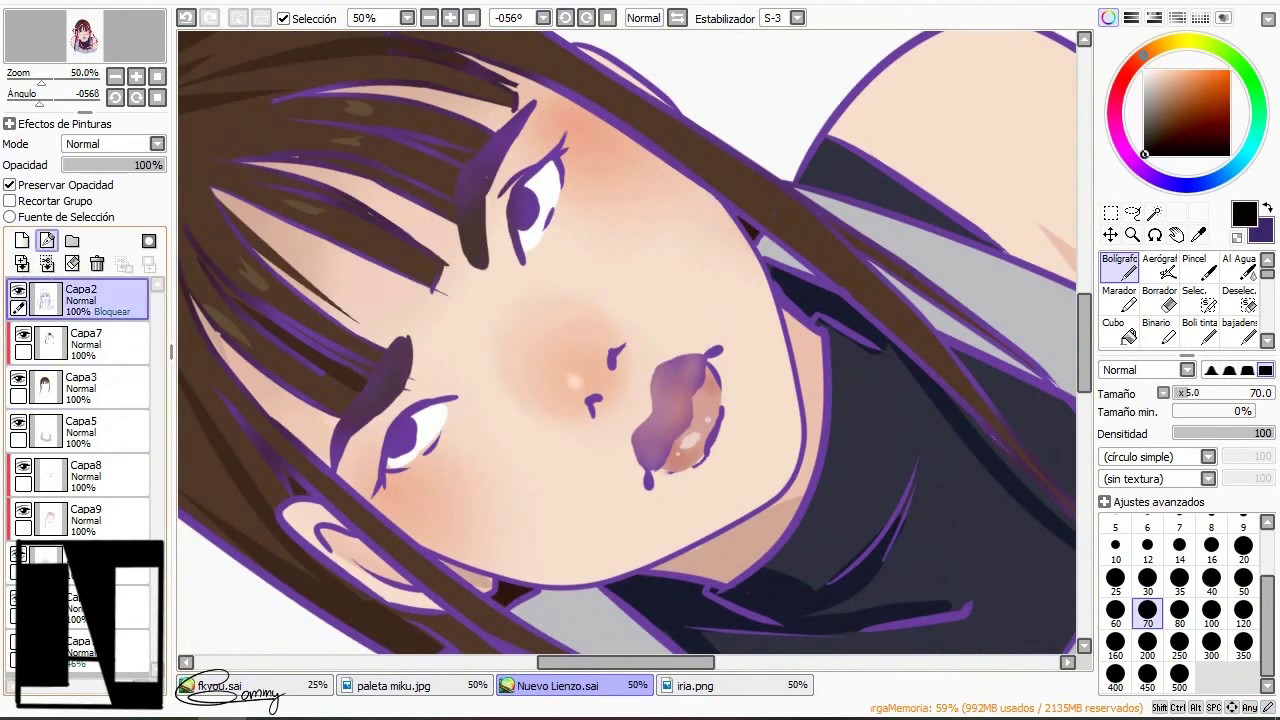
left_click(1145, 128)
left_click(1160, 266)
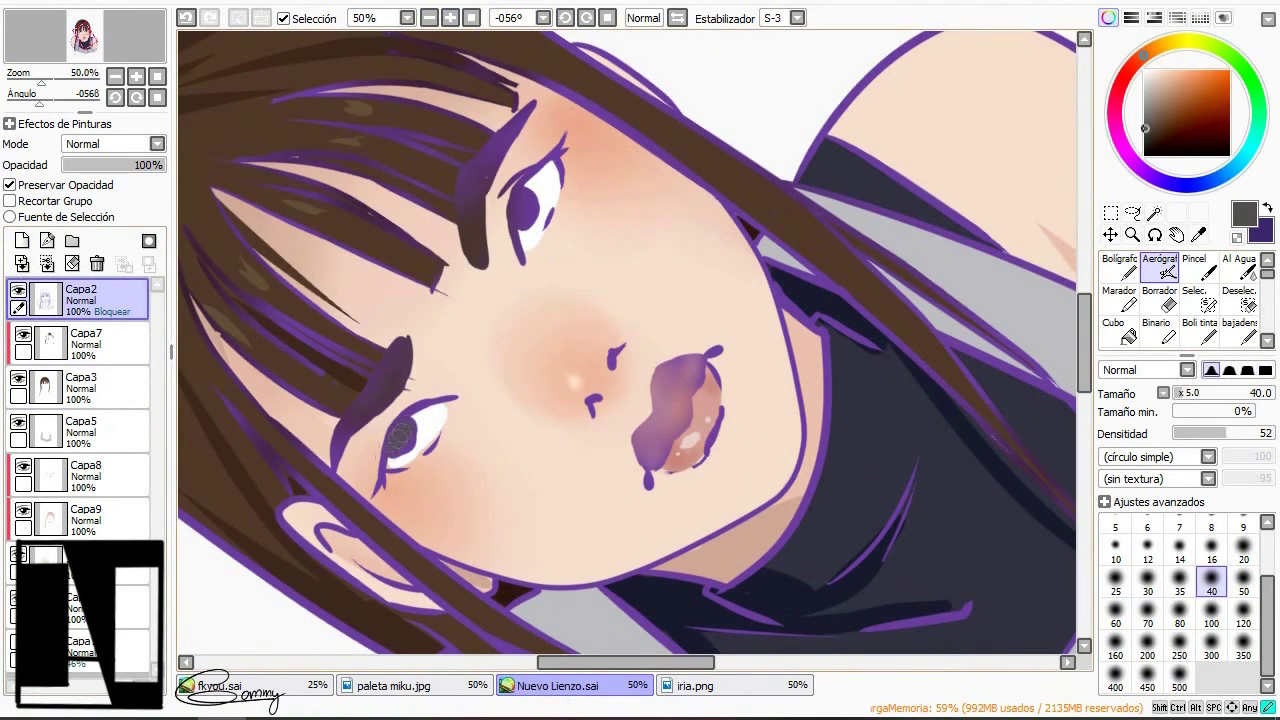
key("bracketright")
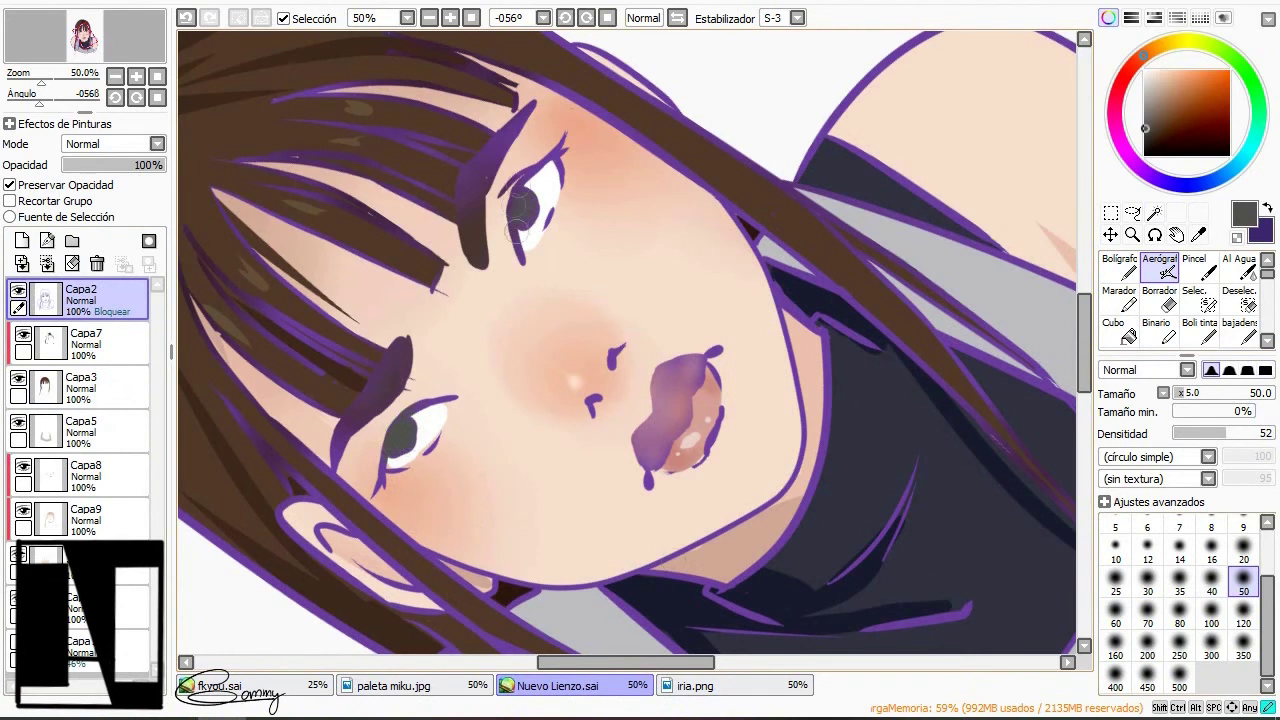
Darken both irises with dark brown and near-black using the size 50 airbrush, and set the size 70 pen to white
left_click(1154, 133)
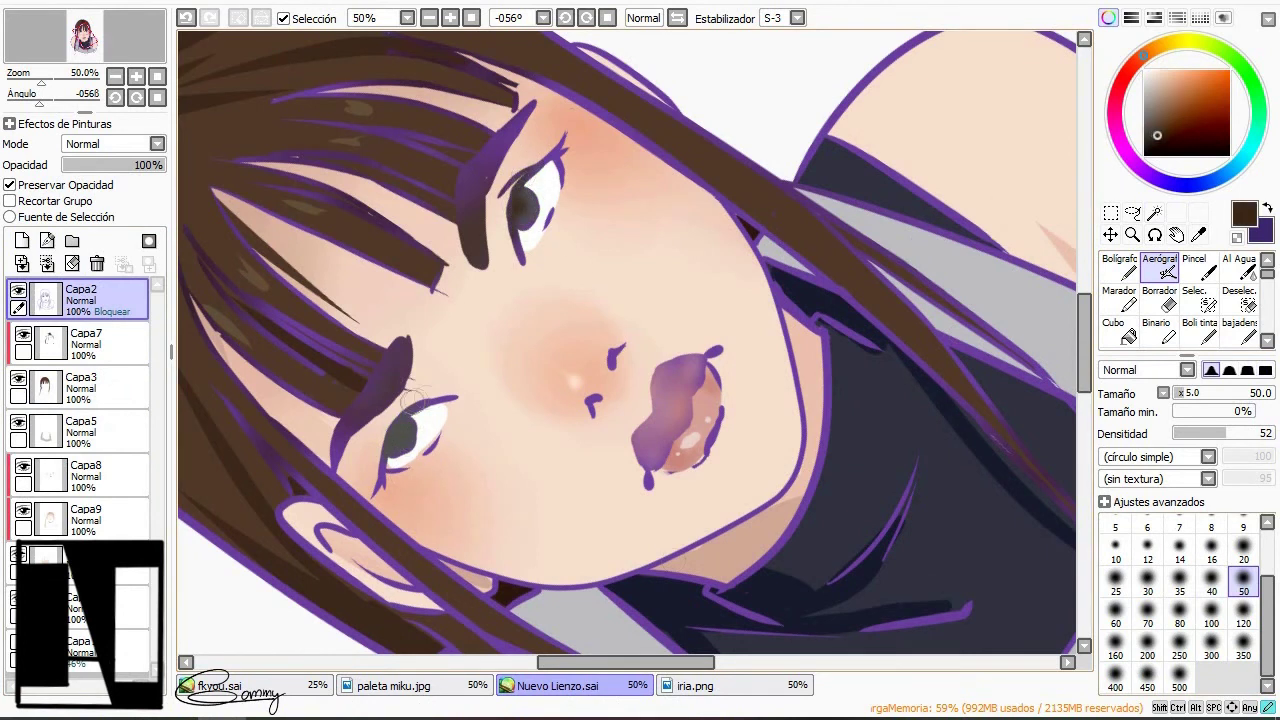
left_click(518, 200, "alt")
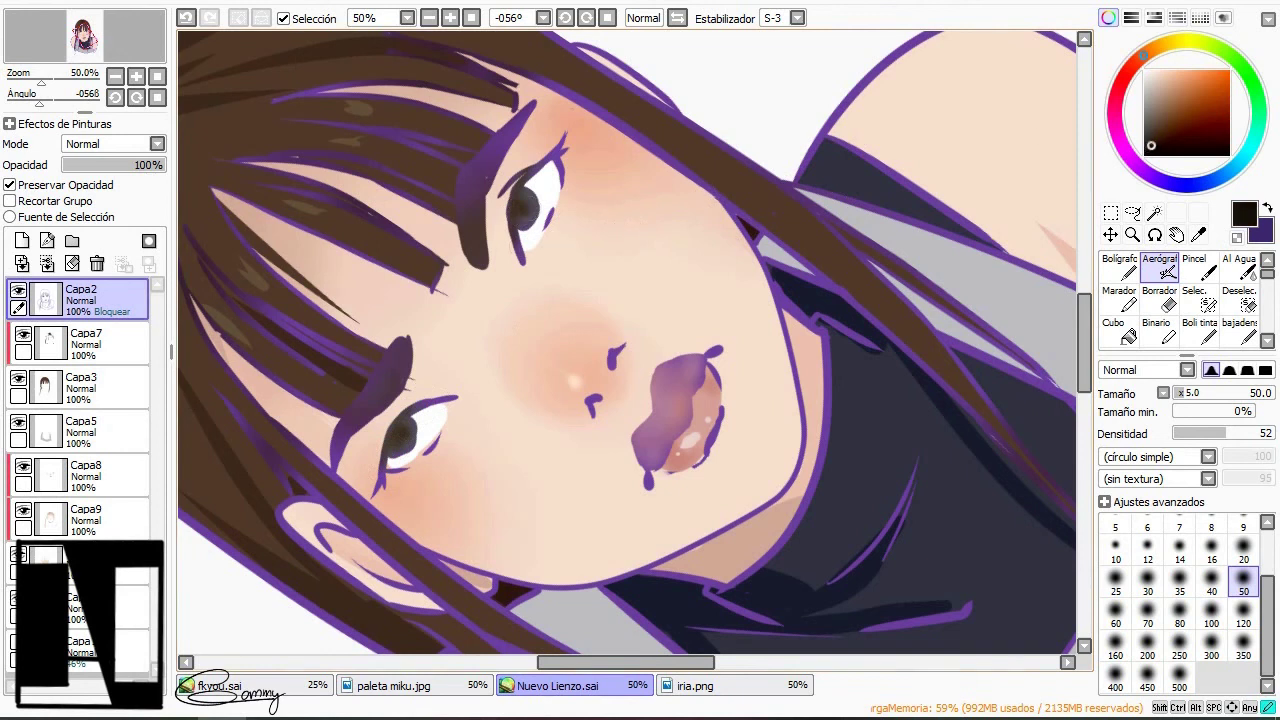
mouse_move(518, 207)
left_mouse_down()
mouse_move(510, 240)
mouse_move(523, 190)
mouse_move(570, 123)
mouse_move(522, 208)
left_mouse_up()
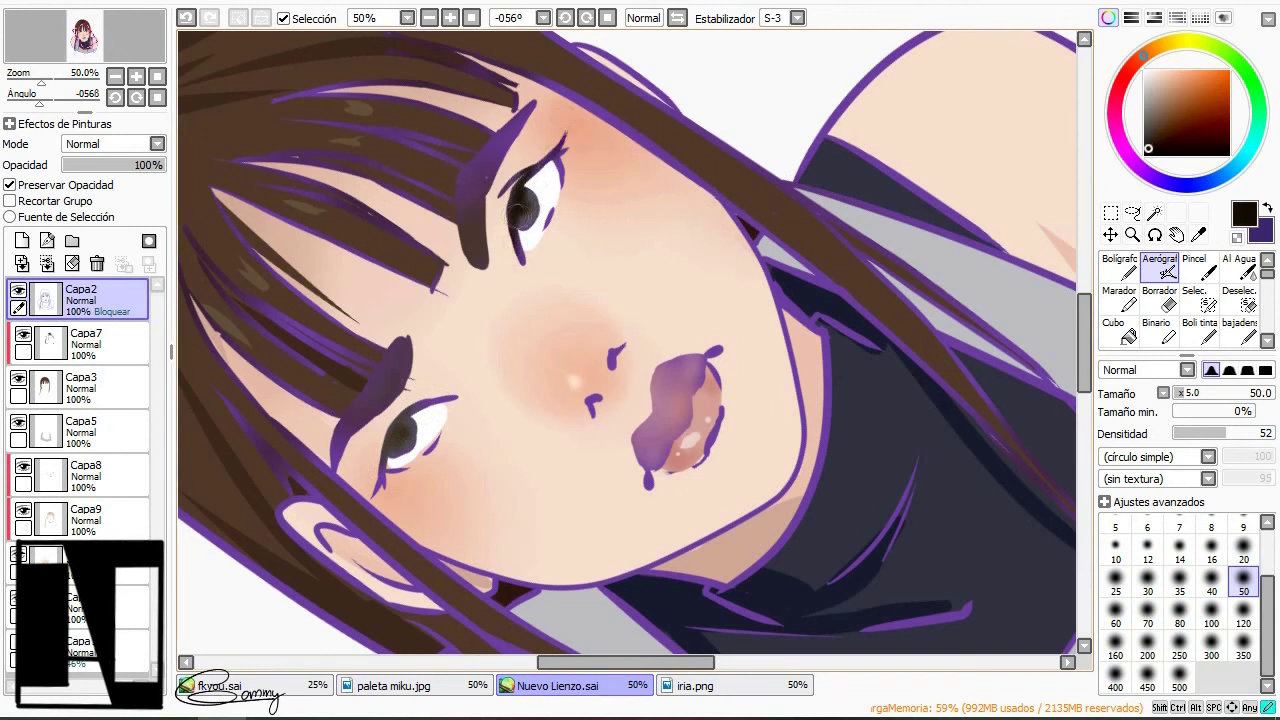
left_click_drag(406, 445, 412, 420)
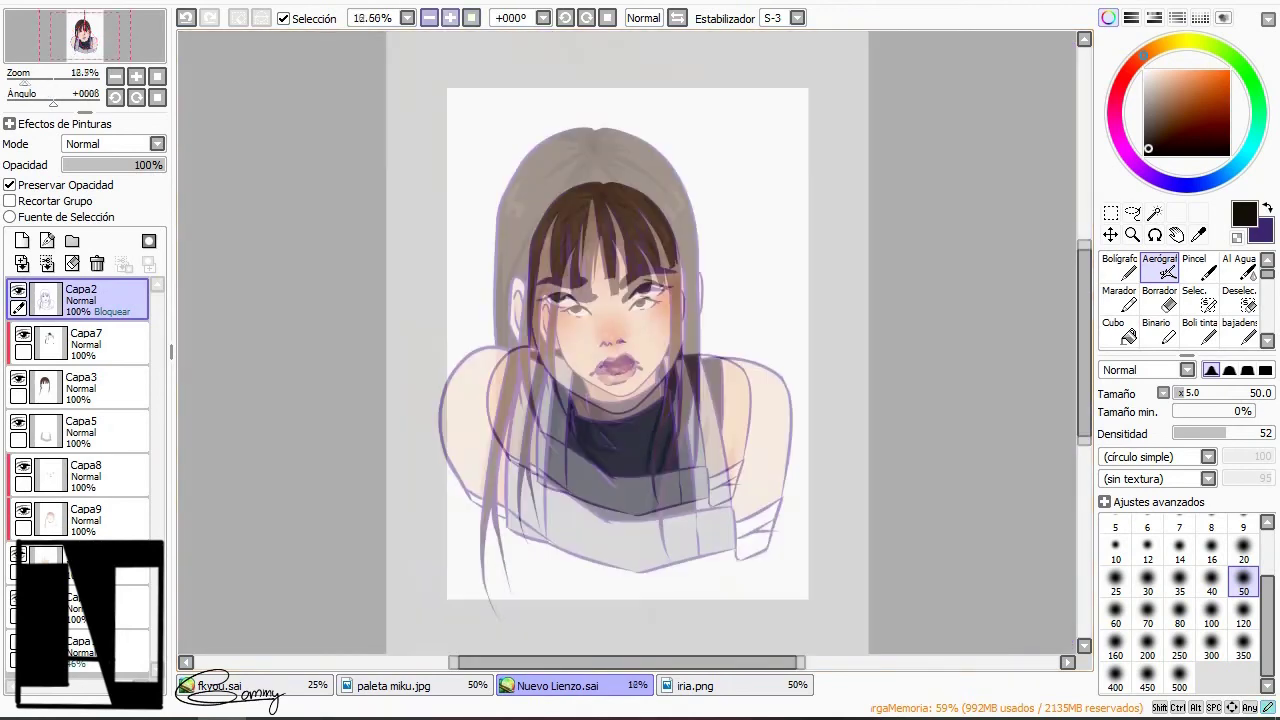
key("n")
key("minus")
key("minus")
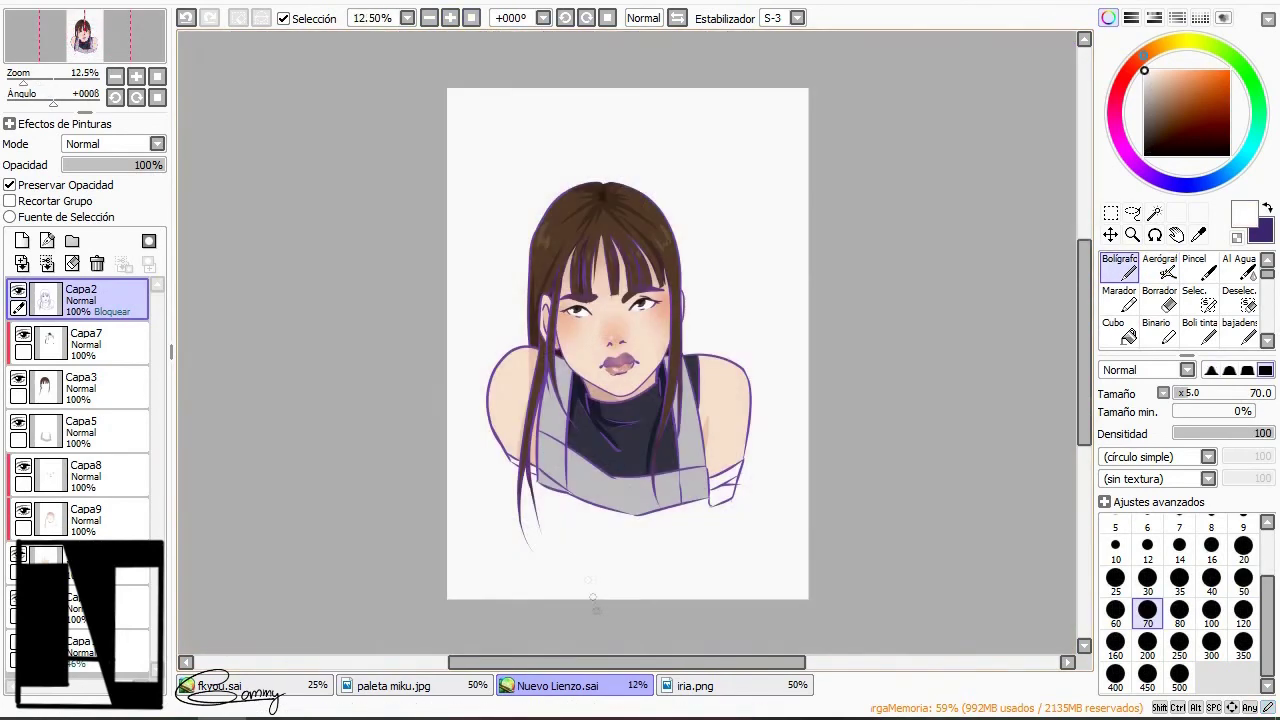